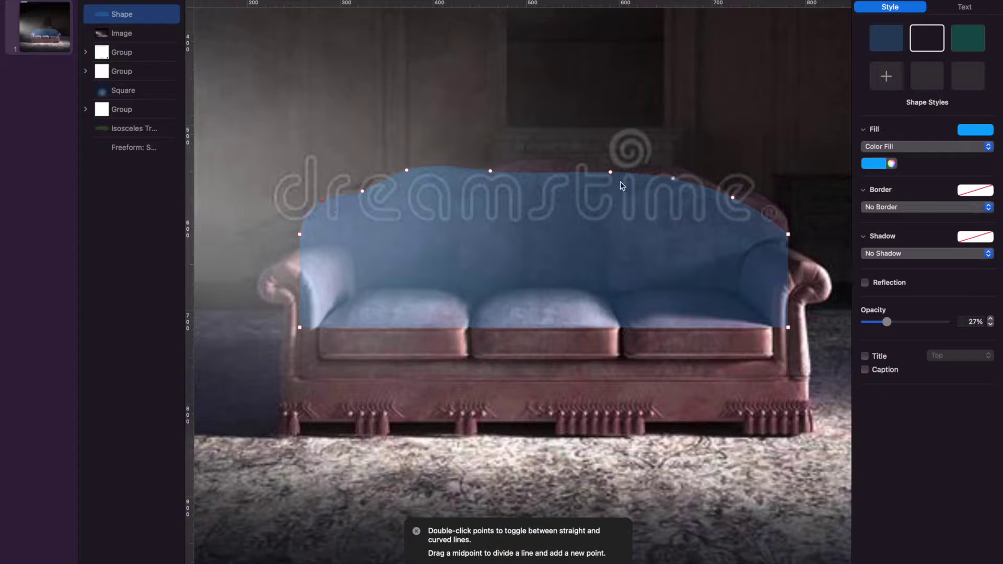
Finish tracing the sofa's backrest by fitting the shape's upper curve to the central crest and the right-hand shoulder
{"action": "left_click_drag", "start_coordinate": [674, 180], "coordinate": [686, 171]}
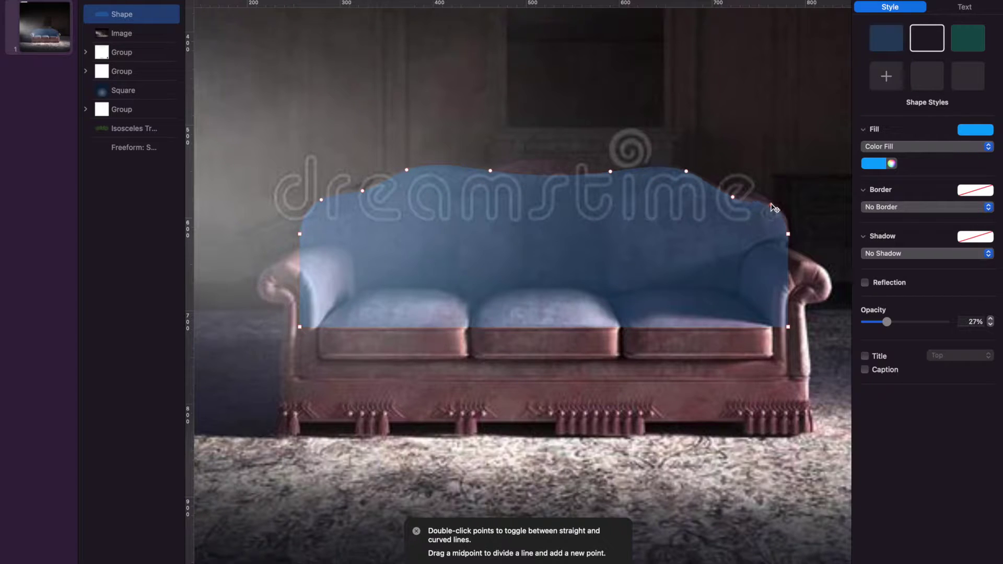
{"action": "left_click_drag", "start_coordinate": [550, 178], "coordinate": [547, 160]}
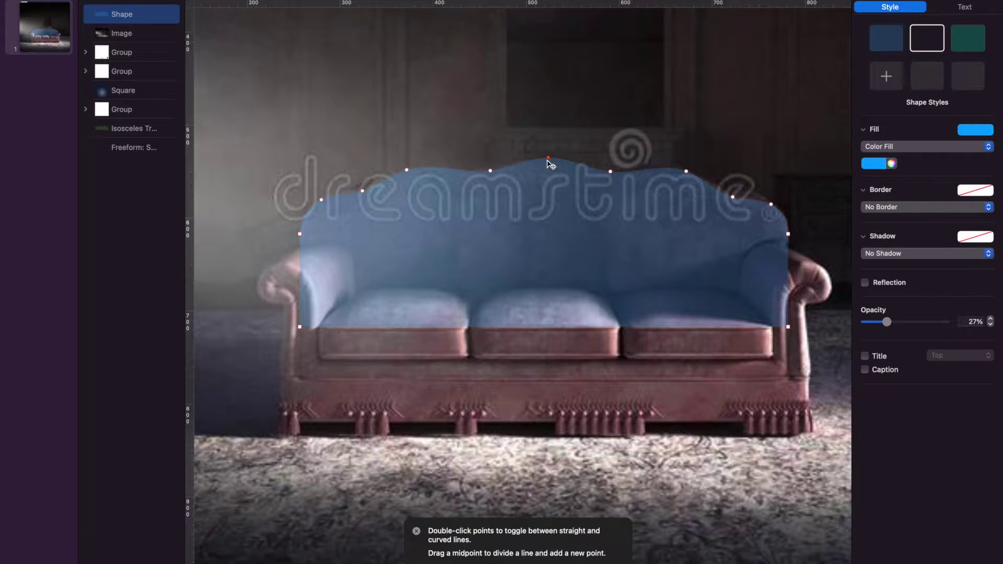
{"action": "key", "text": "Escape"}
Insert a square and stretch it into a rectangle covering the sofa's left seat cushion
{"action": "scroll", "coordinate": [526, 291], "scroll_direction": "up", "scroll_amount": 3}
{"action": "scroll", "coordinate": [526, 291], "scroll_direction": "left", "scroll_amount": 2}
{"action": "left_click", "coordinate": [532, 1]}
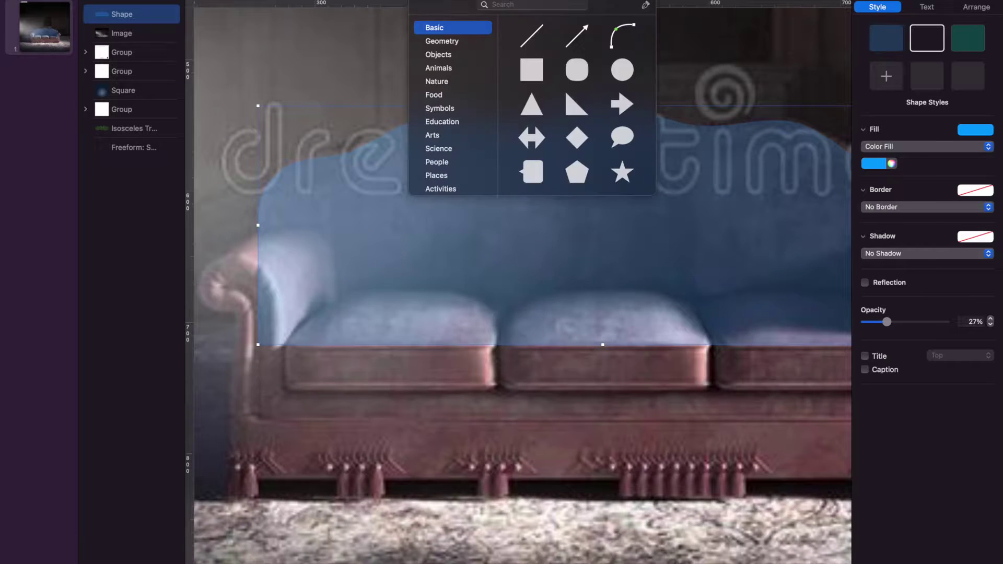
{"action": "left_click", "coordinate": [532, 69]}
{"action": "left_click_drag", "start_coordinate": [507, 261], "coordinate": [320, 276]}
{"action": "left_click_drag", "start_coordinate": [416, 326], "coordinate": [498, 325]}
Make the rectangle editable and lower its two upper corners to the left cushion's front seam
{"action": "right_click", "coordinate": [367, 302]}
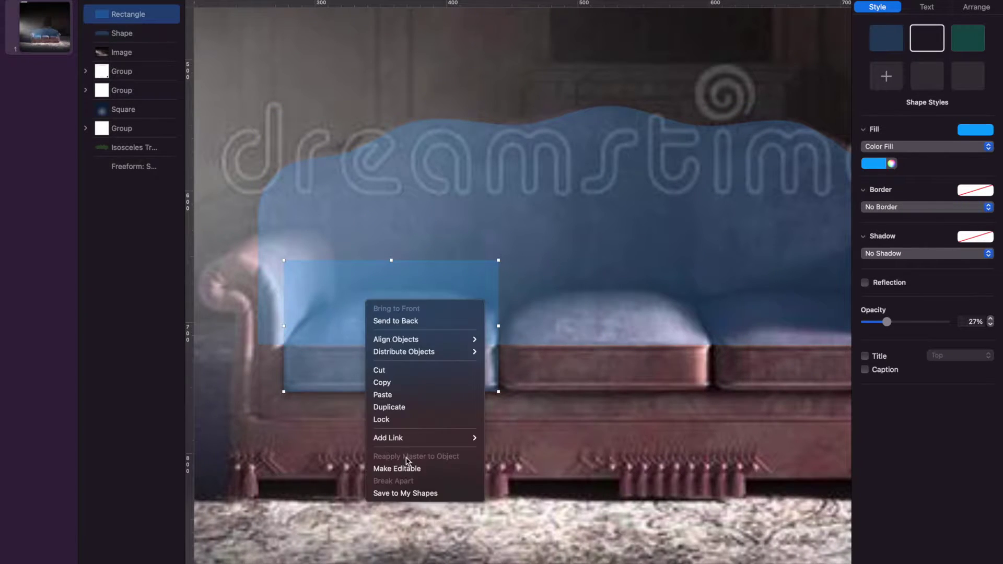
{"action": "left_click", "coordinate": [408, 468]}
{"action": "left_click_drag", "start_coordinate": [284, 261], "coordinate": [284, 345]}
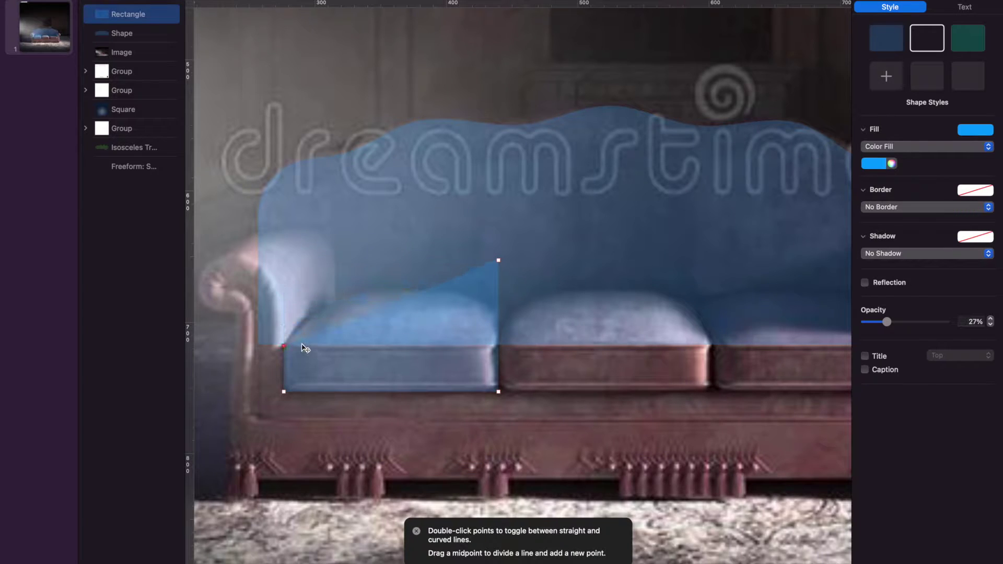
{"action": "left_click_drag", "start_coordinate": [499, 259], "coordinate": [500, 340]}
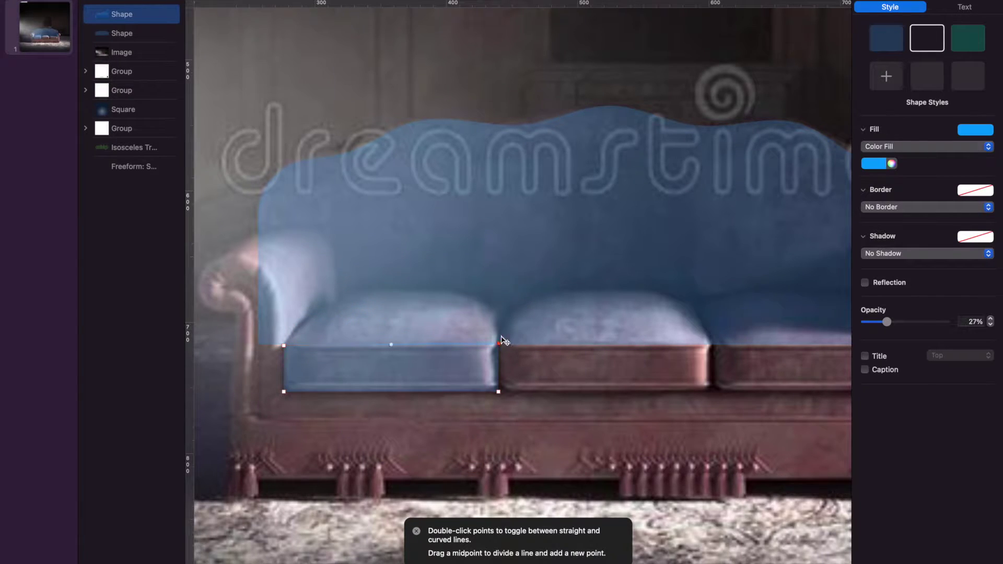
Add curved points along the shape's upper edge so it follows the left cushion's rounded top
{"action": "left_click_drag", "start_coordinate": [391, 344], "coordinate": [351, 292]}
{"action": "left_click_drag", "start_coordinate": [435, 293], "coordinate": [495, 306]}
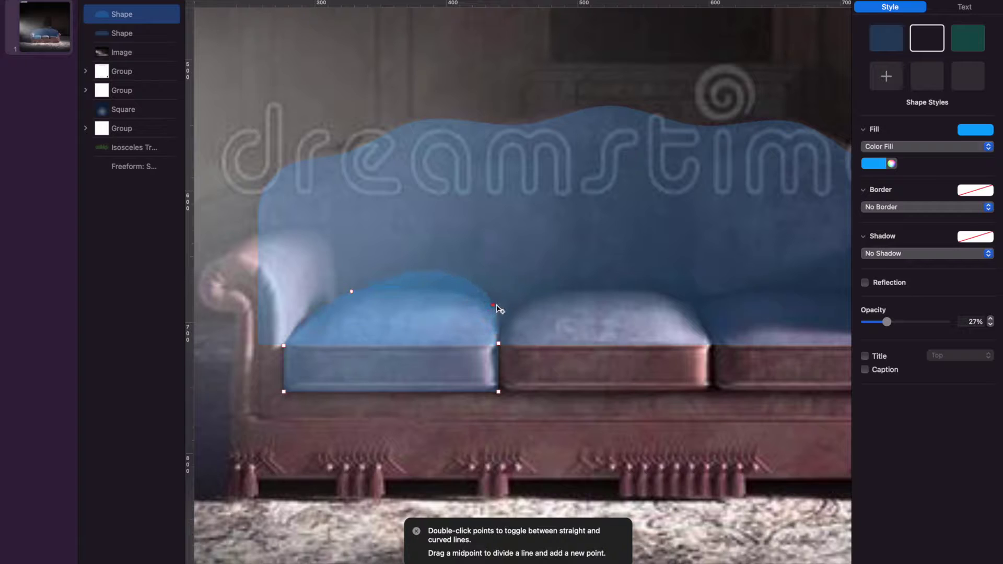
{"action": "left_click_drag", "start_coordinate": [433, 270], "coordinate": [378, 277]}
{"action": "key", "text": "super+z"}
{"action": "left_click_drag", "start_coordinate": [438, 282], "coordinate": [476, 296]}
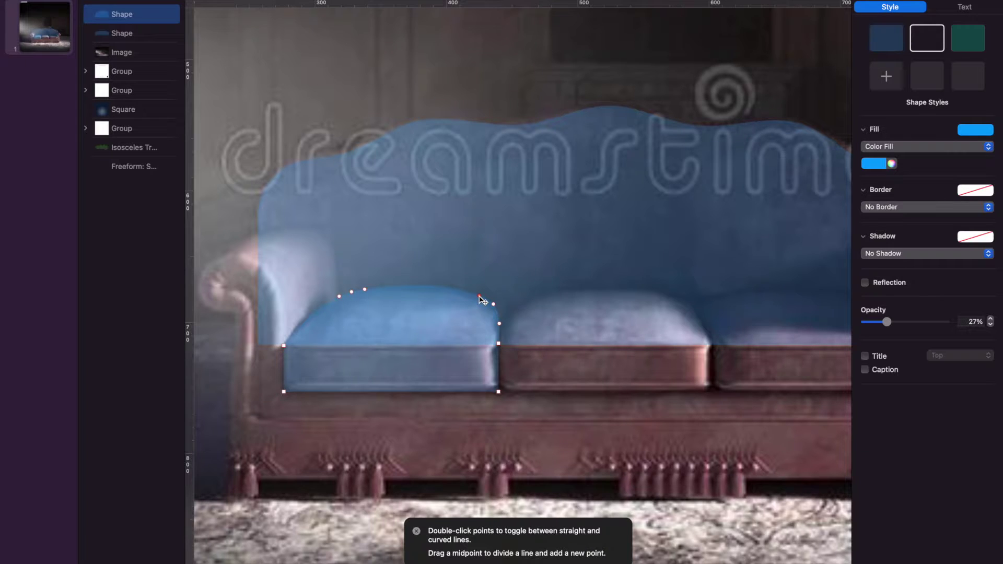
{"action": "left_click", "coordinate": [395, 183]}
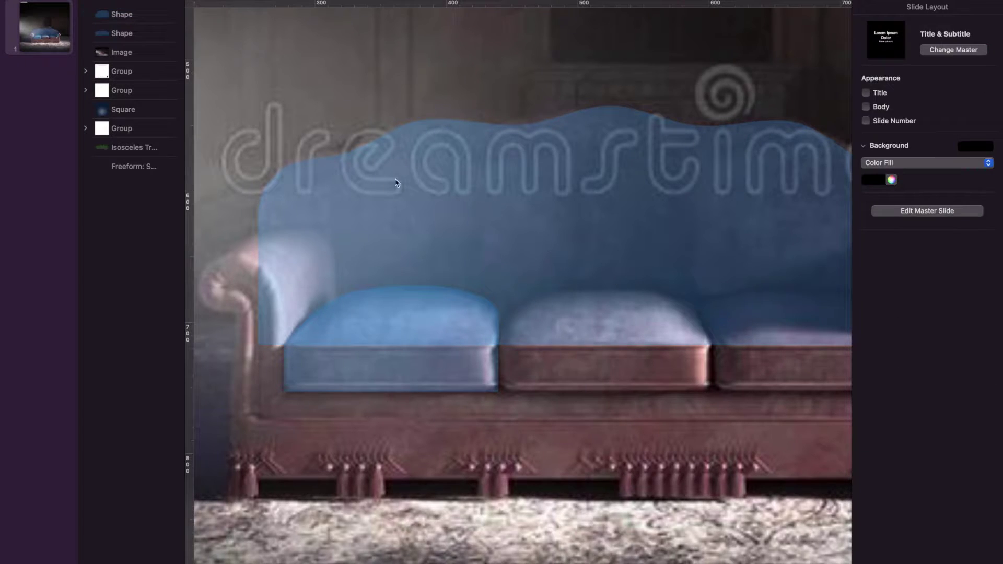
Duplicate the left cushion shape and align the copy over the middle seat cushion
{"action": "left_click", "coordinate": [395, 335]}
{"action": "key", "text": "super+d"}
{"action": "key", "text": "shift+Up"}
{"action": "key", "text": "shift+Right"}
{"action": "key", "text": "shift+Right"}
{"action": "key", "text": "shift+Right"}
{"action": "key", "text": "shift+Right"}
{"action": "key", "text": "shift+Right"}
{"action": "key", "text": "shift+Right"}
{"action": "key", "text": "shift+Right"}
{"action": "key", "text": "shift+Right"}
{"action": "key", "text": "shift+Right"}
{"action": "key", "text": "shift+Right"}
{"action": "key", "text": "shift+Right"}
{"action": "key", "text": "shift+Right"}
{"action": "key", "text": "shift+Right"}
{"action": "key", "text": "shift+Right"}
{"action": "key", "text": "shift+Right"}
{"action": "key", "text": "Right"}
{"action": "key", "text": "Right"}
{"action": "key", "text": "Right"}
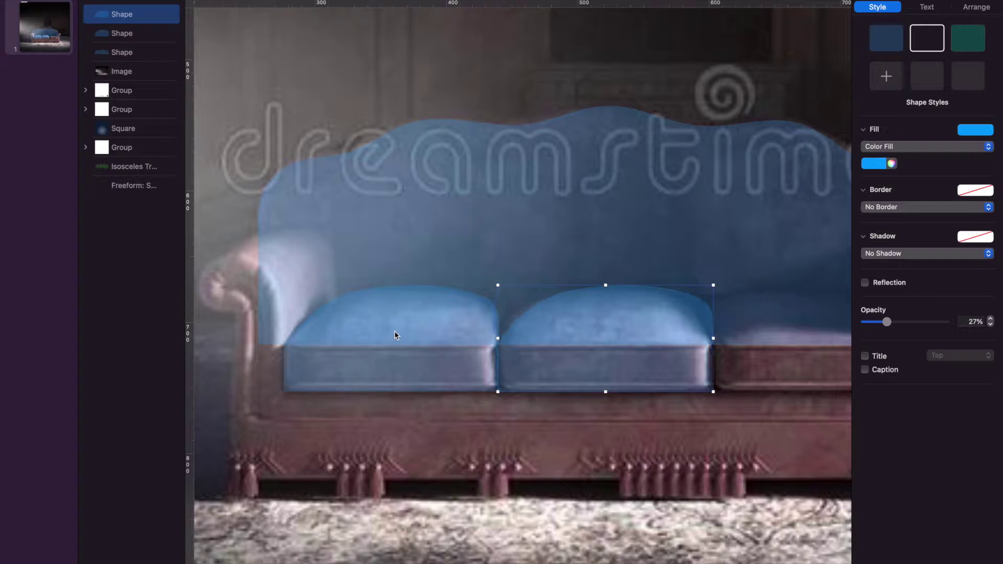
Make the middle cushion shape editable, delete its old top points and re-curve its upper edge to fit the cushion
{"action": "right_click", "coordinate": [604, 377]}
{"action": "left_click", "coordinate": [622, 542]}
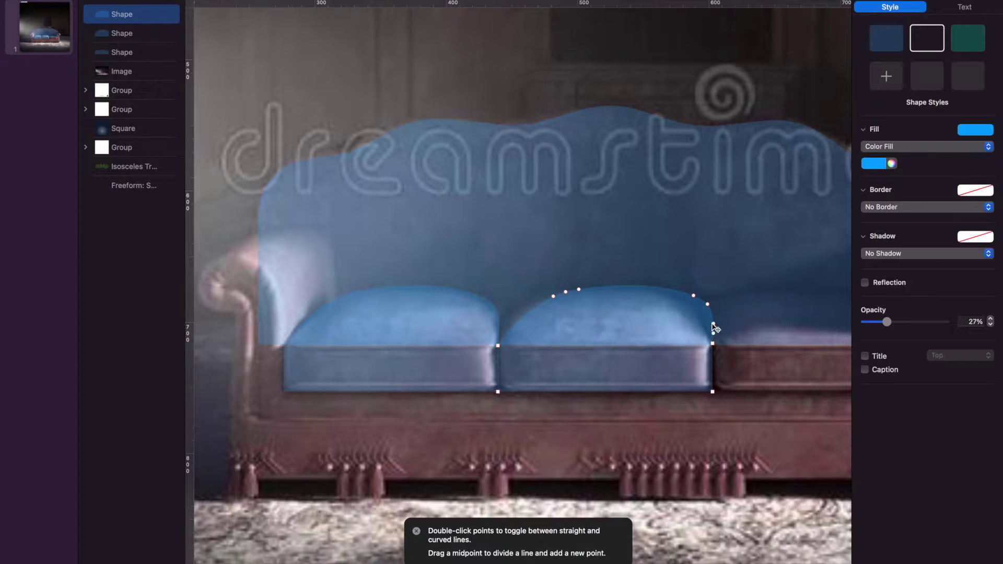
{"action": "right_click", "coordinate": [708, 304]}
{"action": "left_click", "coordinate": [737, 352]}
{"action": "right_click", "coordinate": [694, 296]}
{"action": "left_click", "coordinate": [732, 342]}
{"action": "right_click", "coordinate": [579, 290]}
{"action": "left_click", "coordinate": [622, 346]}
{"action": "right_click", "coordinate": [565, 291]}
{"action": "left_click", "coordinate": [600, 345]}
{"action": "right_click", "coordinate": [553, 296]}
{"action": "left_click", "coordinate": [578, 348]}
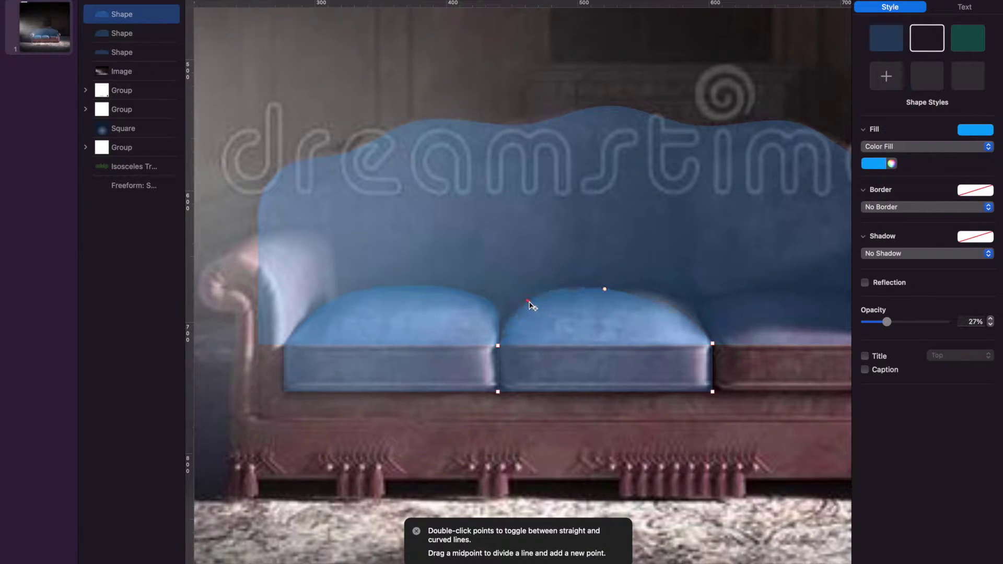
{"action": "left_click_drag", "start_coordinate": [662, 309], "coordinate": [679, 297]}
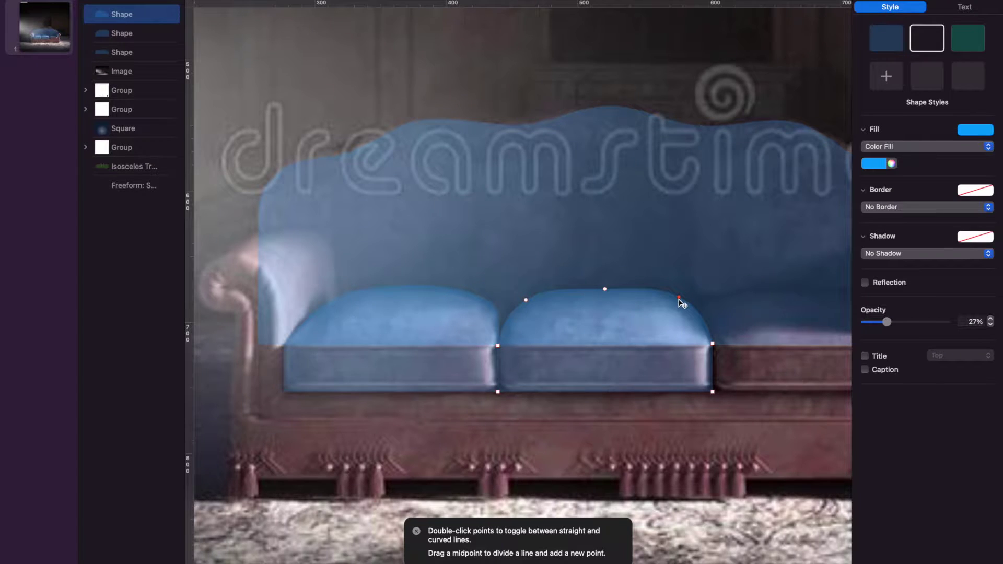
Duplicate the left cushion shape over the original and flip the copy horizontally
{"action": "scroll", "coordinate": [679, 299], "scroll_direction": "right", "scroll_amount": 1}
{"action": "left_click", "coordinate": [412, 327]}
{"action": "key", "text": "super+d"}
{"action": "left_click_drag", "start_coordinate": [412, 327], "coordinate": [399, 315]}
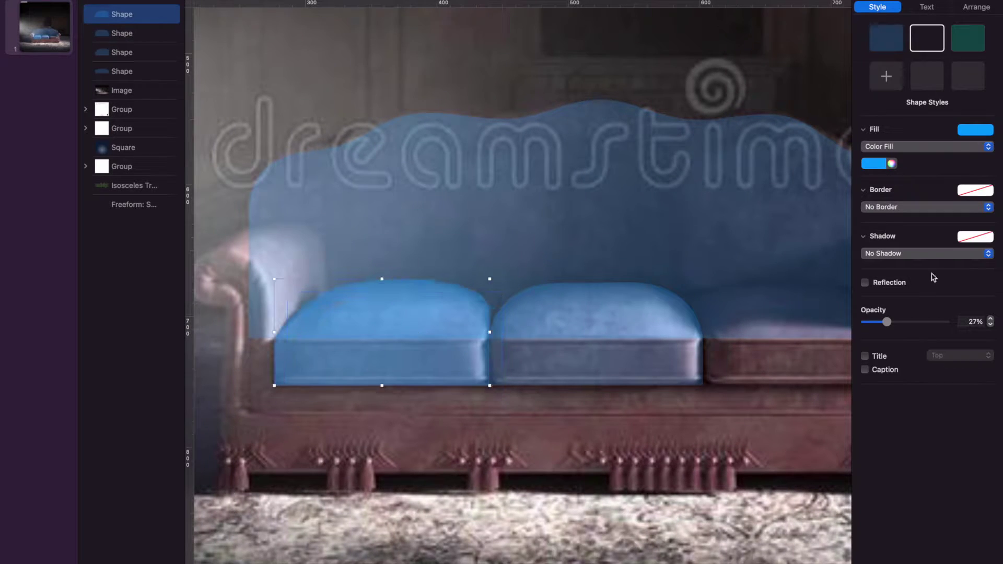
{"action": "left_click", "coordinate": [972, 11]}
{"action": "left_click", "coordinate": [960, 194]}
Move the flipped cushion copy across to the right seat cushion, at X 601 pt
{"action": "scroll", "coordinate": [676, 254], "scroll_direction": "right", "scroll_amount": 5}
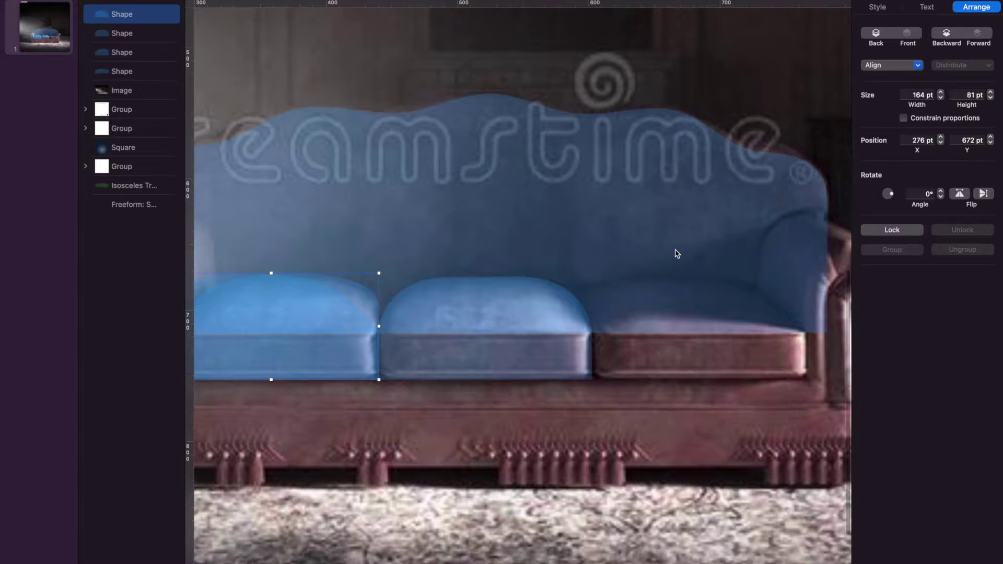
{"action": "key", "text": "shift+Right"}
{"action": "key", "text": "shift+Right"}
{"action": "key", "text": "shift+Right"}
{"action": "key", "text": "shift+Right"}
{"action": "key", "text": "shift+Right"}
{"action": "key", "text": "shift+Right"}
{"action": "key", "text": "shift+Right"}
{"action": "key", "text": "shift+Right"}
{"action": "key", "text": "shift+Right"}
{"action": "key", "text": "shift+Right"}
{"action": "key", "text": "shift+Right"}
{"action": "key", "text": "shift+Right"}
{"action": "key", "text": "shift+Right"}
{"action": "key", "text": "shift+Right"}
{"action": "key", "text": "shift+Right"}
{"action": "key", "text": "shift+Right"}
{"action": "key", "text": "shift+Right"}
{"action": "key", "text": "shift+Right"}
{"action": "key", "text": "shift+Right"}
{"action": "key", "text": "shift+Right"}
{"action": "key", "text": "Right"}
{"action": "key", "text": "Right"}
{"action": "key", "text": "Right"}
{"action": "key", "text": "Right"}
{"action": "key", "text": "Right"}
{"action": "key", "text": "Right"}
Insert a square and place it over the front of the sofa's left arm, at X 238 pt, Y 693 pt
{"action": "key", "text": "super+shift+comma"}
{"action": "scroll", "coordinate": [530, 260], "scroll_direction": "down", "scroll_amount": 3}
{"action": "scroll", "coordinate": [530, 260], "scroll_direction": "left", "scroll_amount": 2}
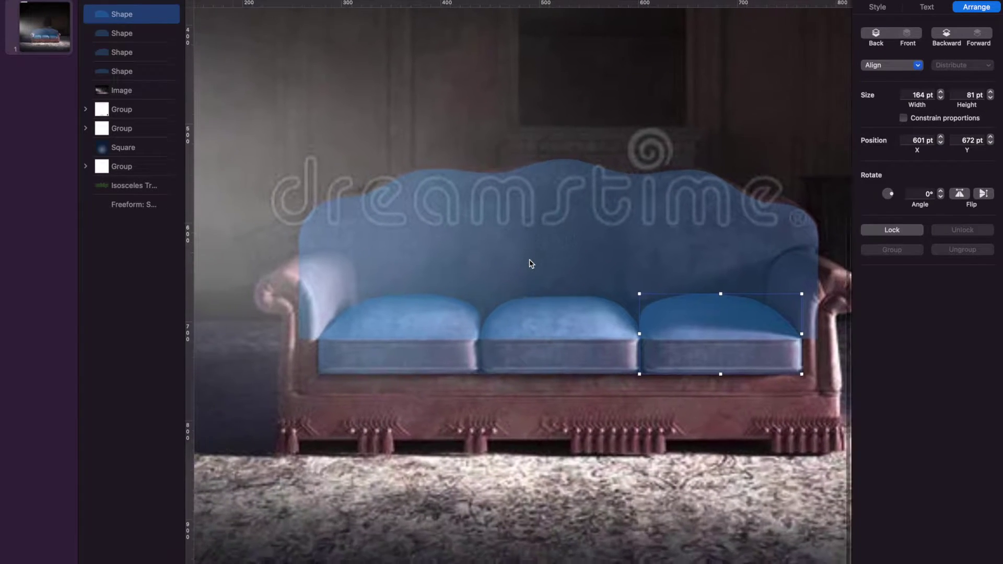
{"action": "left_click", "coordinate": [531, 1]}
{"action": "left_click", "coordinate": [533, 69]}
{"action": "left_click_drag", "start_coordinate": [508, 277], "coordinate": [323, 330]}
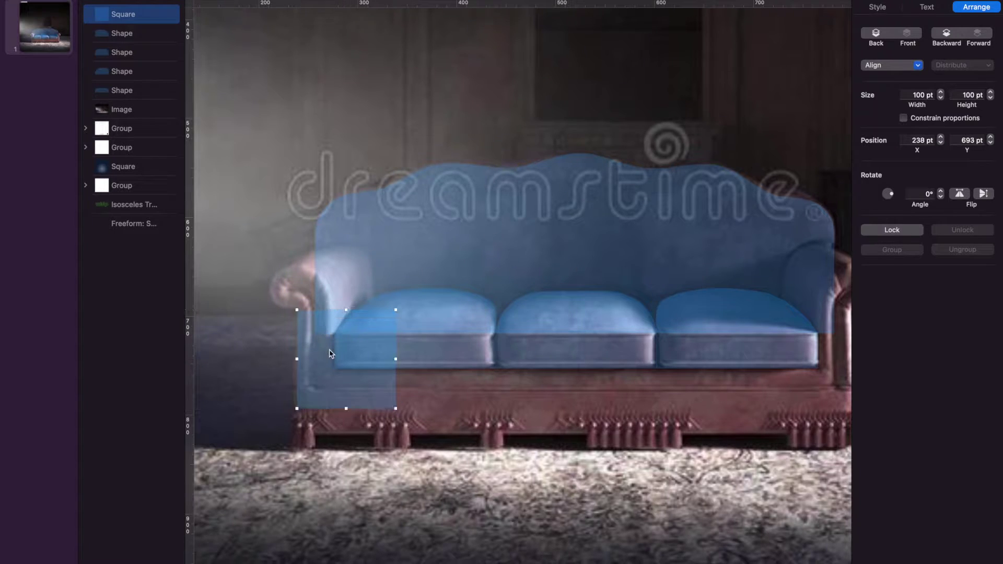
Make the square editable and reshape it with curved points around the left arm's scroll and front panel
{"action": "right_click", "coordinate": [331, 348]}
{"action": "left_click", "coordinate": [399, 519]}
{"action": "left_click_drag", "start_coordinate": [396, 310], "coordinate": [271, 289]}
{"action": "left_click_drag", "start_coordinate": [355, 303], "coordinate": [338, 327]}
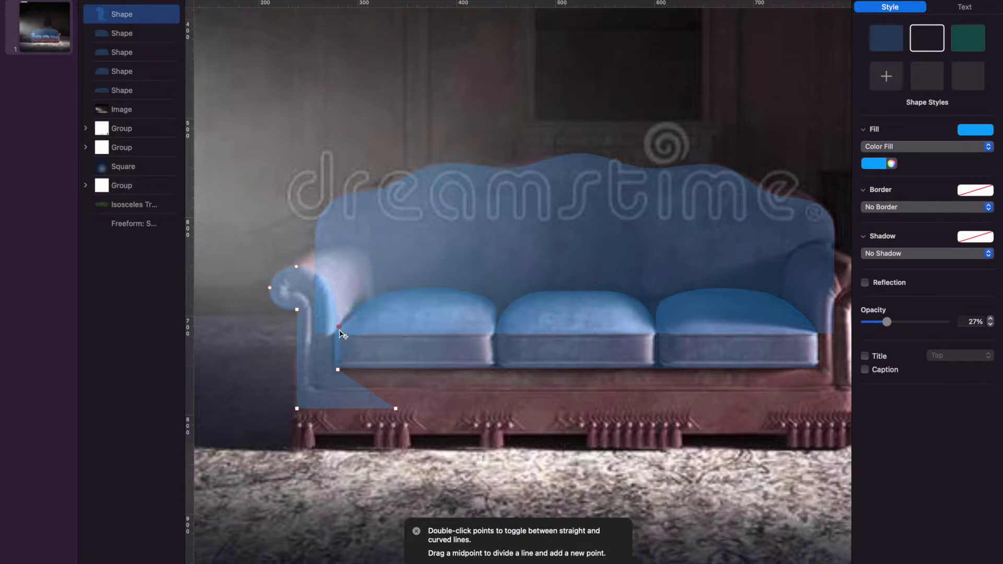
Extend the arm shape along the base beneath the cushions to the sofa's centre and level its upper edge
{"action": "left_click_drag", "start_coordinate": [367, 389], "coordinate": [577, 370]}
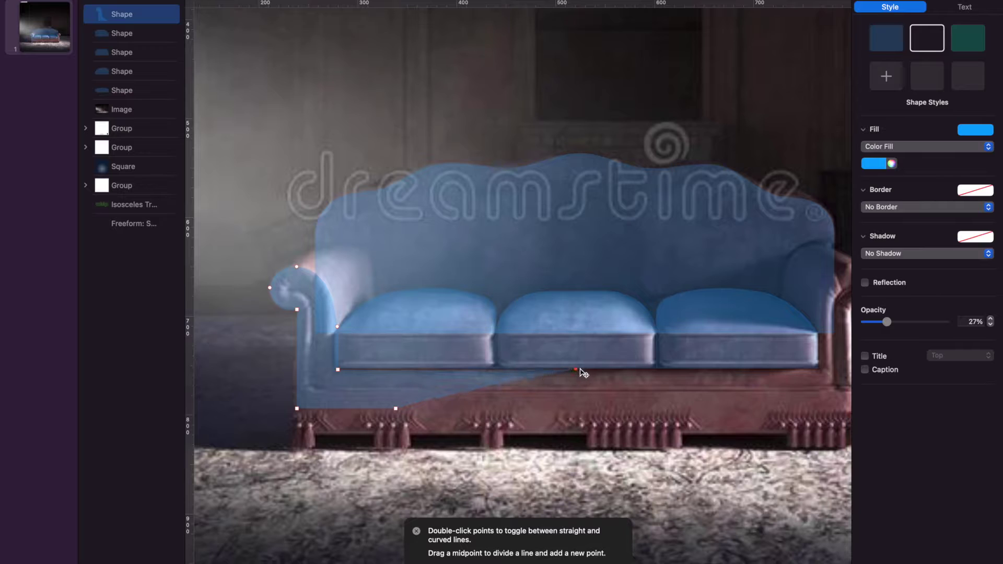
{"action": "left_click_drag", "start_coordinate": [395, 408], "coordinate": [580, 408]}
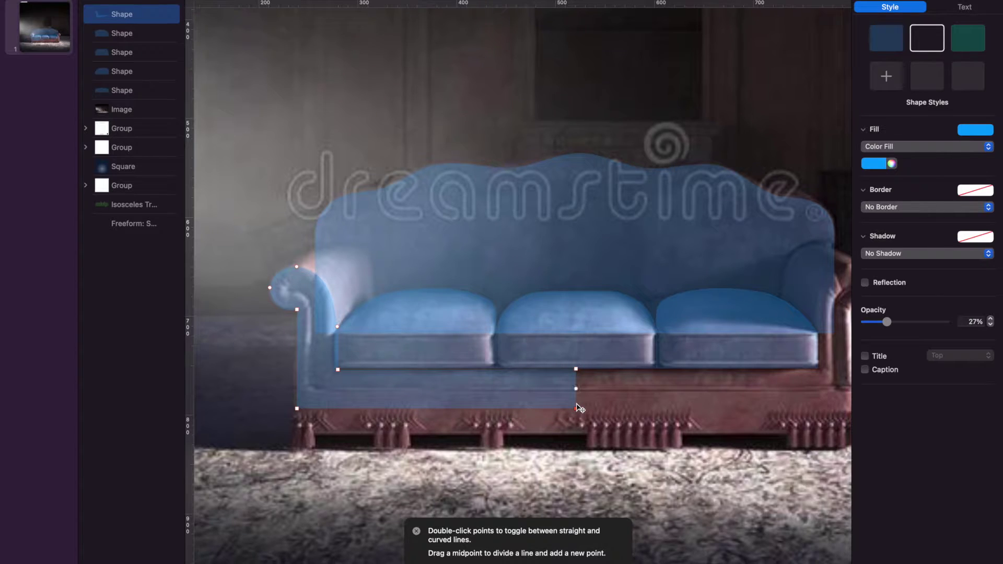
{"action": "left_click_drag", "start_coordinate": [342, 372], "coordinate": [343, 368]}
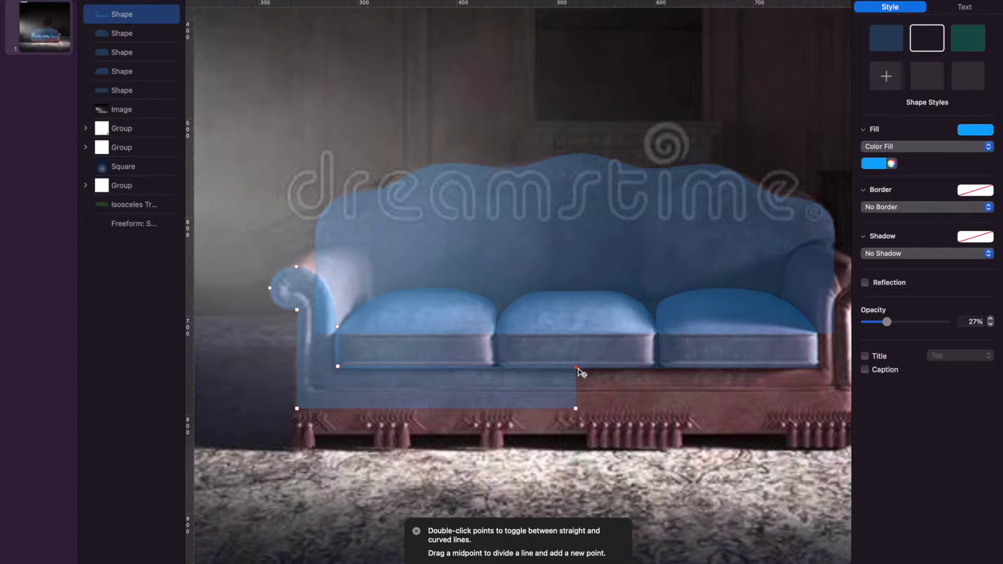
Duplicate the left arm-and-base shape over the original and flip the copy horizontally
{"action": "key", "text": "Escape"}
{"action": "key", "text": "super+d"}
{"action": "key", "text": "shift+Left"}
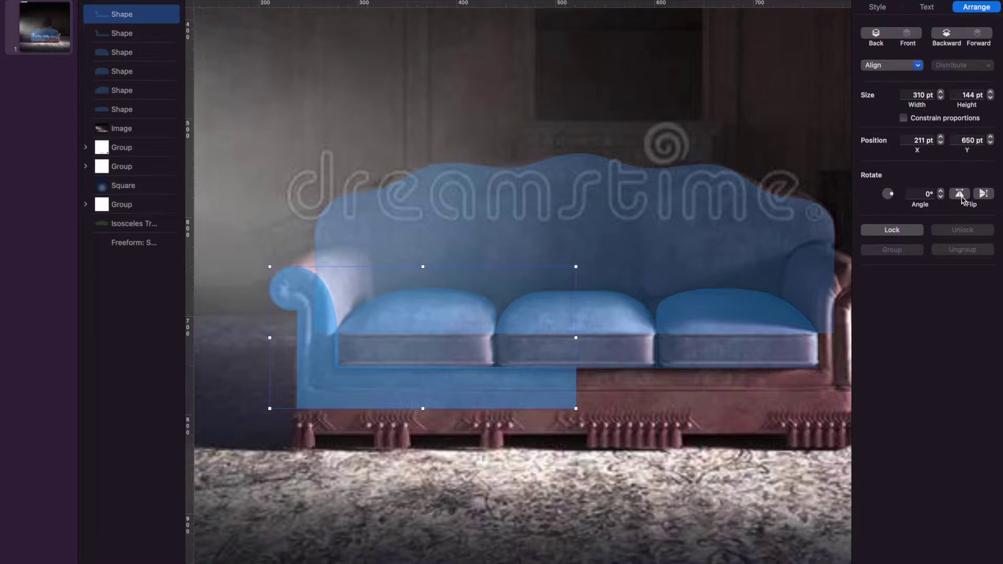
{"action": "left_click", "coordinate": [960, 196]}
Move the flipped arm-and-base copy onto the sofa's right half, at X 521 pt
{"action": "key", "text": "shift+Right"}
{"action": "key", "text": "shift+Right"}
{"action": "key", "text": "shift+Right"}
{"action": "key", "text": "shift+Right"}
{"action": "key", "text": "shift+Right"}
{"action": "key", "text": "shift+Right"}
{"action": "key", "text": "shift+Right"}
{"action": "key", "text": "shift+Right"}
{"action": "key", "text": "shift+Right"}
{"action": "key", "text": "shift+Right"}
{"action": "key", "text": "shift+Right"}
{"action": "key", "text": "shift+Right"}
{"action": "key", "text": "shift+Right"}
{"action": "key", "text": "shift+Right"}
{"action": "key", "text": "shift+Right"}
{"action": "key", "text": "shift+Right"}
{"action": "key", "text": "shift+Right"}
{"action": "key", "text": "shift+Right"}
{"action": "key", "text": "shift+Right"}
{"action": "key", "text": "shift+Right"}
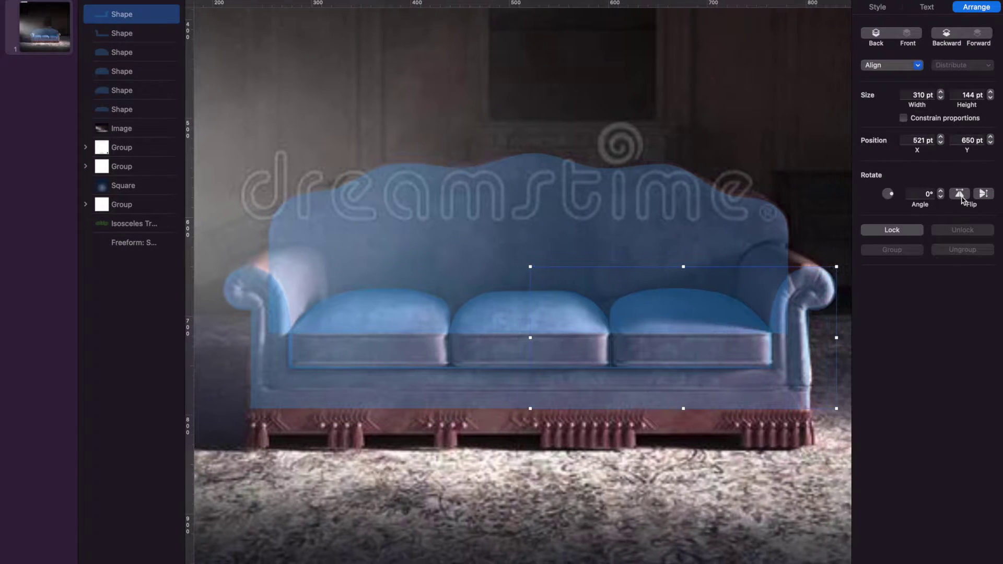
Select the left and right arm-and-base shapes and unite them into one shape
{"action": "left_click", "coordinate": [656, 498]}
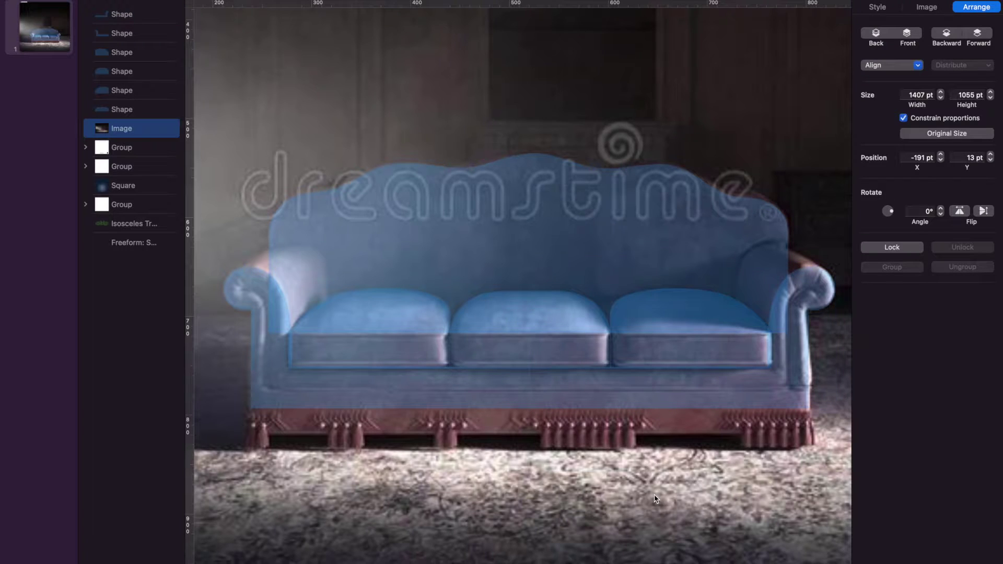
{"action": "left_click", "coordinate": [131, 37]}
{"action": "left_click", "coordinate": [126, 15], "text": "shift"}
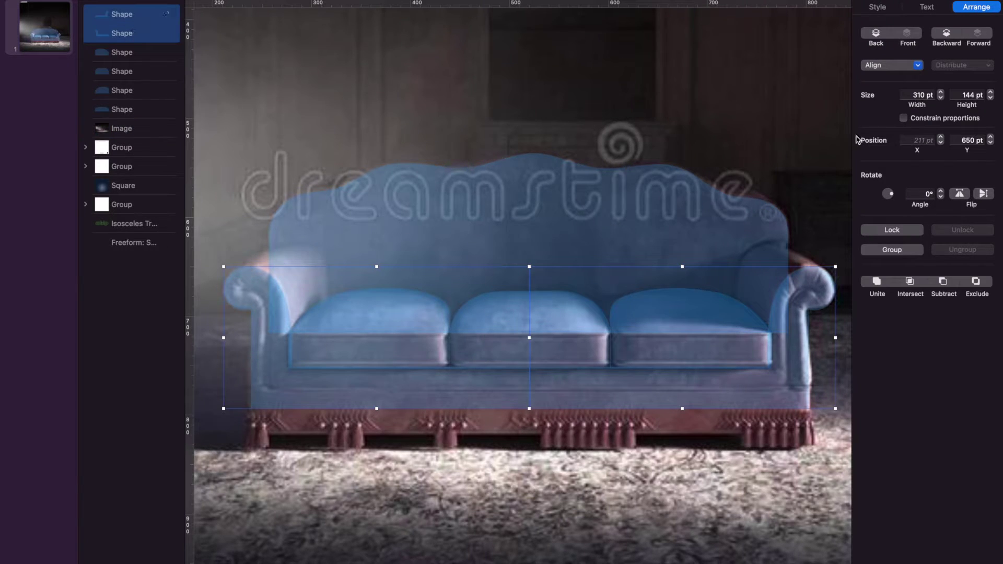
{"action": "left_click", "coordinate": [877, 283]}
Insert a square over the sofa's fringed skirt at X 239 pt, Y 773 pt and resize it to 564 × 47 pt
{"action": "left_click", "coordinate": [532, 1]}
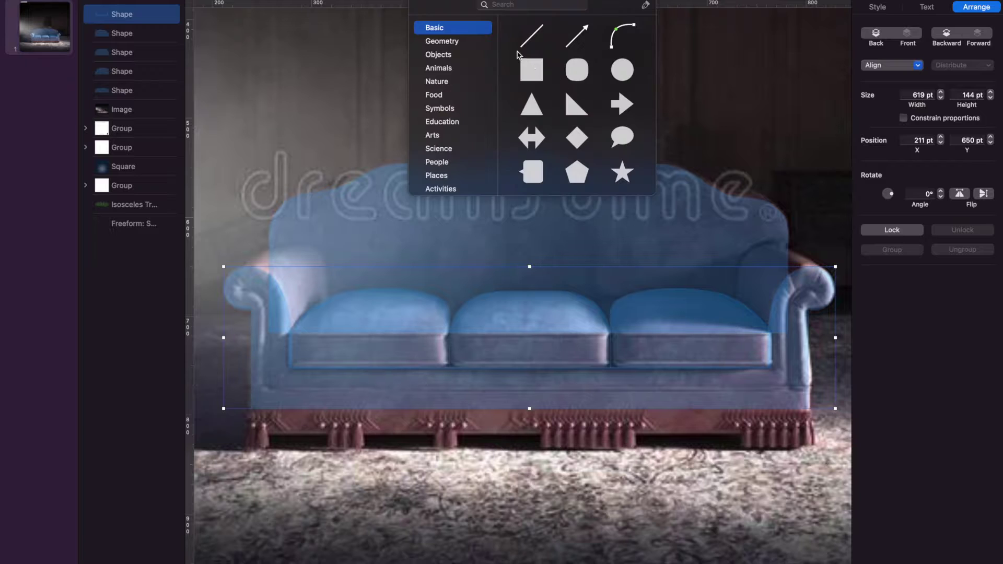
{"action": "left_click", "coordinate": [519, 56]}
{"action": "left_click_drag", "start_coordinate": [514, 319], "coordinate": [287, 441]}
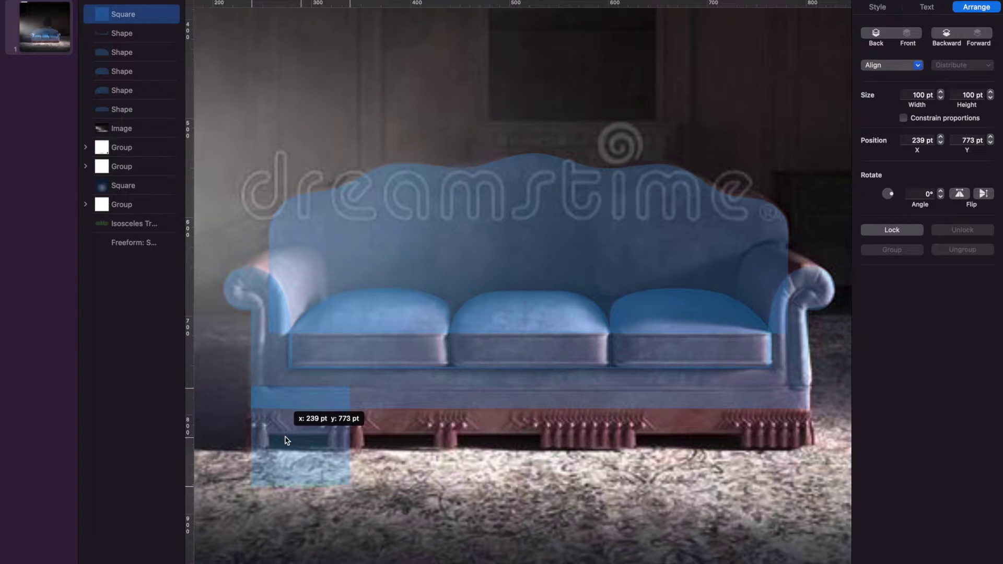
{"action": "left_click_drag", "start_coordinate": [352, 438], "coordinate": [811, 445]}
{"action": "left_click_drag", "start_coordinate": [529, 486], "coordinate": [536, 435]}
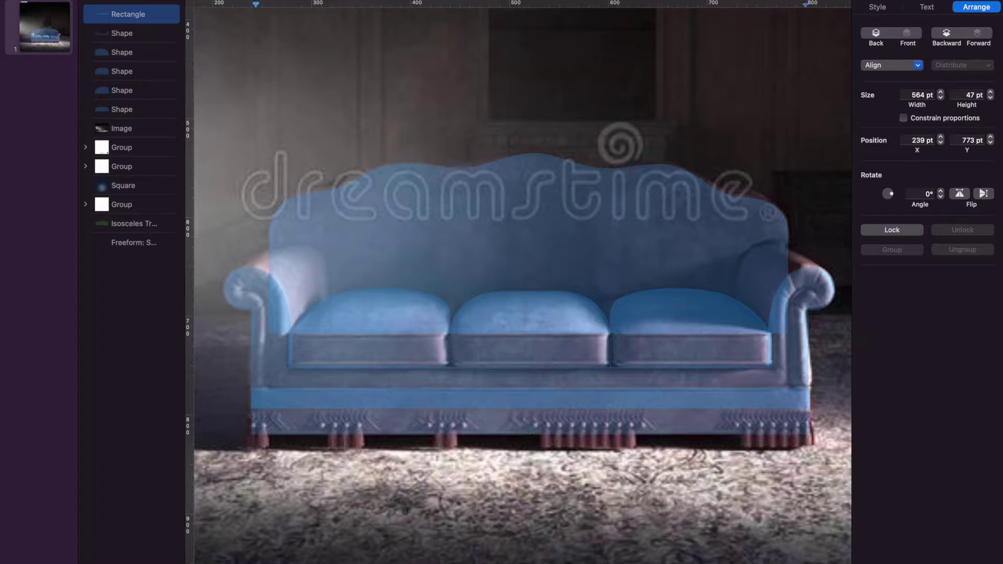
Insert another square and place it over the inner side of the sofa's left arm
{"action": "left_click", "coordinate": [529, 11]}
{"action": "left_click", "coordinate": [529, 65]}
{"action": "left_click_drag", "start_coordinate": [526, 280], "coordinate": [280, 286]}
Make the square editable and reshape its corners and curves to trace the left arm's inner side
{"action": "right_click", "coordinate": [265, 296]}
{"action": "left_click", "coordinate": [300, 462]}
{"action": "left_click_drag", "start_coordinate": [334, 363], "coordinate": [326, 365]}
{"action": "left_click_drag", "start_coordinate": [236, 365], "coordinate": [289, 366]}
{"action": "left_click_drag", "start_coordinate": [281, 264], "coordinate": [287, 248]}
{"action": "left_click_drag", "start_coordinate": [358, 302], "coordinate": [333, 279]}
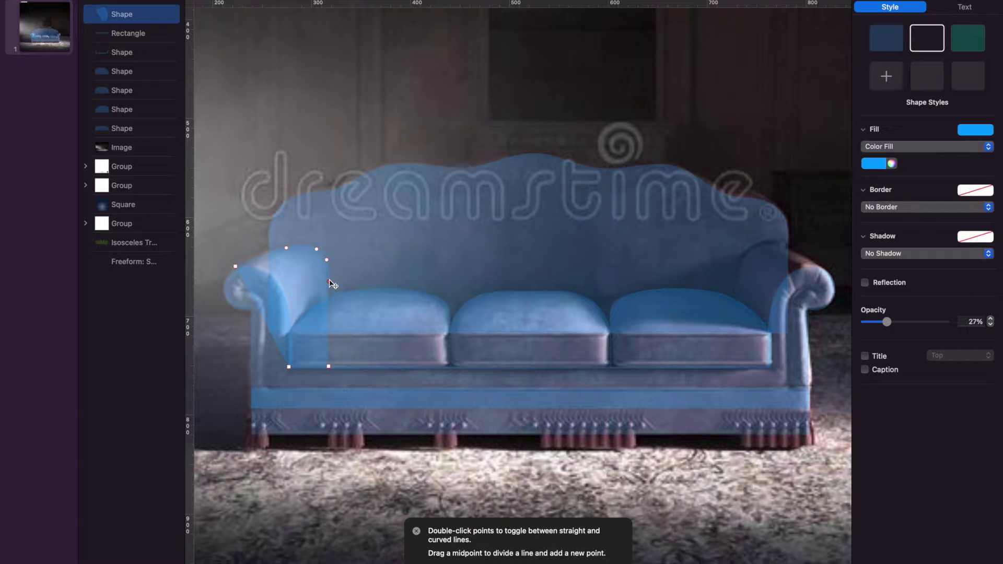
Finish the left inner-arm shape and place a horizontally flipped duplicate over the right arm at X 723 pt, Y 629 pt
{"action": "left_click_drag", "start_coordinate": [237, 269], "coordinate": [230, 276]}
{"action": "key", "text": "Escape"}
{"action": "key", "text": "super+d"}
{"action": "key", "text": "shift+Up"}
{"action": "left_click", "coordinate": [959, 194]}
{"action": "key", "text": "shift+Right"}
{"action": "key", "text": "shift+Right"}
{"action": "key", "text": "shift+Right"}
{"action": "key", "text": "shift+Right"}
{"action": "key", "text": "shift+Right"}
{"action": "key", "text": "shift+Right"}
{"action": "key", "text": "shift+Right"}
{"action": "key", "text": "shift+Right"}
{"action": "key", "text": "shift+Right"}
{"action": "key", "text": "shift+Right"}
{"action": "key", "text": "shift+Right"}
{"action": "key", "text": "shift+Right"}
{"action": "key", "text": "shift+Right"}
{"action": "key", "text": "shift+Right"}
{"action": "key", "text": "shift+Right"}
{"action": "key", "text": "shift+Right"}
{"action": "key", "text": "shift+Right"}
{"action": "key", "text": "shift+Right"}
{"action": "key", "text": "shift+Right"}
{"action": "key", "text": "shift+Right"}
{"action": "key", "text": "shift+Right"}
{"action": "key", "text": "shift+Right"}
{"action": "key", "text": "shift+Right"}
{"action": "key", "text": "shift+Right"}
{"action": "key", "text": "shift+Right"}
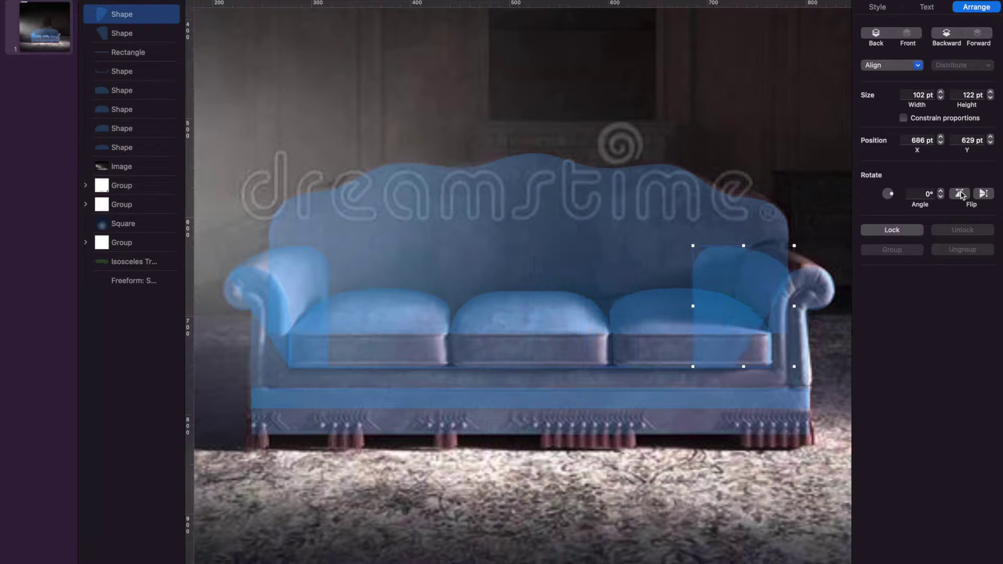
{"action": "key", "text": "Right"}
{"action": "key", "text": "Right"}
{"action": "key", "text": "Right"}
{"action": "key", "text": "Right"}
{"action": "key", "text": "Right"}
{"action": "key", "text": "Right"}
{"action": "key", "text": "Right"}
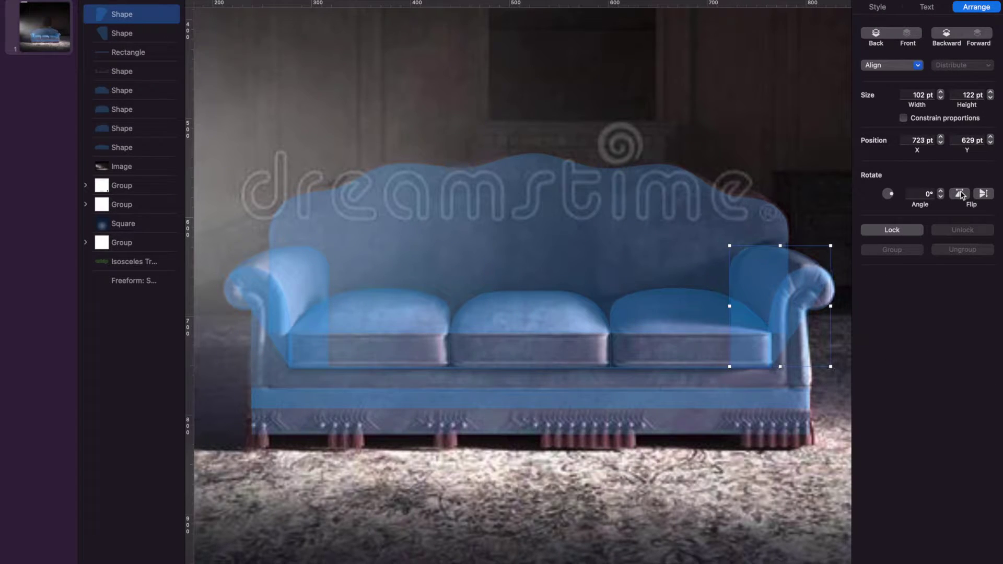
Hide the reference photo by setting its opacity to 0%
{"action": "scroll", "coordinate": [624, 209], "scroll_direction": "down", "scroll_amount": 3}
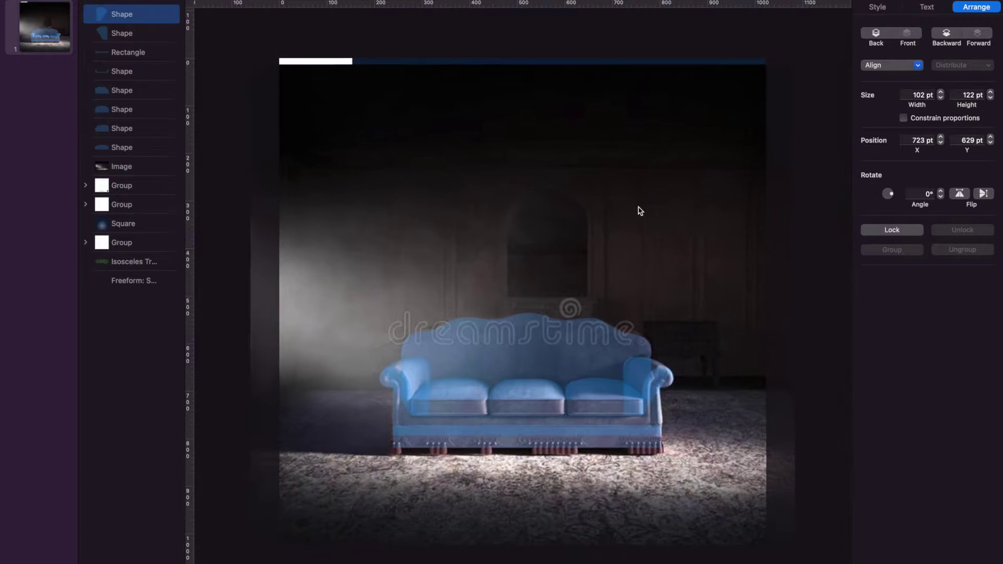
{"action": "left_click", "coordinate": [637, 213]}
{"action": "left_click", "coordinate": [879, 10]}
{"action": "left_click_drag", "start_coordinate": [945, 261], "coordinate": [834, 250]}
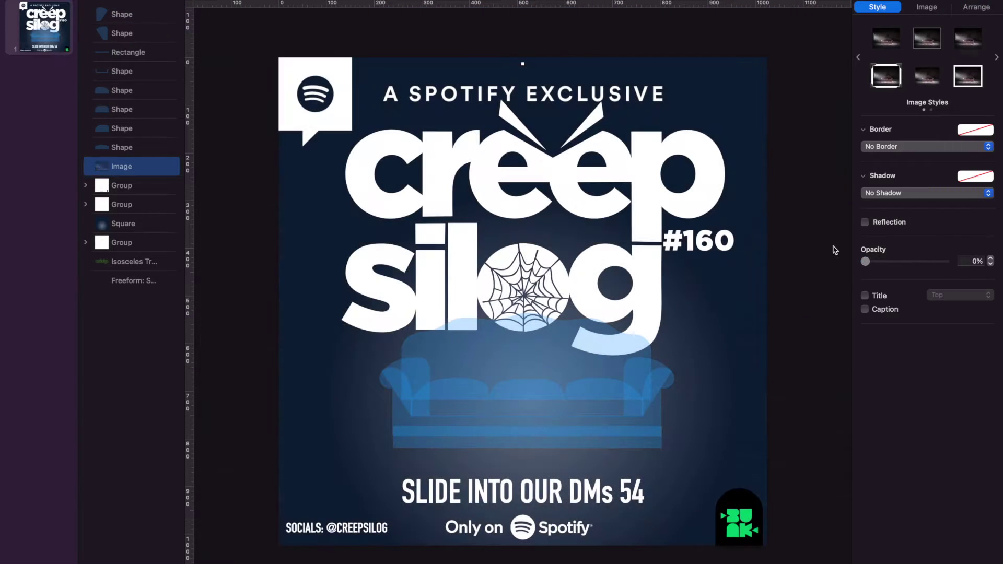
Select all the sofa shapes, set their opacity to 100% and switch their fill to Advanced Gradient Fill
{"action": "left_click", "coordinate": [131, 148]}
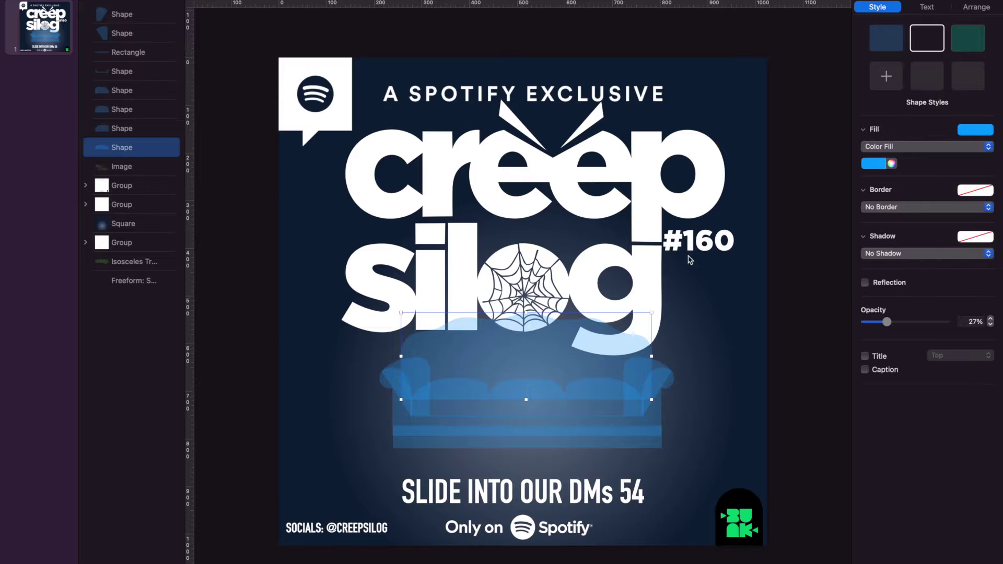
{"action": "left_click", "coordinate": [122, 14], "text": "shift"}
{"action": "left_click_drag", "start_coordinate": [882, 322], "coordinate": [944, 322]}
{"action": "left_click", "coordinate": [871, 165]}
{"action": "left_click", "coordinate": [926, 146]}
{"action": "left_click", "coordinate": [920, 173]}
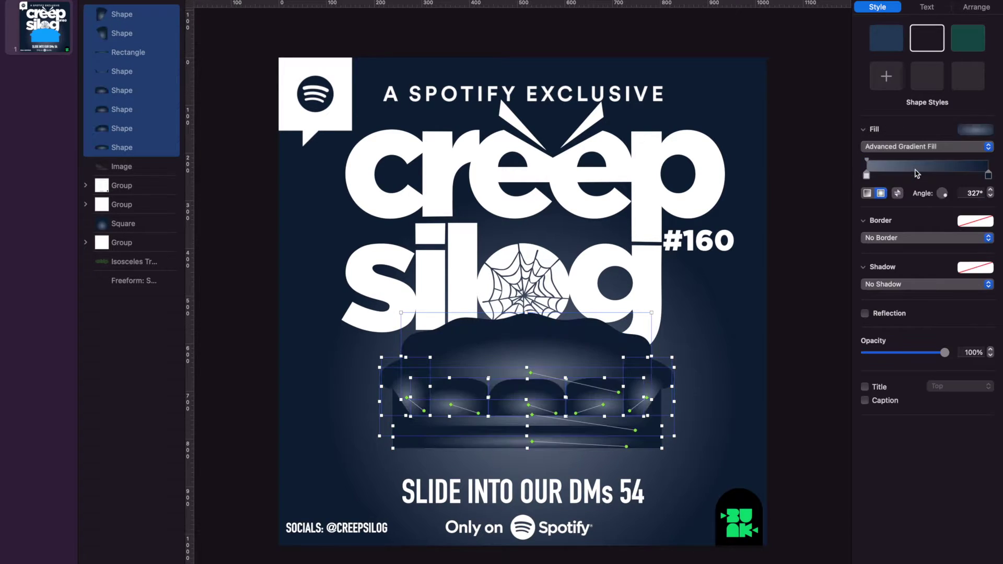
Try several colors for the end stop of the sofa shapes' gradient and settle on dark red
{"action": "left_click", "coordinate": [989, 175]}
{"action": "left_click", "coordinate": [902, 410]}
{"action": "left_click", "coordinate": [895, 407]}
{"action": "left_click", "coordinate": [877, 425]}
{"action": "left_click", "coordinate": [876, 442]}
{"action": "left_click", "coordinate": [865, 441]}
{"action": "left_click", "coordinate": [855, 466]}
{"action": "left_click", "coordinate": [842, 474]}
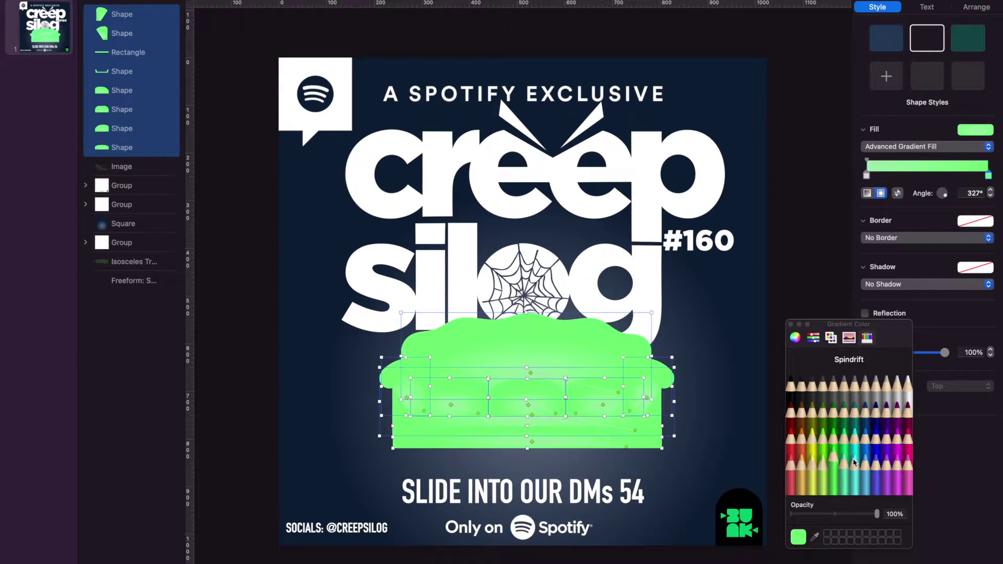
{"action": "left_click", "coordinate": [793, 421]}
Set the sofa gradient's start stop to Licorice black and make the gradient linear at 270°
{"action": "left_click", "coordinate": [866, 176]}
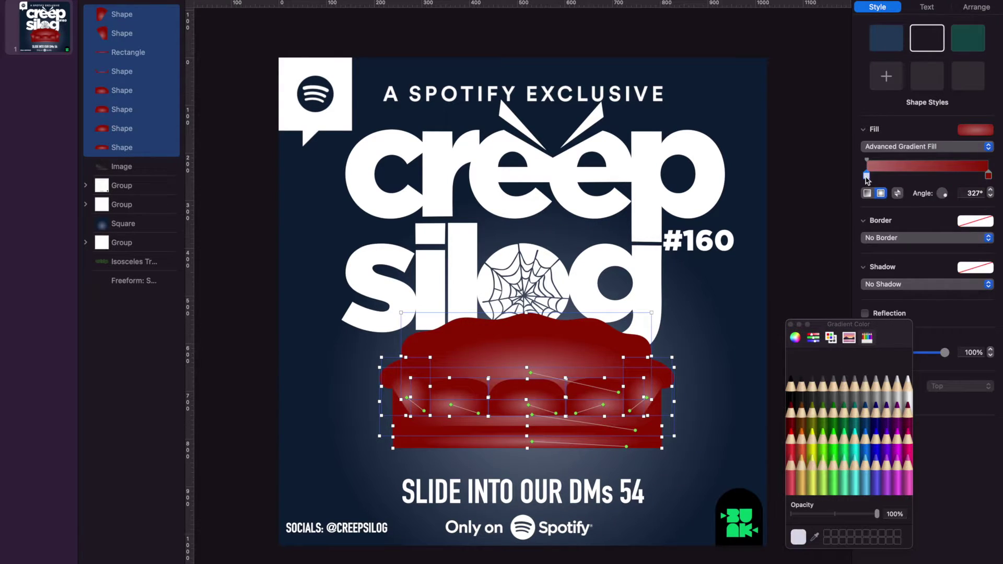
{"action": "left_click", "coordinate": [790, 397]}
{"action": "left_click", "coordinate": [867, 195]}
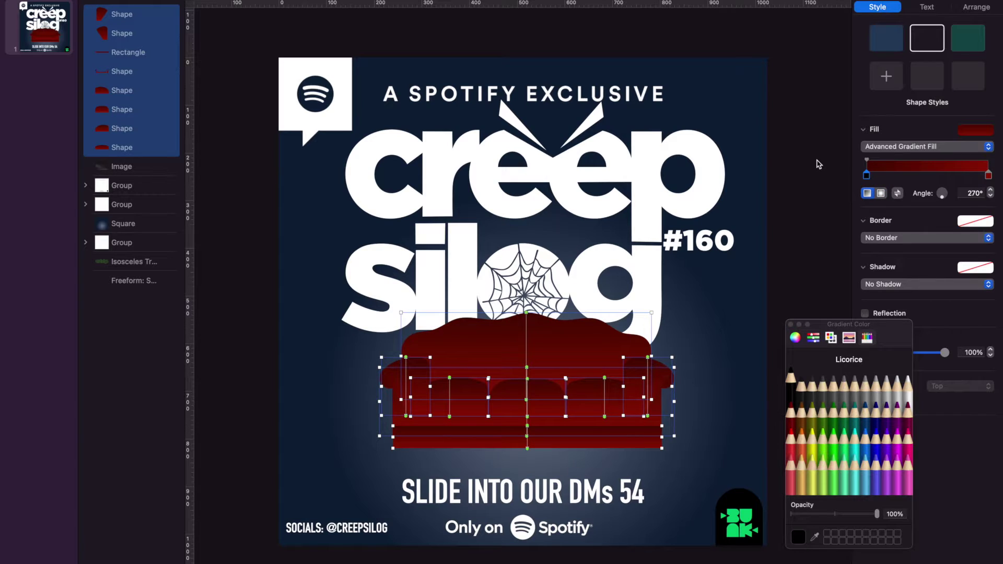
Darken the red end stop of the sofa shapes' gradient to a deep brownish red
{"action": "left_click", "coordinate": [988, 176]}
{"action": "left_click", "coordinate": [794, 337]}
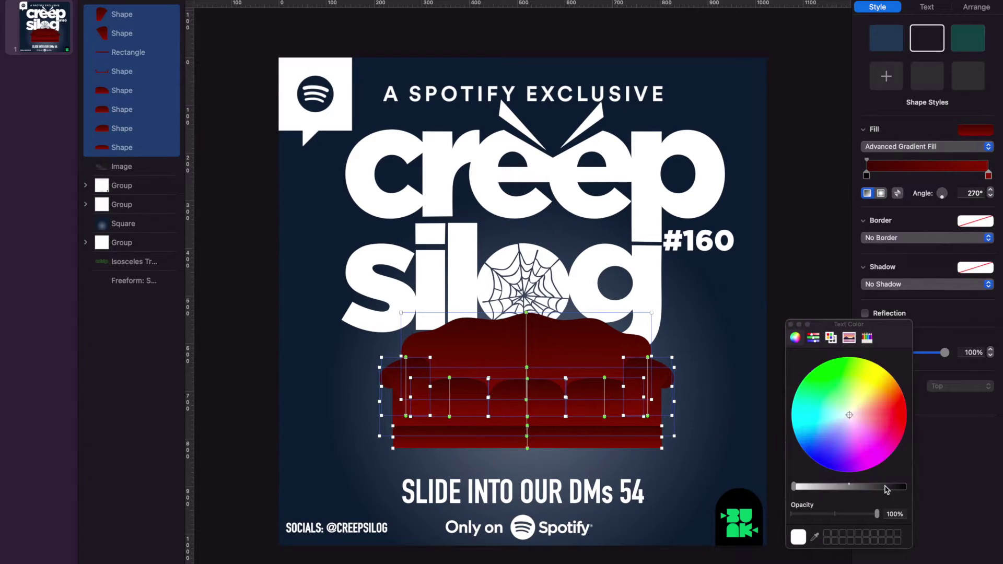
{"action": "left_click_drag", "start_coordinate": [871, 487], "coordinate": [875, 487]}
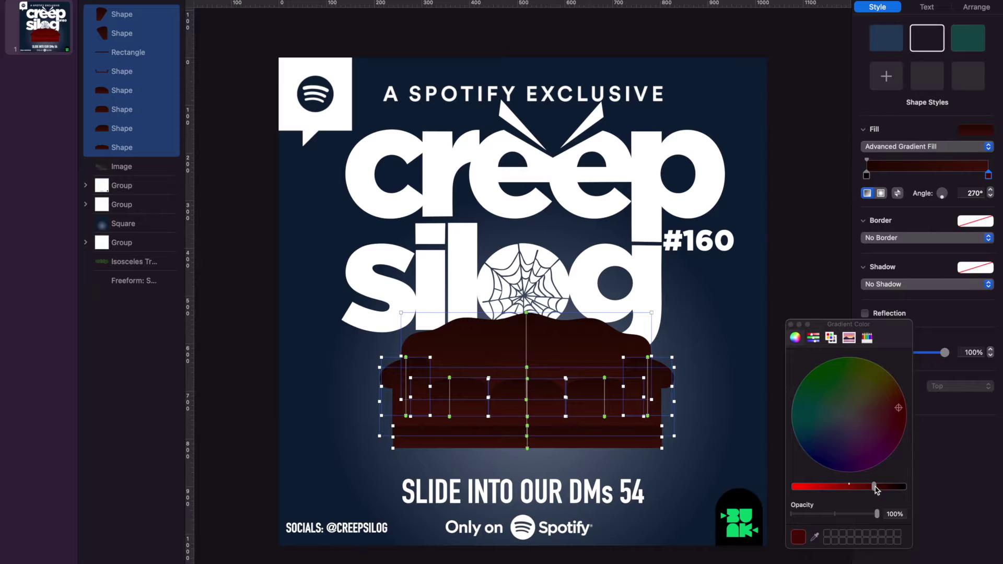
Run the backrest's gradient diagonally at about 215°, extend it past the shape and shift its midpoint toward the center
{"action": "left_click", "coordinate": [137, 148]}
{"action": "left_click_drag", "start_coordinate": [527, 312], "coordinate": [611, 302]}
{"action": "left_click_drag", "start_coordinate": [526, 400], "coordinate": [443, 414]}
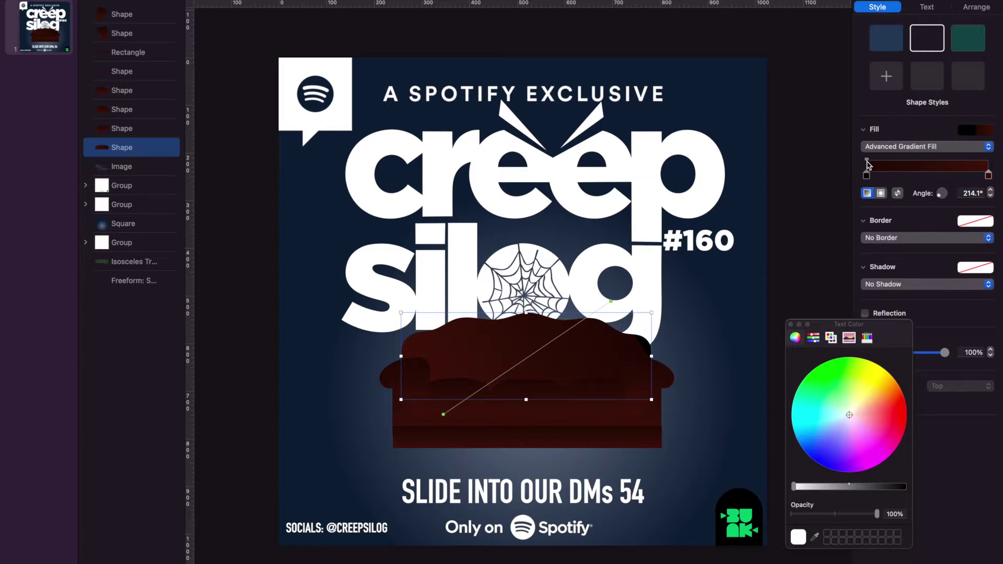
{"action": "left_click_drag", "start_coordinate": [867, 161], "coordinate": [924, 163]}
{"action": "left_click_drag", "start_coordinate": [443, 414], "coordinate": [391, 452]}
{"action": "left_click_drag", "start_coordinate": [611, 301], "coordinate": [606, 300]}
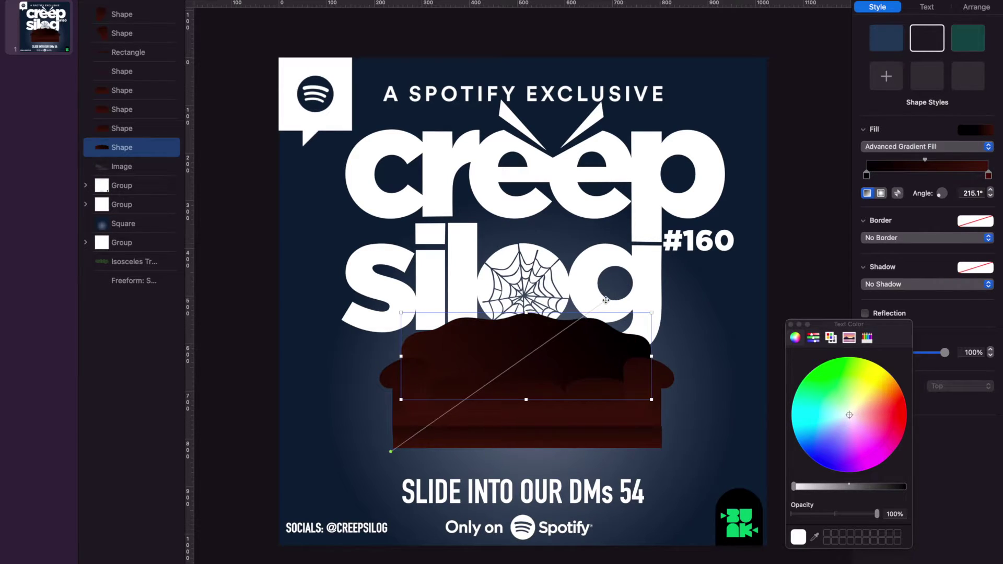
Move both inner-arm shapes below the seat cushions and directly above the backrest in the layer order
{"action": "left_click", "coordinate": [121, 35]}
{"action": "left_click", "coordinate": [117, 16], "text": "shift"}
{"action": "left_click_drag", "start_coordinate": [117, 16], "coordinate": [121, 134]}
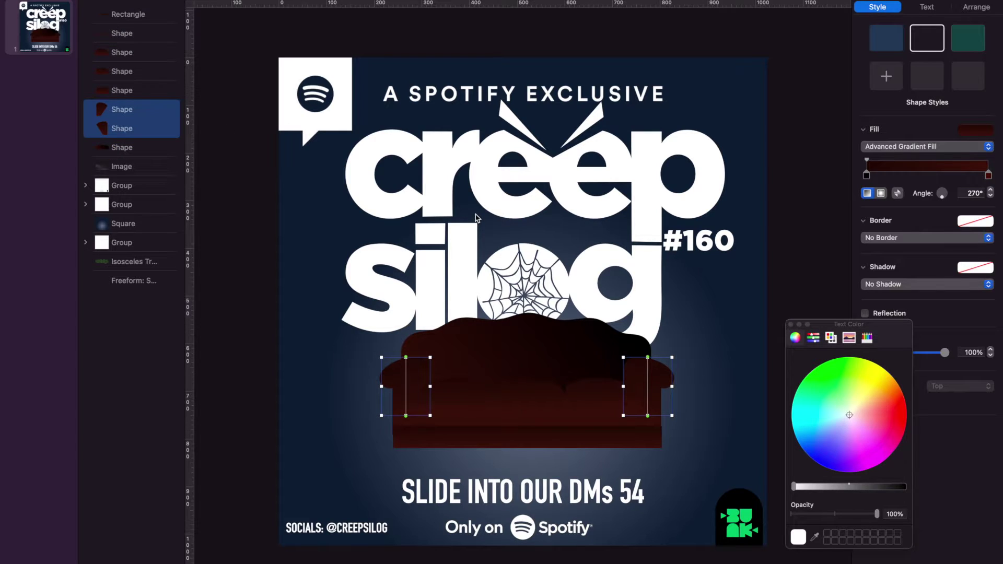
Shift the gradient midpoint of the three seat cushions toward the center to enlarge their black area
{"action": "left_click", "coordinate": [122, 91]}
{"action": "left_click", "coordinate": [131, 55], "text": "shift"}
{"action": "left_click_drag", "start_coordinate": [866, 160], "coordinate": [919, 167]}
{"action": "left_click", "coordinate": [721, 248]}
Tilt and lengthen the gradient on each of the three seat cushions, working from the right cushion to the left
{"action": "left_click", "coordinate": [591, 407]}
{"action": "mouse_move", "coordinate": [604, 377]}
{"action": "left_mouse_down"}
{"action": "mouse_move", "coordinate": [629, 367]}
{"action": "mouse_move", "coordinate": [603, 378]}
{"action": "mouse_move", "coordinate": [615, 373]}
{"action": "left_mouse_up"}
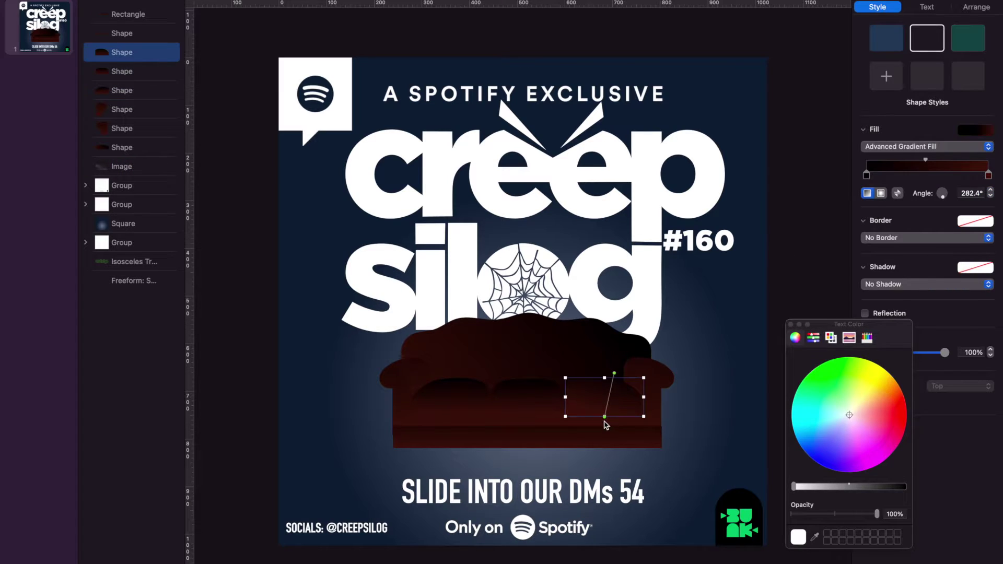
{"action": "mouse_move", "coordinate": [604, 418]}
{"action": "left_mouse_down"}
{"action": "mouse_move", "coordinate": [604, 443]}
{"action": "mouse_move", "coordinate": [605, 428]}
{"action": "mouse_move", "coordinate": [595, 441]}
{"action": "mouse_move", "coordinate": [640, 406]}
{"action": "mouse_move", "coordinate": [613, 434]}
{"action": "left_mouse_up"}
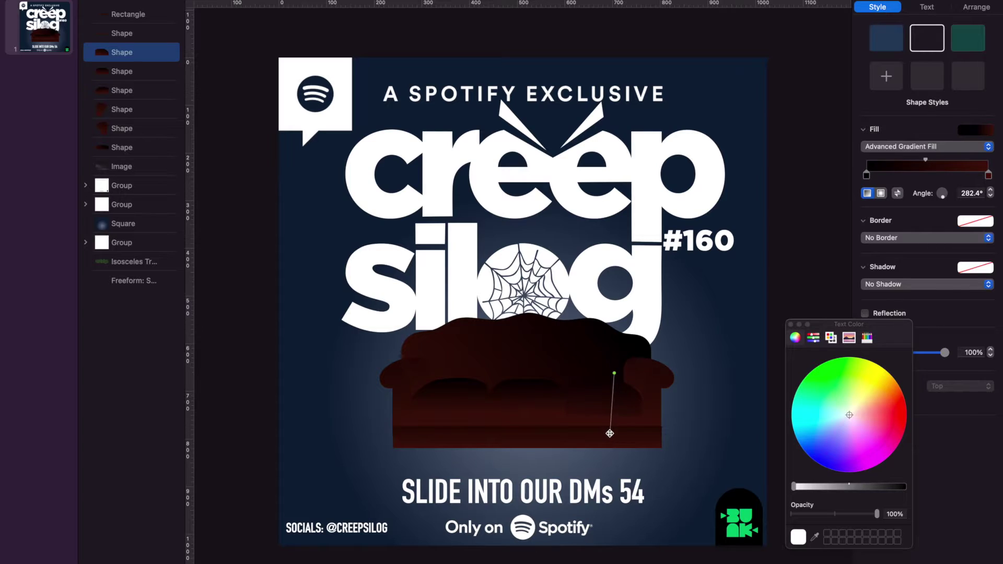
{"action": "left_click", "coordinate": [528, 415]}
{"action": "left_click_drag", "start_coordinate": [519, 433], "coordinate": [517, 436]}
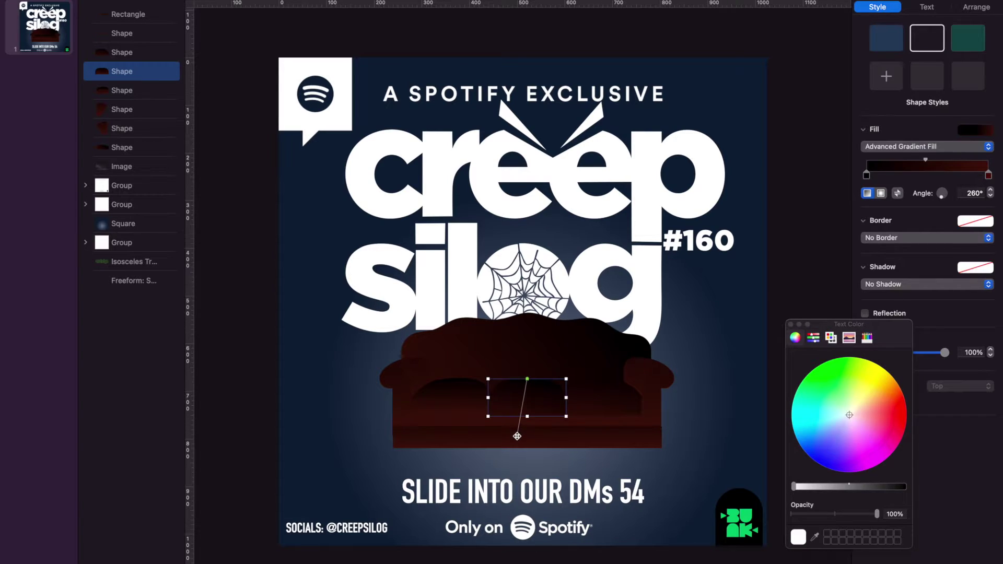
{"action": "left_click", "coordinate": [458, 404]}
{"action": "left_click_drag", "start_coordinate": [449, 377], "coordinate": [465, 373]}
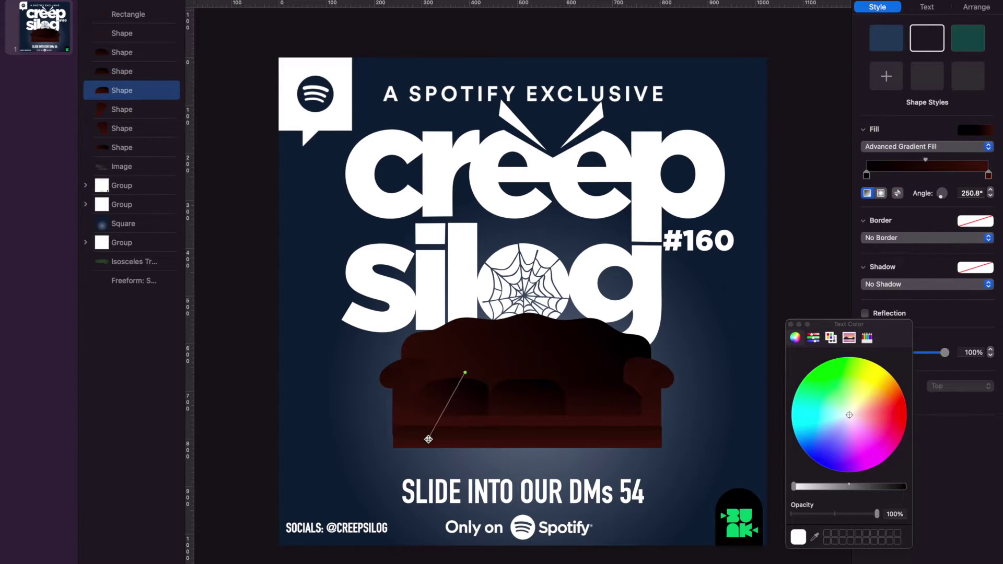
Shift the gradient midpoint of the arms-and-base shape toward the center and stretch the gradient diagonally at about 218.6°
{"action": "left_click", "coordinate": [125, 34]}
{"action": "left_click_drag", "start_coordinate": [870, 162], "coordinate": [926, 161]}
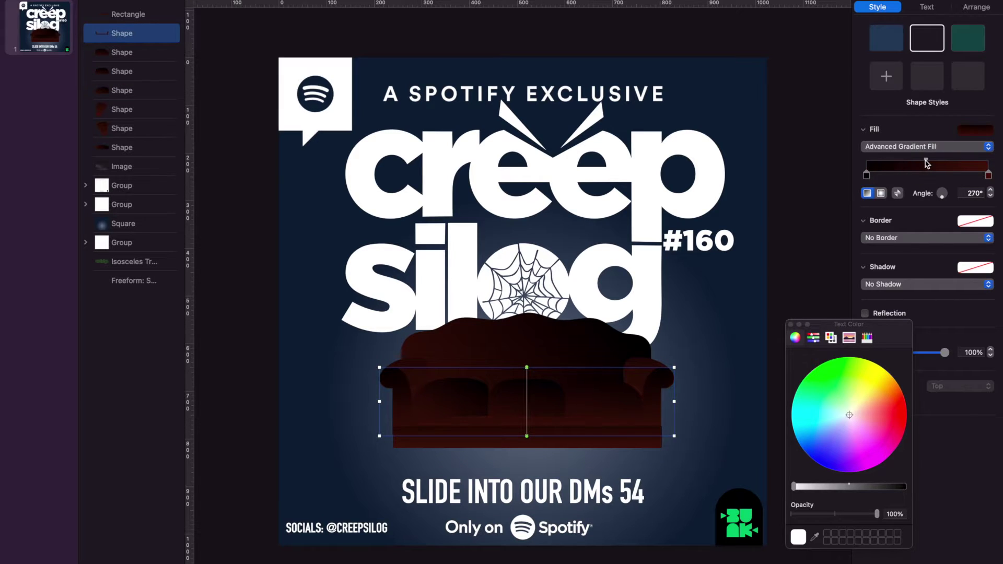
{"action": "left_click", "coordinate": [116, 16]}
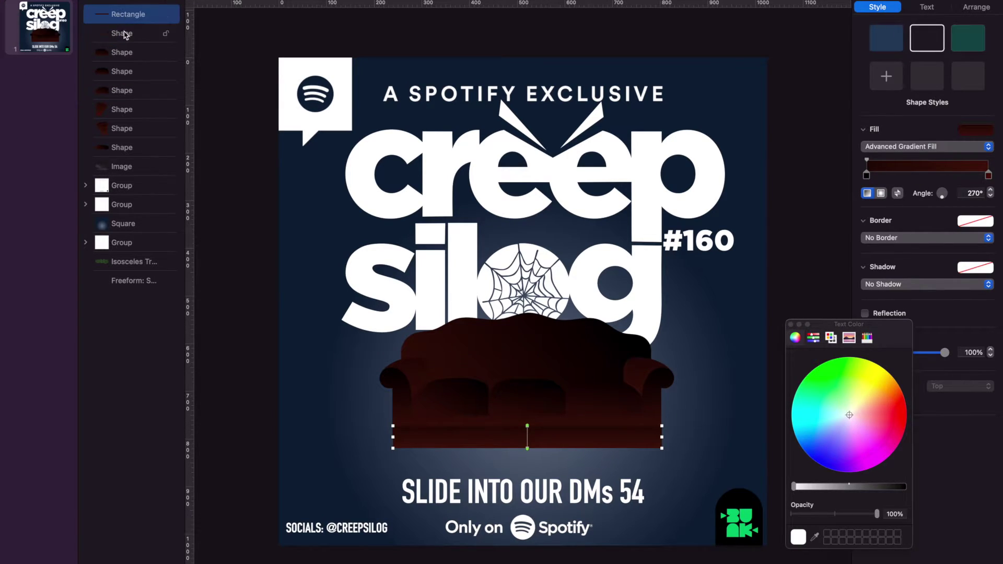
{"action": "left_click", "coordinate": [124, 35]}
{"action": "mouse_move", "coordinate": [526, 366]}
{"action": "left_mouse_down"}
{"action": "mouse_move", "coordinate": [581, 360]}
{"action": "mouse_move", "coordinate": [567, 361]}
{"action": "left_mouse_up"}
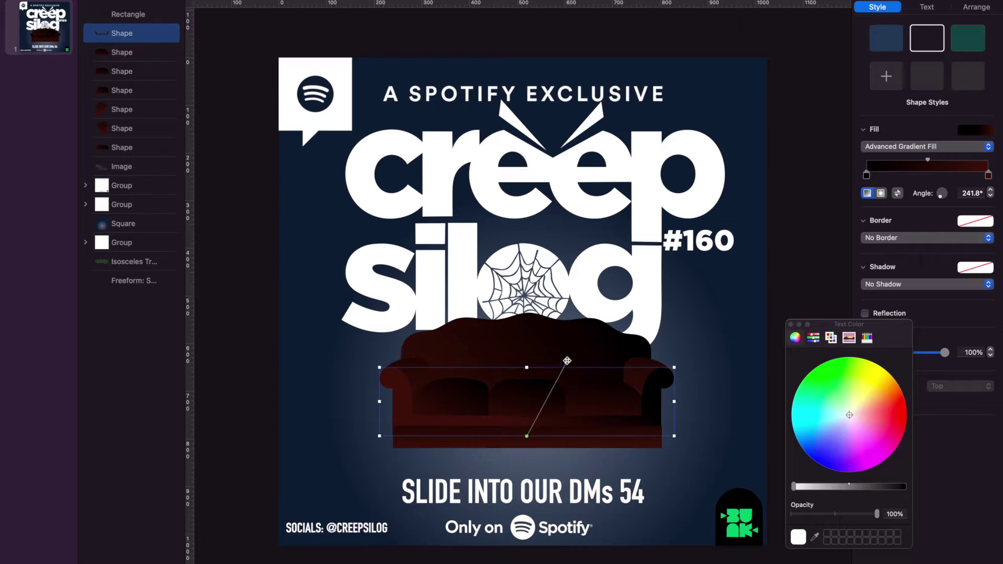
{"action": "mouse_move", "coordinate": [526, 436]}
{"action": "left_mouse_down"}
{"action": "mouse_move", "coordinate": [394, 483]}
{"action": "mouse_move", "coordinate": [373, 517]}
{"action": "left_mouse_up"}
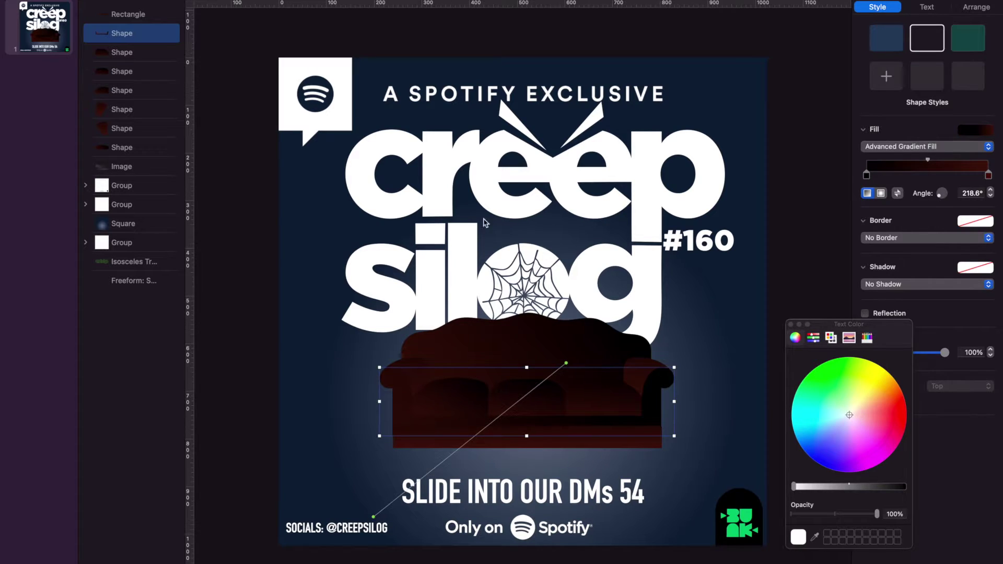
Center the skirt rectangle's gradient midpoint and stretch its gradient diagonally from the upper right to the lower left
{"action": "left_click", "coordinate": [116, 17]}
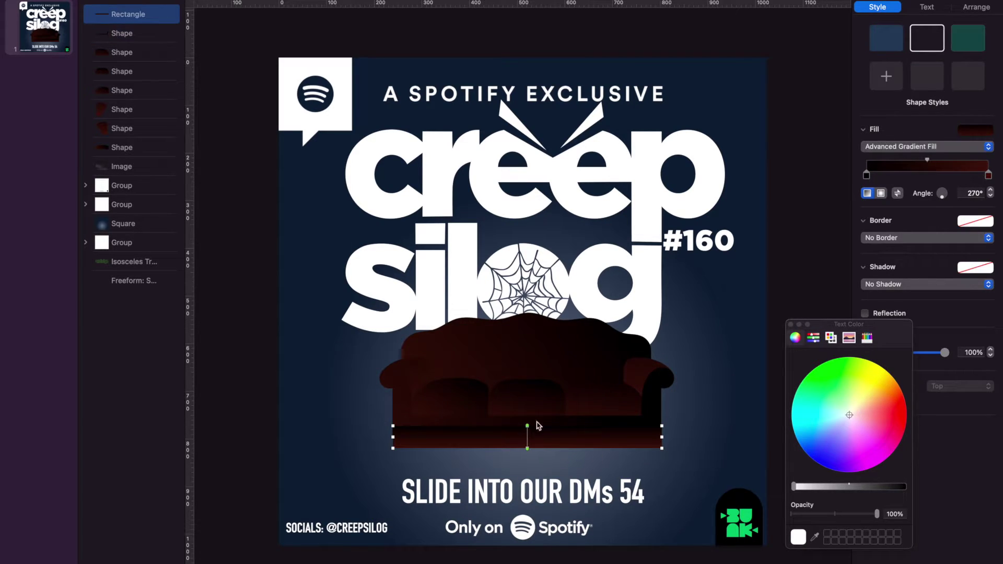
{"action": "mouse_move", "coordinate": [527, 423]}
{"action": "left_mouse_down"}
{"action": "mouse_move", "coordinate": [466, 378]}
{"action": "mouse_move", "coordinate": [614, 379]}
{"action": "left_mouse_up"}
{"action": "mouse_move", "coordinate": [527, 448]}
{"action": "left_mouse_down"}
{"action": "mouse_move", "coordinate": [465, 465]}
{"action": "mouse_move", "coordinate": [366, 521]}
{"action": "left_mouse_up"}
{"action": "left_click_drag", "start_coordinate": [614, 379], "coordinate": [652, 371]}
Shift the gradient midpoint of both inner-arm shapes toward the center
{"action": "left_click", "coordinate": [115, 130]}
{"action": "left_click", "coordinate": [116, 111], "text": "shift"}
{"action": "left_click_drag", "start_coordinate": [867, 161], "coordinate": [913, 162]}
Group all the sofa shapes with the reference photo and move the group up to Y -27 pt
{"action": "left_click", "coordinate": [745, 281]}
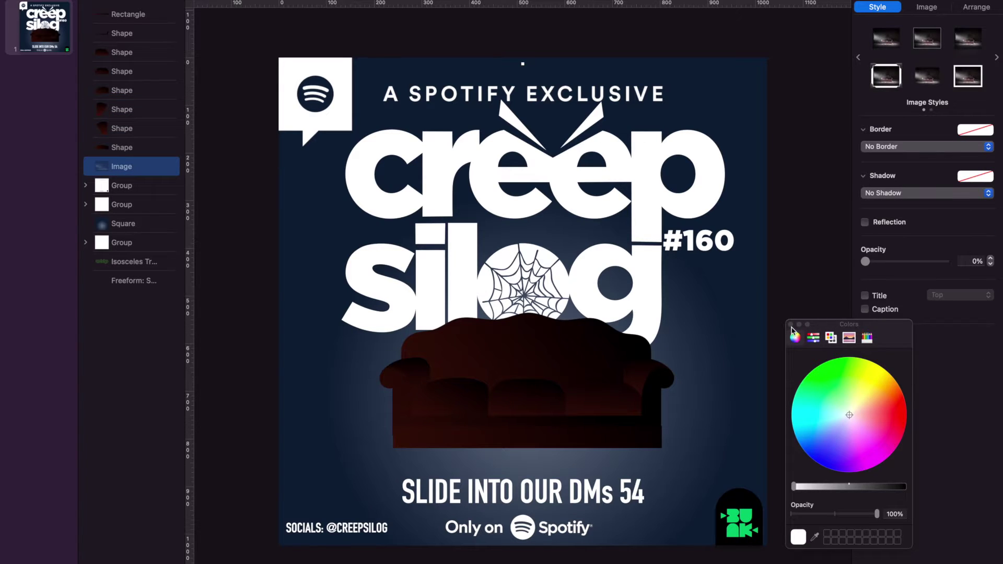
{"action": "left_click", "coordinate": [790, 324]}
{"action": "left_click", "coordinate": [127, 14], "text": "shift"}
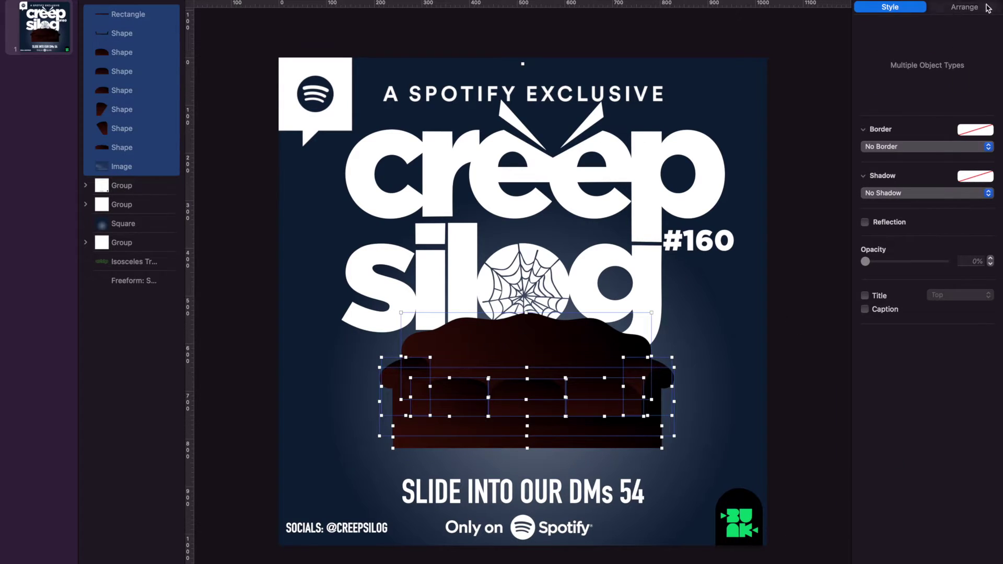
{"action": "left_click", "coordinate": [976, 6]}
{"action": "left_click", "coordinate": [872, 252]}
{"action": "key", "text": "shift+Up"}
{"action": "key", "text": "shift+Up"}
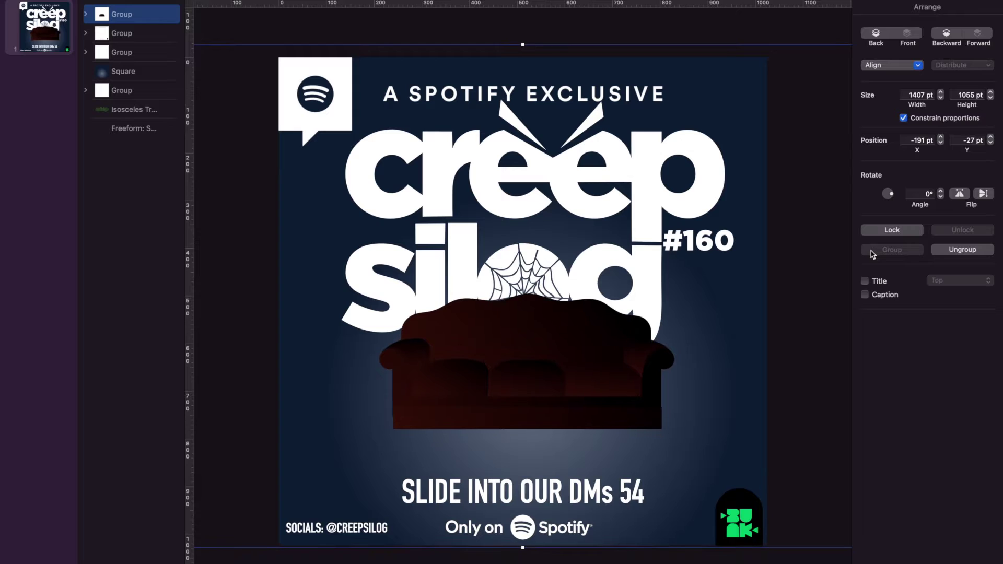
Delete the group, triangle and freeform layers lying beneath the background square
{"action": "left_click", "coordinate": [666, 35]}
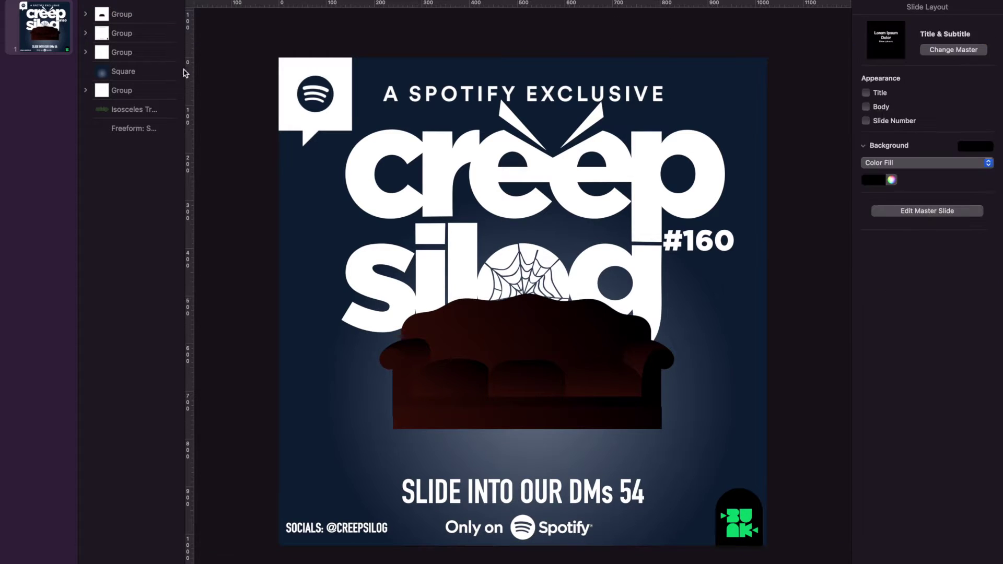
{"action": "left_click", "coordinate": [135, 73]}
{"action": "left_click", "coordinate": [86, 91]}
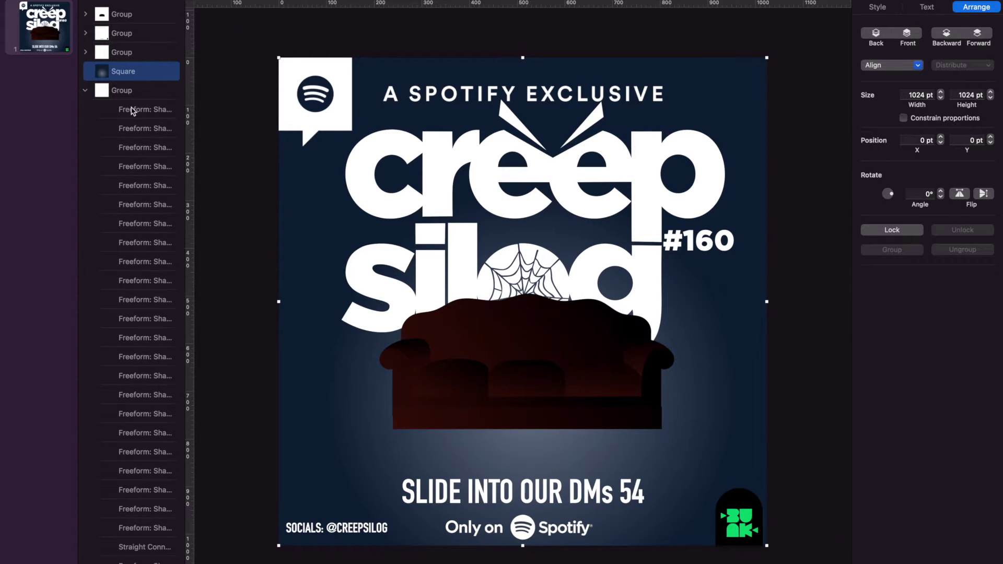
{"action": "left_click", "coordinate": [132, 109]}
{"action": "left_click", "coordinate": [85, 90]}
{"action": "left_click", "coordinate": [111, 92]}
{"action": "left_click", "coordinate": [133, 130], "text": "shift"}
{"action": "key", "text": "Delete"}
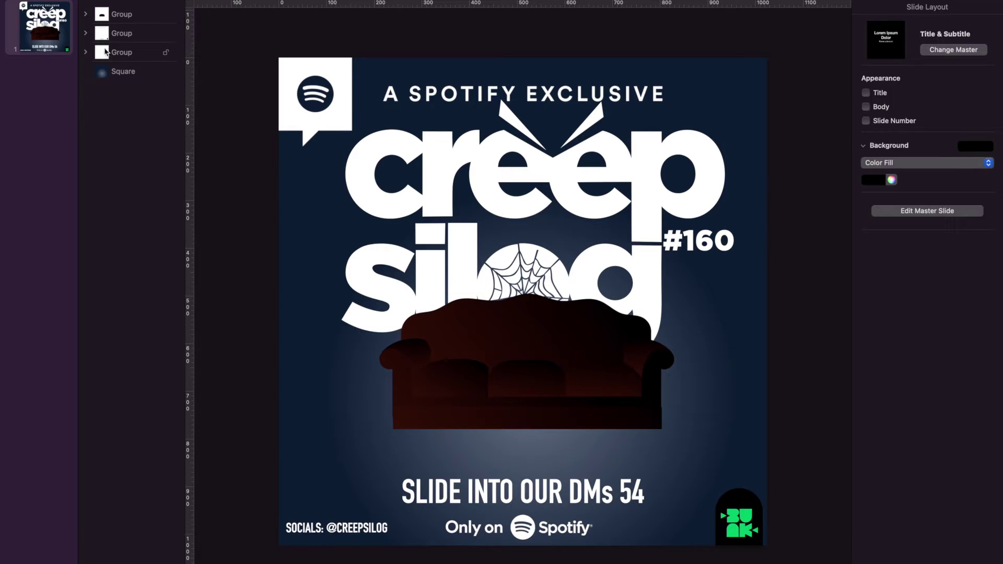
Select every letter and web shape inside the "creep silog" title group and fill them with black
{"action": "left_click", "coordinate": [86, 52]}
{"action": "left_click", "coordinate": [132, 74]}
{"action": "scroll", "coordinate": [132, 160], "scroll_direction": "down", "scroll_amount": 10}
{"action": "left_click", "coordinate": [119, 542], "text": "shift"}
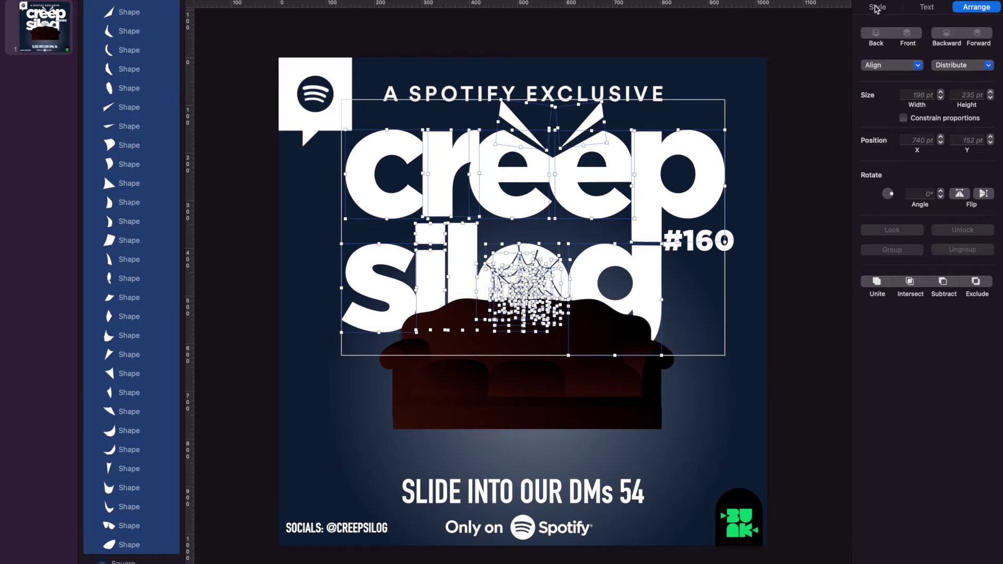
{"action": "left_click", "coordinate": [877, 6]}
{"action": "left_click", "coordinate": [875, 164]}
{"action": "left_click", "coordinate": [904, 234]}
{"action": "left_click", "coordinate": [799, 154]}
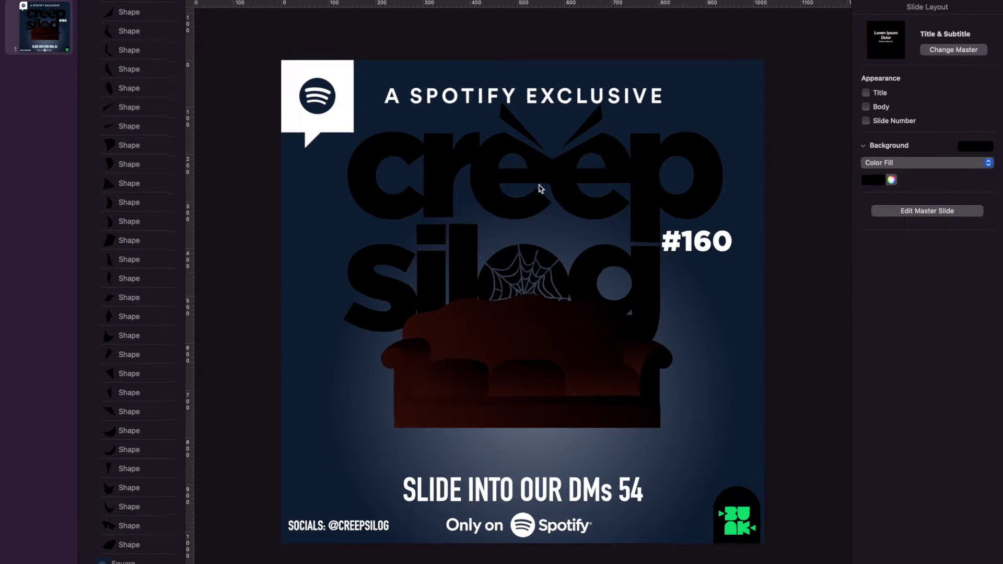
Select the backrest inside the sofa group and reposition its gradient start point slightly toward the sofa's middle
{"action": "key", "text": "super+shift+period"}
{"action": "scroll", "coordinate": [133, 157], "scroll_direction": "up", "scroll_amount": 10}
{"action": "left_click", "coordinate": [86, 51]}
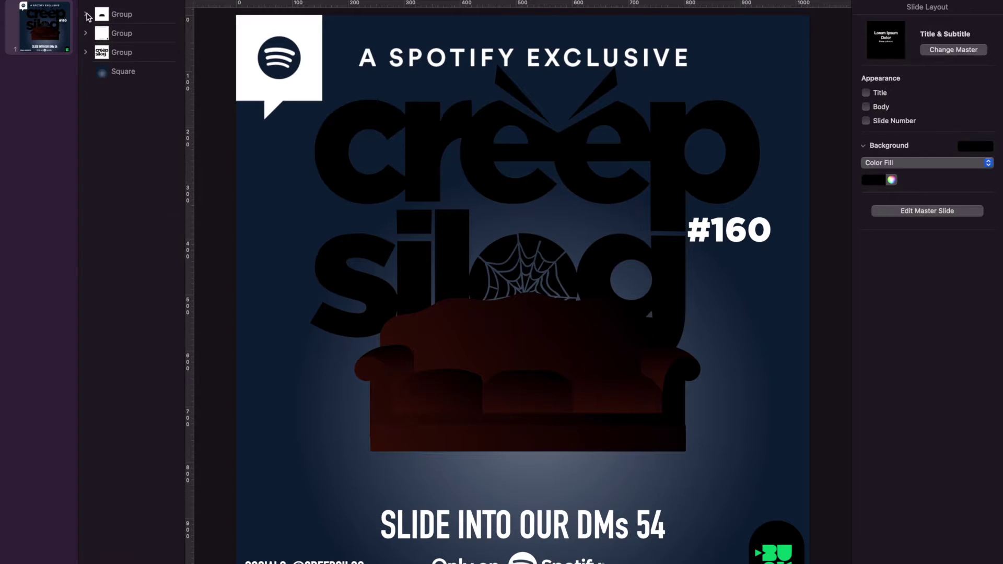
{"action": "left_click", "coordinate": [86, 14]}
{"action": "left_click", "coordinate": [127, 167]}
{"action": "left_click_drag", "start_coordinate": [619, 278], "coordinate": [589, 286]}
Bring the reference photo inside the sofa group back to full opacity
{"action": "left_click", "coordinate": [759, 312]}
{"action": "scroll", "coordinate": [657, 269], "scroll_direction": "down", "scroll_amount": 3}
{"action": "scroll", "coordinate": [657, 269], "scroll_direction": "up", "scroll_amount": 1}
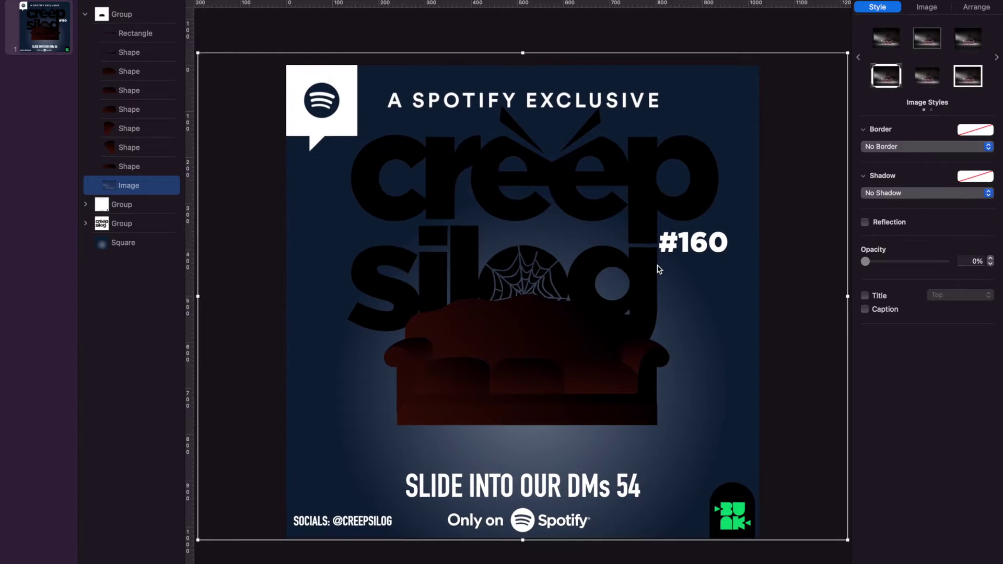
{"action": "scroll", "coordinate": [657, 263], "scroll_direction": "down", "scroll_amount": 1}
{"action": "left_click_drag", "start_coordinate": [865, 261], "coordinate": [978, 266]}
Insert a square, stretch it into a thin bar across the room's wall-floor line and place it above the sofa group
{"action": "left_click", "coordinate": [533, 2]}
{"action": "left_click", "coordinate": [530, 70]}
{"action": "left_click_drag", "start_coordinate": [377, 370], "coordinate": [808, 370]}
{"action": "left_click_drag", "start_coordinate": [336, 370], "coordinate": [245, 371]}
{"action": "left_click_drag", "start_coordinate": [716, 370], "coordinate": [761, 371]}
{"action": "left_click_drag", "start_coordinate": [502, 391], "coordinate": [503, 363]}
{"action": "left_click_drag", "start_coordinate": [144, 39], "coordinate": [128, 13]}
Shorten the thin bar and center it horizontally on the slide
{"action": "left_click", "coordinate": [892, 65]}
{"action": "left_click", "coordinate": [877, 91]}
{"action": "left_click", "coordinate": [791, 334]}
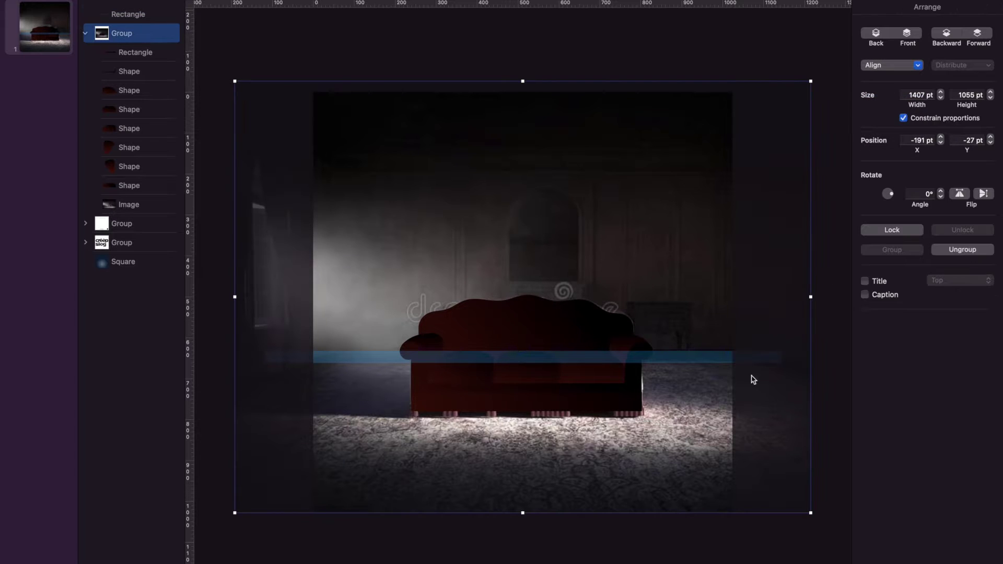
{"action": "left_click", "coordinate": [722, 362]}
{"action": "left_click_drag", "start_coordinate": [782, 357], "coordinate": [750, 357]}
{"action": "left_click", "coordinate": [892, 65]}
{"action": "left_click", "coordinate": [878, 90]}
{"action": "left_click", "coordinate": [776, 162]}
Give the thin bar across the wall-floor line an advanced gradient fill and raise its opacity to 100%
{"action": "left_click", "coordinate": [592, 357]}
{"action": "left_click", "coordinate": [877, 7]}
{"action": "left_click", "coordinate": [917, 142]}
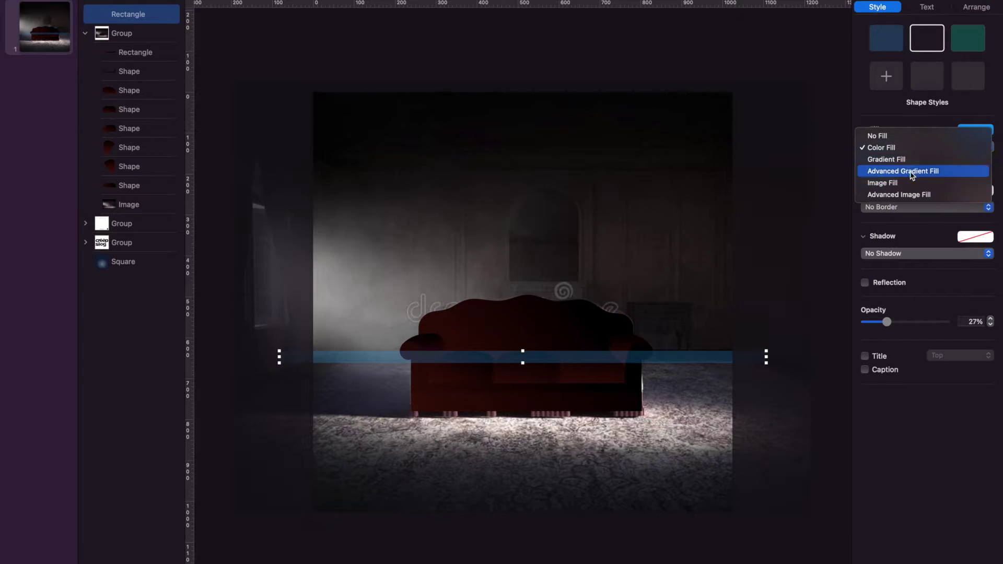
{"action": "left_click", "coordinate": [773, 170]}
{"action": "left_click_drag", "start_coordinate": [886, 352], "coordinate": [1001, 342]}
Darken the red end color of the thin bar's gradient
{"action": "double_click", "coordinate": [988, 176]}
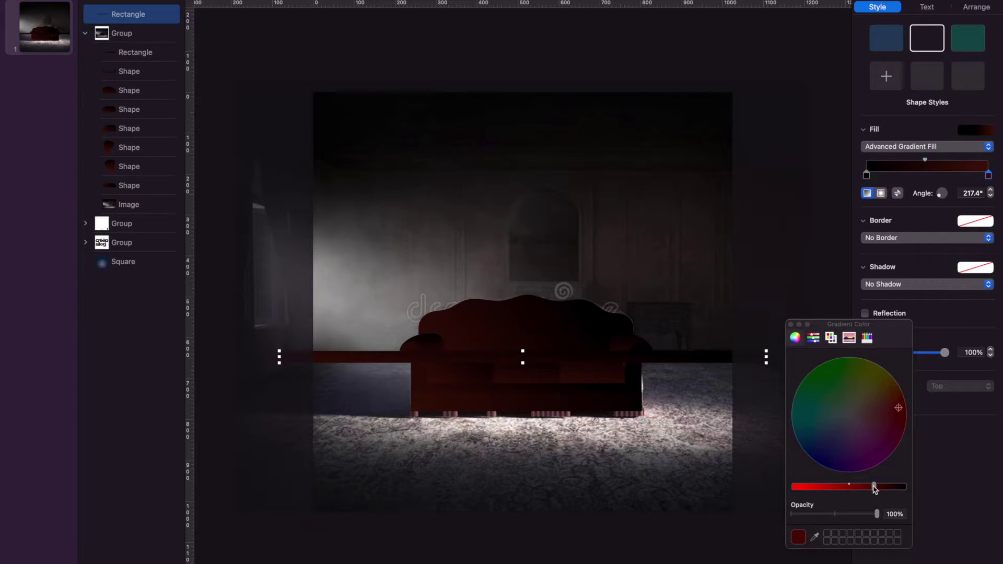
{"action": "left_click_drag", "start_coordinate": [874, 486], "coordinate": [888, 487]}
{"action": "left_click", "coordinate": [791, 325]}
Make the reference photo in the sofa group fully transparent and move the thin bar to the bottom of that group
{"action": "left_click", "coordinate": [674, 131]}
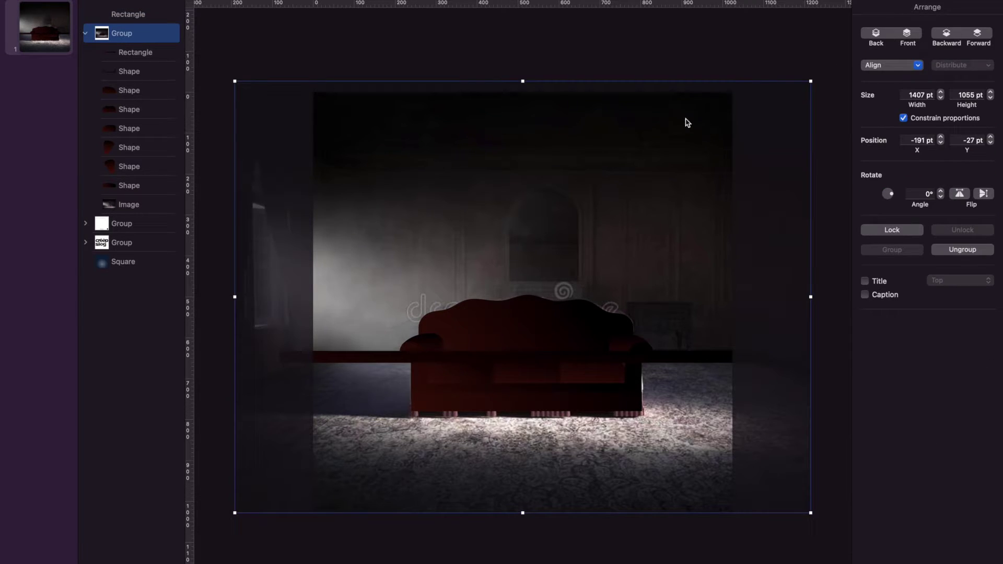
{"action": "left_click", "coordinate": [121, 205]}
{"action": "left_click_drag", "start_coordinate": [945, 259], "coordinate": [862, 260]}
{"action": "left_click_drag", "start_coordinate": [130, 14], "coordinate": [81, 211]}
{"action": "left_click", "coordinate": [219, 121]}
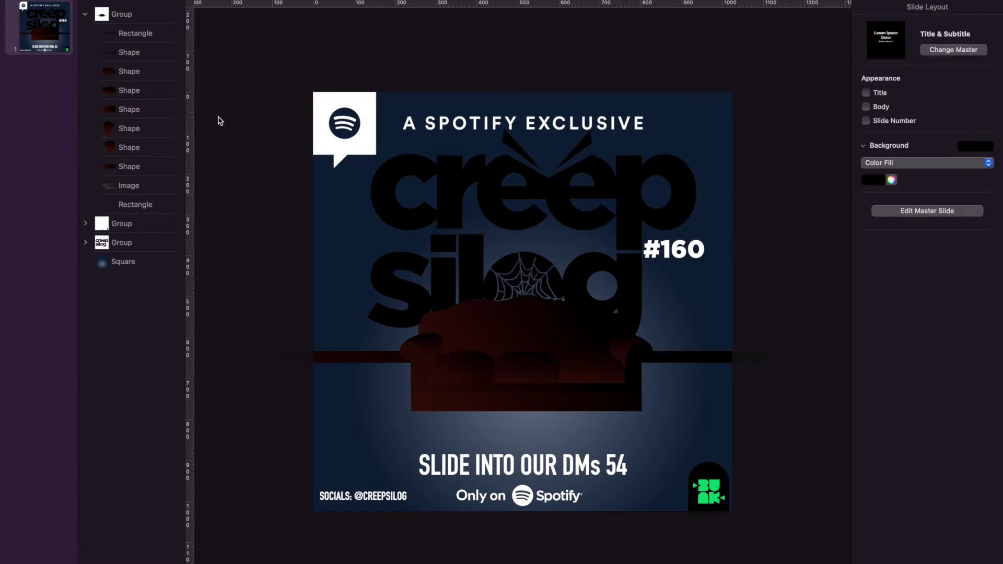
Insert a square on the slide and set its width to 20 pt without constraining its height
{"action": "left_click", "coordinate": [532, 1]}
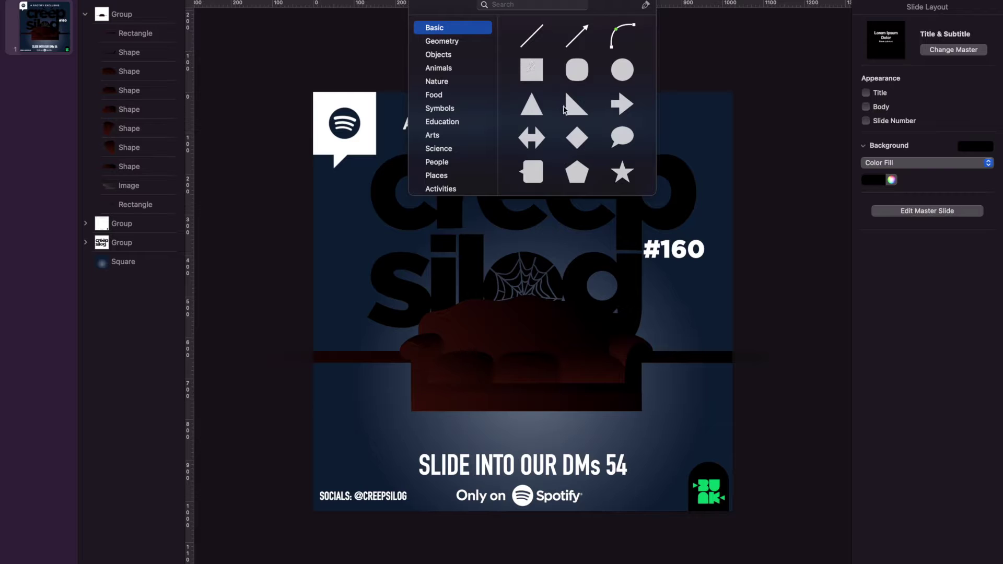
{"action": "scroll", "coordinate": [702, 242], "scroll_direction": "down", "scroll_amount": 2}
{"action": "left_click", "coordinate": [779, 222]}
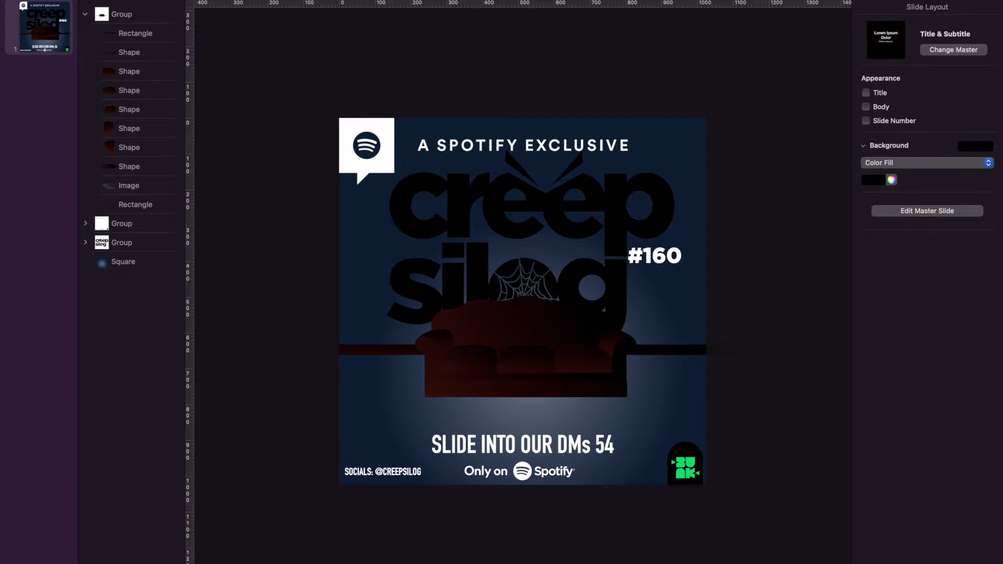
{"action": "left_click", "coordinate": [532, 9]}
{"action": "left_click", "coordinate": [532, 71]}
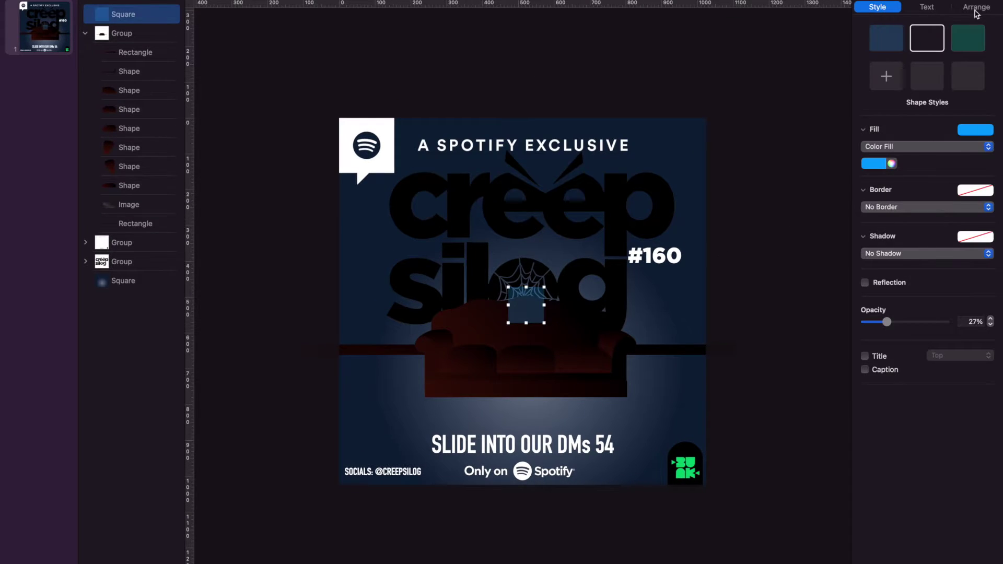
{"action": "left_click", "coordinate": [976, 6]}
{"action": "left_click", "coordinate": [920, 96]}
{"action": "type", "text": "20"}
{"action": "key", "text": "Return"}
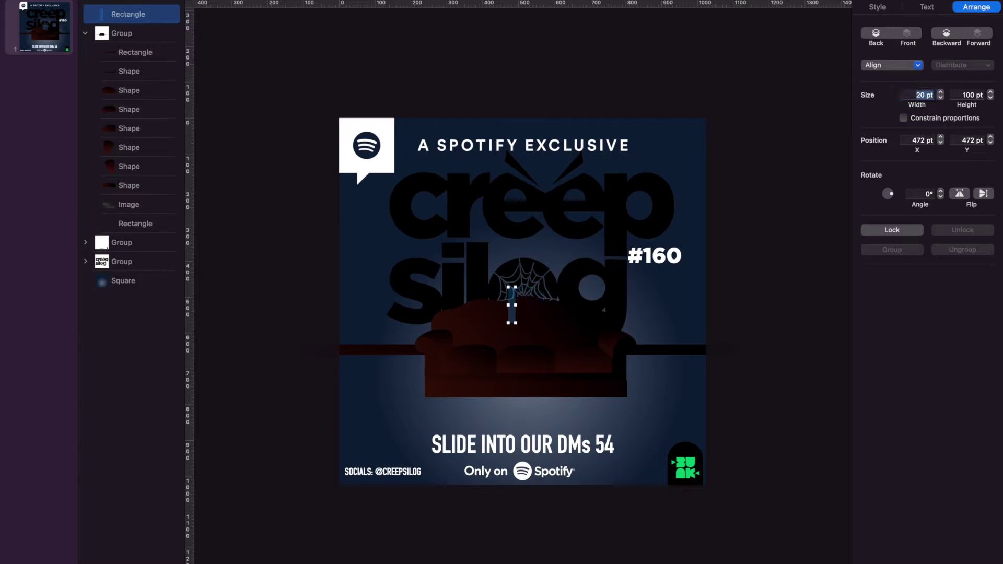
Try a 40 pt width while stretching the rectangle upward to about 501 pt tall, and return its width to 20 pt
{"action": "type", "text": "40"}
{"action": "key", "text": "Return"}
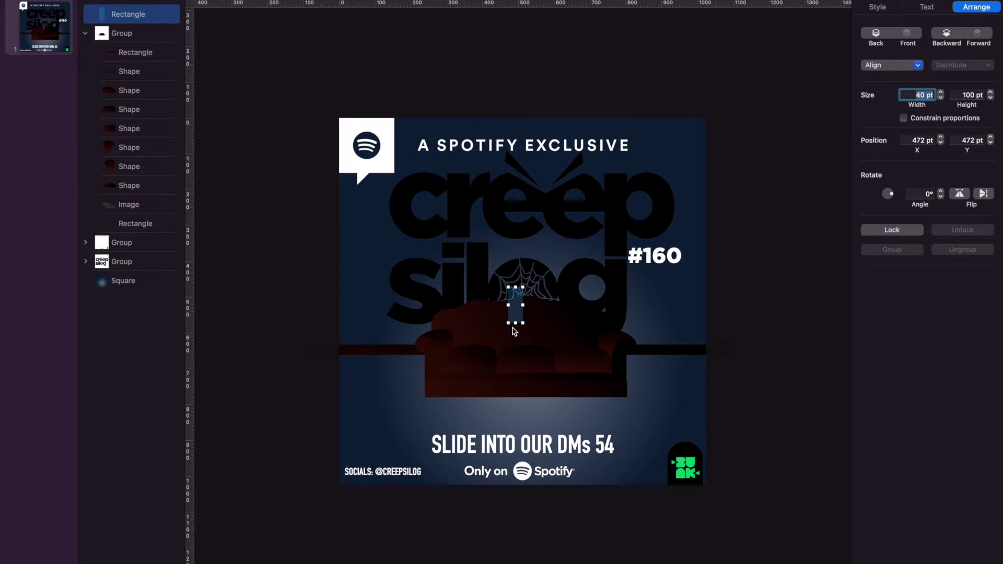
{"action": "left_click_drag", "start_coordinate": [516, 287], "coordinate": [515, 139]}
{"action": "left_click", "coordinate": [919, 95]}
{"action": "type", "text": "20"}
{"action": "key", "text": "Return"}
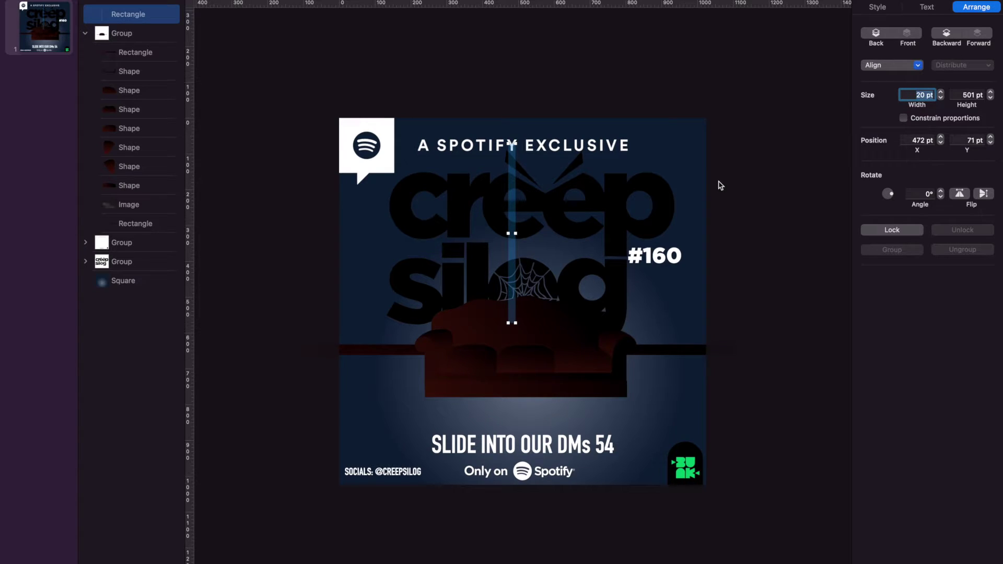
Set the narrow rectangle's height to 800 pt and stand it above the floor bar at X 0 pt
{"action": "double_click", "coordinate": [966, 98]}
{"action": "type", "text": "800"}
{"action": "key", "text": "Return"}
{"action": "left_click", "coordinate": [526, 272]}
{"action": "left_click", "coordinate": [511, 282]}
{"action": "left_click_drag", "start_coordinate": [513, 319], "coordinate": [343, 232]}
{"action": "left_click", "coordinate": [922, 140]}
{"action": "type", "text": "0"}
{"action": "key", "text": "Return"}
{"action": "left_click", "coordinate": [571, 80]}
Duplicate the vertical stripe and shift the copy sideways to X 40 pt
{"action": "left_click", "coordinate": [345, 84]}
{"action": "key", "text": "super+d"}
{"action": "key", "text": "shift+Right"}
{"action": "key", "text": "shift+Right"}
{"action": "key", "text": "shift+Right"}
{"action": "key", "text": "shift+Right"}
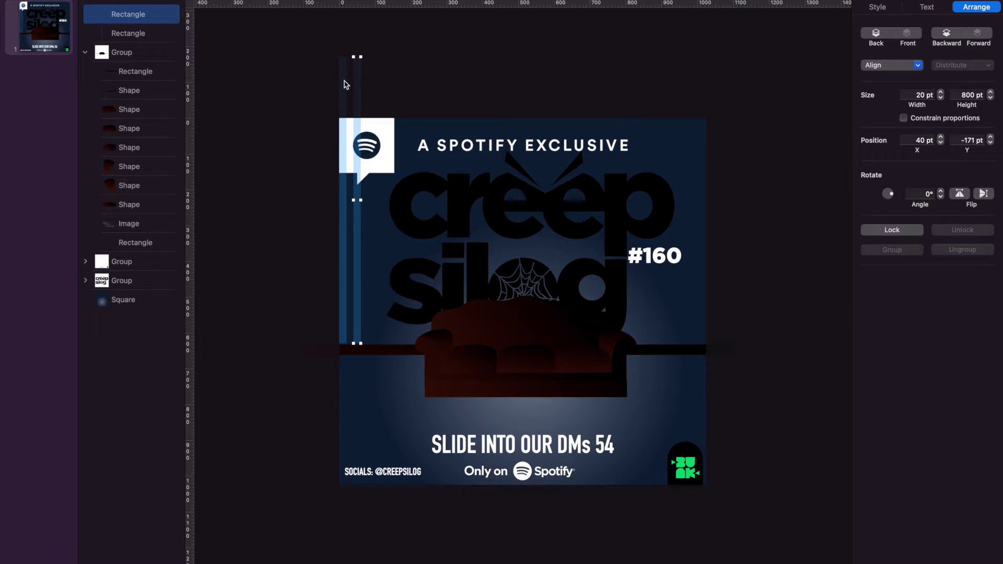
Duplicate both stripes, shift the copies to start at X 80 pt and place them below the originals in the layer order
{"action": "left_click", "coordinate": [138, 34], "text": "shift"}
{"action": "key", "text": "super+d"}
{"action": "key", "text": "shift+Right"}
{"action": "key", "text": "shift+Right"}
{"action": "key", "text": "shift+Right"}
{"action": "key", "text": "shift+Right"}
{"action": "key", "text": "shift+Right"}
{"action": "key", "text": "shift+Right"}
{"action": "key", "text": "shift+Right"}
{"action": "key", "text": "shift+Right"}
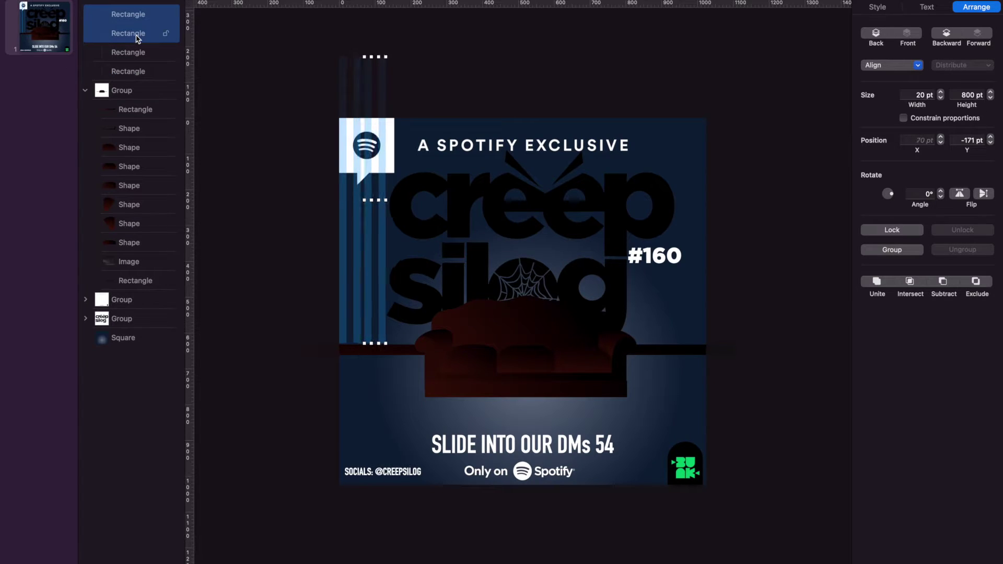
{"action": "left_click_drag", "start_coordinate": [133, 14], "coordinate": [134, 78]}
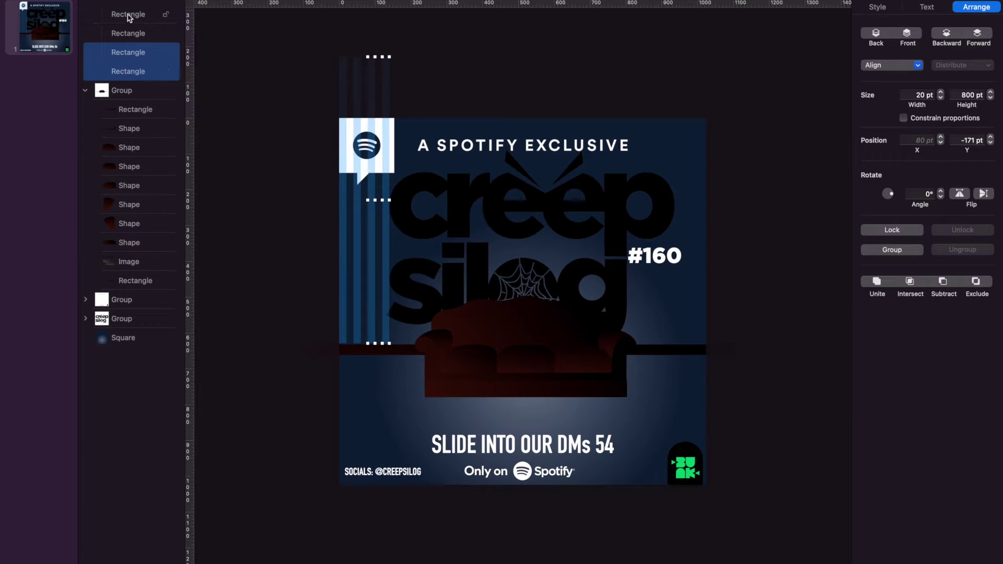
Reorder the four stripe layers to match their left-to-right sequence on the slide
{"action": "left_click", "coordinate": [128, 14]}
{"action": "left_click", "coordinate": [126, 32]}
{"action": "left_click_drag", "start_coordinate": [125, 31], "coordinate": [126, 7]}
{"action": "left_click", "coordinate": [122, 30]}
{"action": "left_click_drag", "start_coordinate": [127, 69], "coordinate": [123, 145]}
Duplicate the four stripes and shift the copies right to continue the pattern with even gaps
{"action": "left_click", "coordinate": [120, 68]}
{"action": "left_click", "coordinate": [118, 12], "text": "shift"}
{"action": "key", "text": "super+d"}
{"action": "key", "text": "shift+Up"}
{"action": "key", "text": "shift+Right"}
{"action": "key", "text": "shift+Right"}
{"action": "key", "text": "shift+Right"}
{"action": "key", "text": "shift+Right"}
{"action": "key", "text": "shift+Right"}
{"action": "key", "text": "shift+Right"}
{"action": "key", "text": "shift+Right"}
{"action": "key", "text": "shift+Right"}
{"action": "key", "text": "shift+Right"}
{"action": "key", "text": "shift+Right"}
{"action": "key", "text": "shift+Right"}
{"action": "key", "text": "shift+Right"}
{"action": "key", "text": "shift+Right"}
{"action": "key", "text": "shift+Right"}
{"action": "key", "text": "shift+Right"}
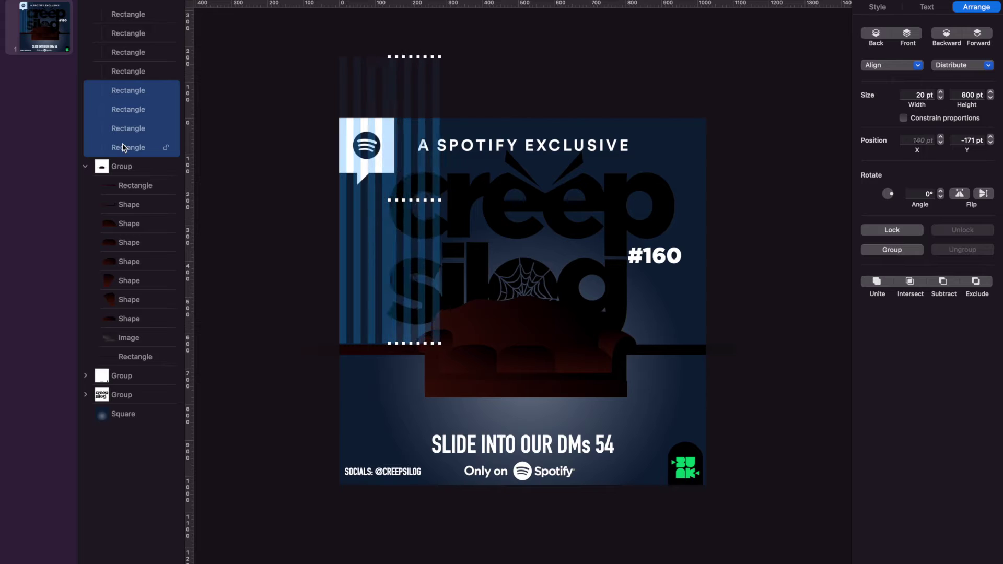
Duplicate the eight stripes, place the copies below the originals in the layer order and shift them right to start at X 320 pt
{"action": "left_click", "coordinate": [126, 13]}
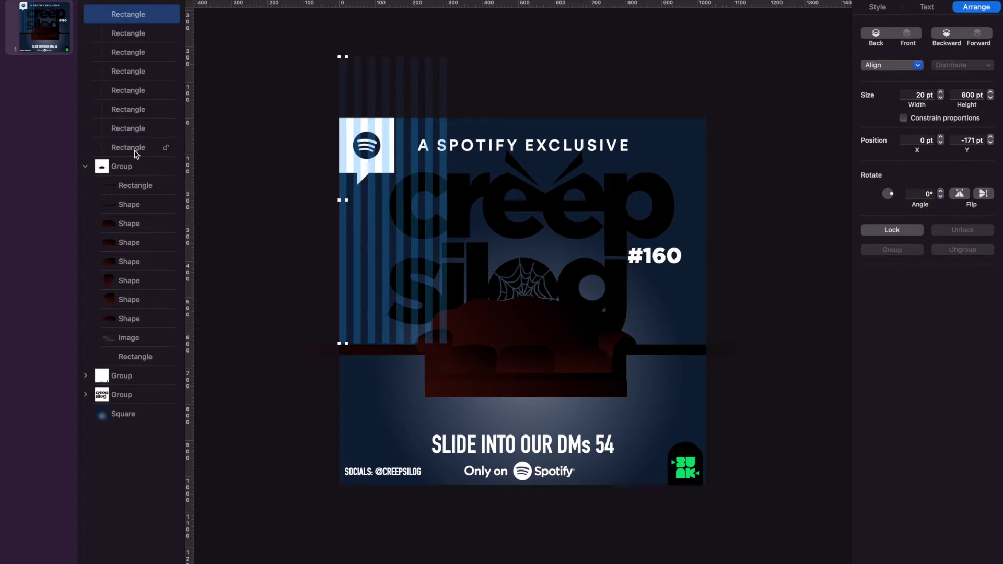
{"action": "left_click", "coordinate": [134, 147], "text": "shift"}
{"action": "key", "text": "super+d"}
{"action": "key", "text": "shift+Down"}
{"action": "left_click_drag", "start_coordinate": [134, 147], "coordinate": [137, 309]}
{"action": "key", "text": "shift+Up"}
{"action": "key", "text": "shift+Right"}
{"action": "key", "text": "shift+Right"}
{"action": "key", "text": "shift+Right"}
{"action": "key", "text": "shift+Right"}
{"action": "key", "text": "shift+Right"}
{"action": "key", "text": "shift+Right"}
{"action": "key", "text": "shift+Right"}
{"action": "key", "text": "shift+Right"}
{"action": "key", "text": "shift+Right"}
{"action": "key", "text": "shift+Right"}
{"action": "key", "text": "shift+Right"}
{"action": "key", "text": "shift+Right"}
{"action": "key", "text": "shift+Right"}
{"action": "key", "text": "shift+Right"}
{"action": "key", "text": "shift+Right"}
{"action": "key", "text": "shift+Right"}
{"action": "key", "text": "shift+Right"}
{"action": "key", "text": "shift+Right"}
{"action": "key", "text": "shift+Right"}
{"action": "key", "text": "shift+Right"}
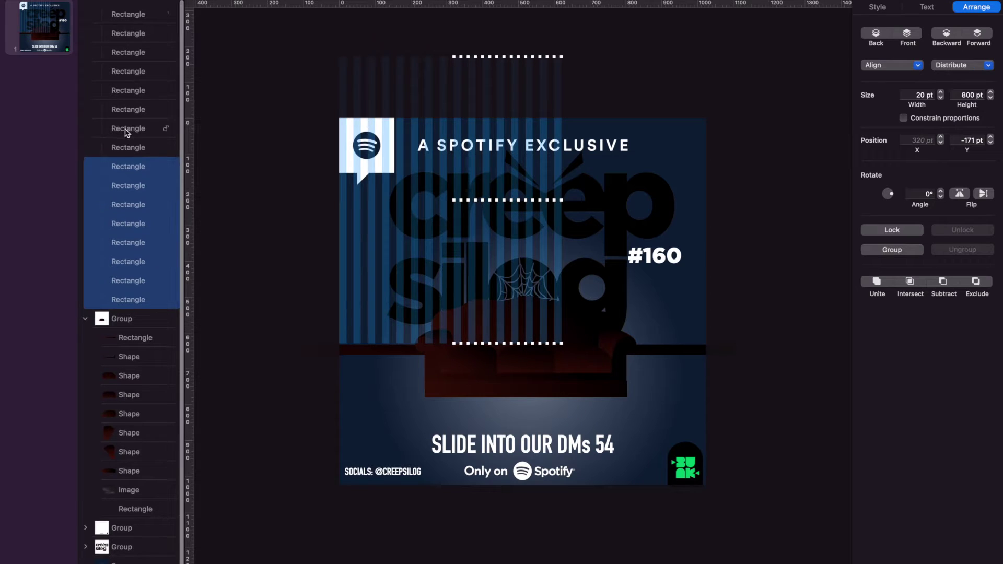
Duplicate the sixteen stripes, place the copies below the originals in the layer order and shift them right to carry the pattern across the slide
{"action": "left_click", "coordinate": [128, 14]}
{"action": "left_click", "coordinate": [143, 299], "text": "shift"}
{"action": "key", "text": "super+d"}
{"action": "key", "text": "shift+Down"}
{"action": "scroll", "coordinate": [145, 297], "scroll_direction": "down", "scroll_amount": 8}
{"action": "left_click_drag", "start_coordinate": [132, 107], "coordinate": [126, 404]}
{"action": "key", "text": "shift+Up"}
{"action": "key", "text": "shift+Right"}
{"action": "key", "text": "shift+Right"}
{"action": "key", "text": "shift+Right"}
{"action": "key", "text": "shift+Right"}
{"action": "key", "text": "shift+Right"}
{"action": "key", "text": "shift+Right"}
{"action": "key", "text": "shift+Right"}
{"action": "key", "text": "shift+Right"}
{"action": "key", "text": "shift+Right"}
{"action": "key", "text": "shift+Right"}
{"action": "key", "text": "shift+Right"}
{"action": "key", "text": "shift+Right"}
{"action": "key", "text": "shift+Right"}
{"action": "key", "text": "shift+Right"}
{"action": "key", "text": "shift+Right"}
{"action": "key", "text": "shift+Right"}
{"action": "key", "text": "shift+Right"}
{"action": "key", "text": "shift+Right"}
{"action": "key", "text": "shift+Right"}
{"action": "key", "text": "shift+Right"}
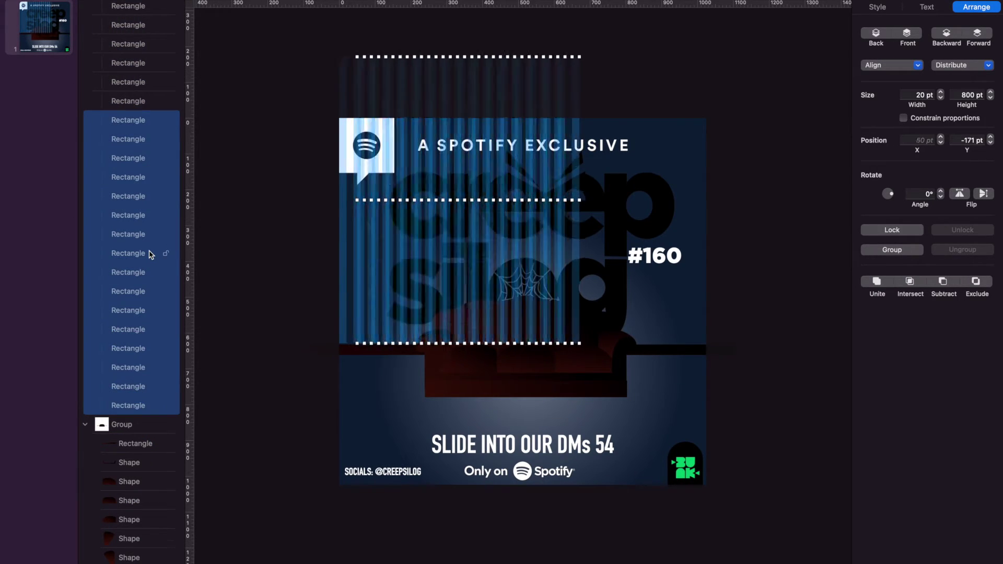
{"action": "key", "text": "shift+Right"}
{"action": "key", "text": "shift+Right"}
{"action": "key", "text": "shift+Right"}
{"action": "key", "text": "shift+Right"}
{"action": "key", "text": "shift+Right"}
{"action": "key", "text": "shift+Right"}
{"action": "key", "text": "shift+Right"}
{"action": "key", "text": "shift+Right"}
{"action": "key", "text": "shift+Right"}
{"action": "key", "text": "shift+Right"}
{"action": "key", "text": "shift+Right"}
{"action": "key", "text": "shift+Right"}
{"action": "key", "text": "shift+Right"}
{"action": "key", "text": "shift+Right"}
{"action": "key", "text": "shift+Right"}
{"action": "key", "text": "shift+Right"}
{"action": "key", "text": "shift+Right"}
{"action": "key", "text": "shift+Right"}
{"action": "key", "text": "shift+Right"}
{"action": "key", "text": "shift+Right"}
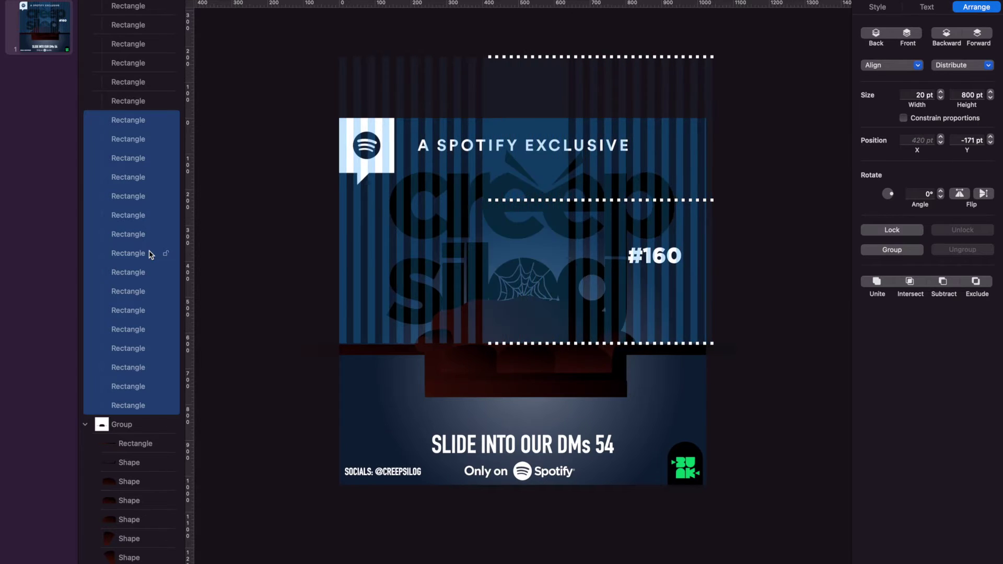
Delete the surplus stripes lying beyond the slide's right edge
{"action": "left_click", "coordinate": [775, 383]}
{"action": "left_click_drag", "start_coordinate": [717, 31], "coordinate": [793, 300]}
{"action": "key", "text": "Delete"}
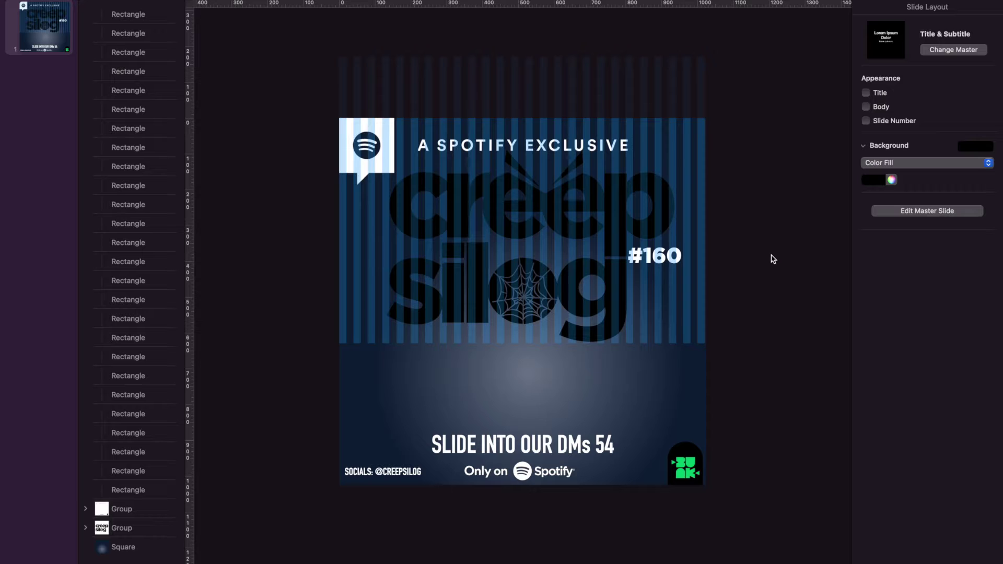
Undo the last deletion, then remove only the surplus stripes beyond the slide's right edge, keeping the sofa group
{"action": "key", "text": "super+z"}
{"action": "scroll", "coordinate": [172, 313], "scroll_direction": "down", "scroll_amount": 3}
{"action": "left_click", "coordinate": [135, 398]}
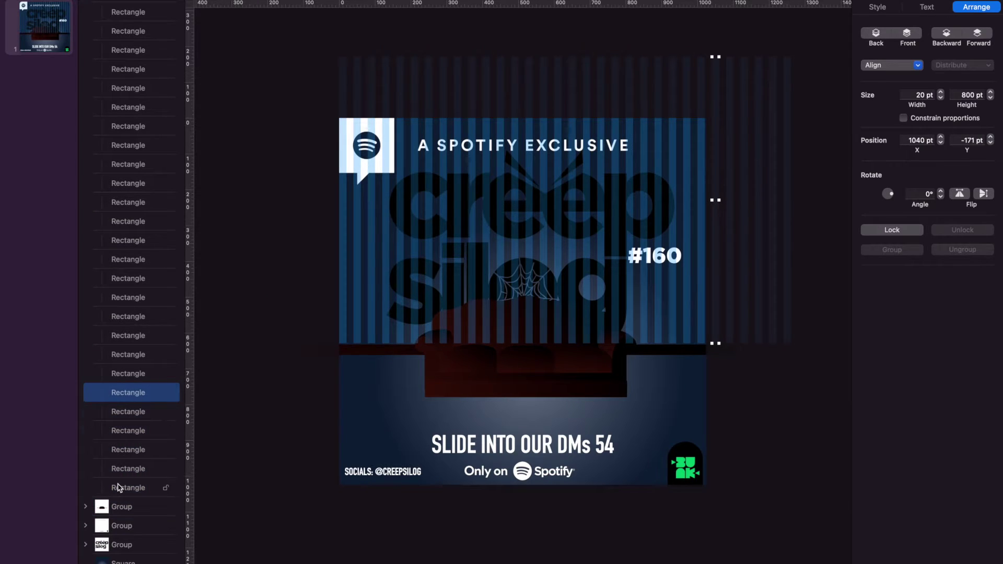
{"action": "left_click", "coordinate": [118, 484], "text": "shift"}
{"action": "key", "text": "Delete"}
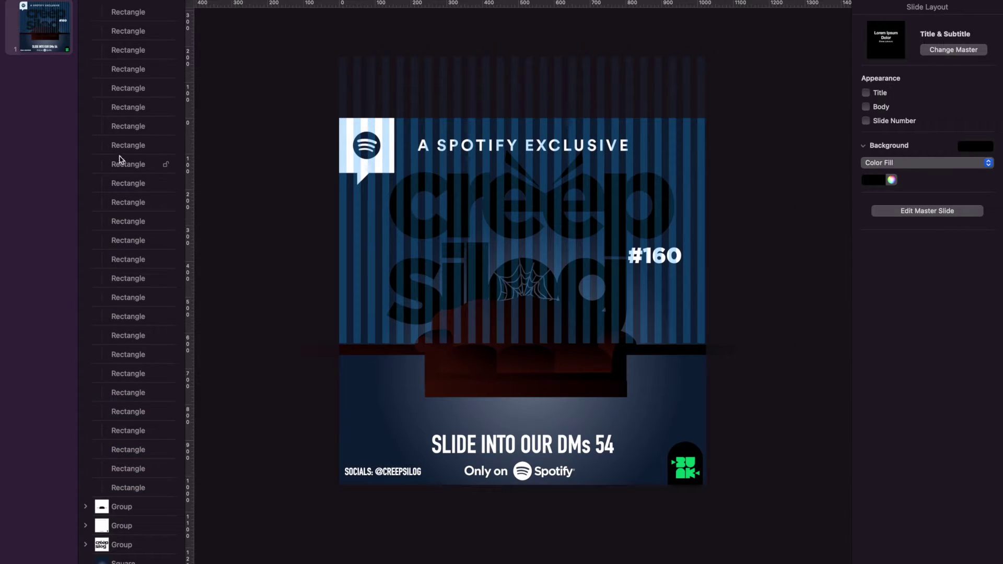
Set all remaining wallpaper stripes to 100% opacity and give them an Advanced Gradient Fill
{"action": "left_click", "coordinate": [125, 12]}
{"action": "left_click", "coordinate": [126, 487], "text": "shift"}
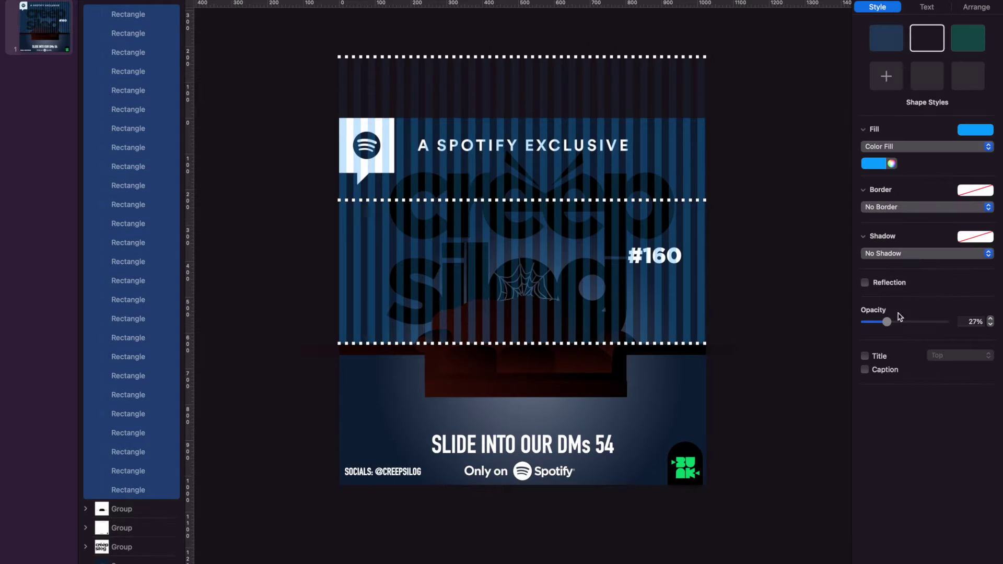
{"action": "left_click_drag", "start_coordinate": [900, 318], "coordinate": [978, 293]}
{"action": "left_click", "coordinate": [928, 147]}
{"action": "left_click", "coordinate": [918, 170]}
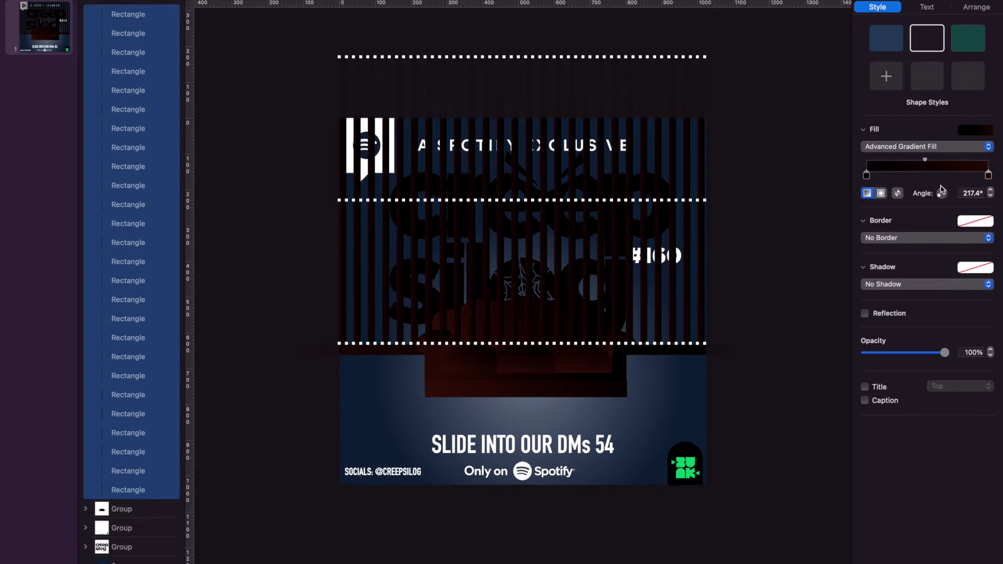
Set the stripes' gradient angle to 95.2° with a dark red middle stop fading to near-black at both ends
{"action": "left_click_drag", "start_coordinate": [938, 194], "coordinate": [938, 177]}
{"action": "double_click", "coordinate": [941, 177]}
{"action": "left_click_drag", "start_coordinate": [894, 486], "coordinate": [873, 487]}
{"action": "left_click_drag", "start_coordinate": [942, 177], "coordinate": [932, 177]}
{"action": "left_click", "coordinate": [989, 175]}
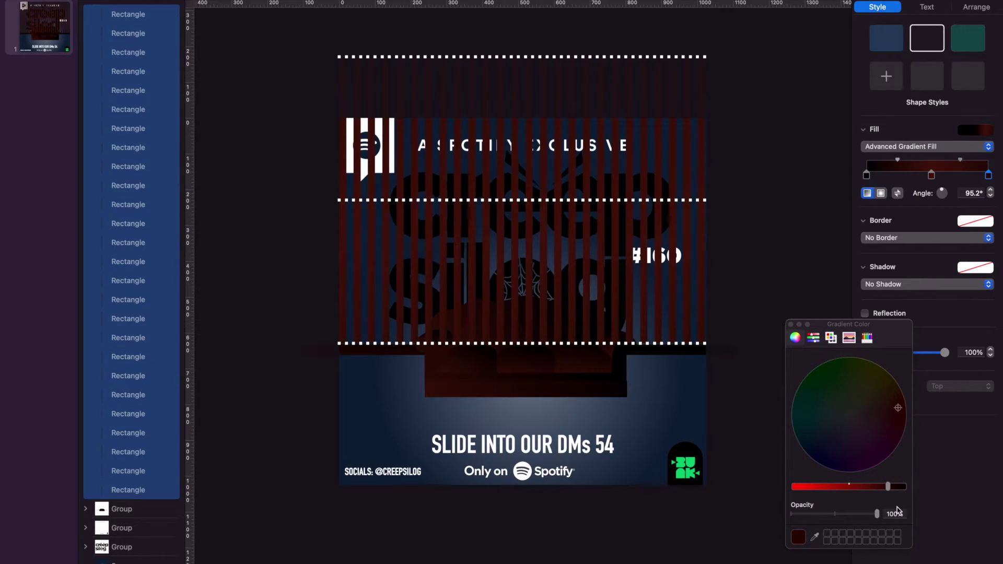
{"action": "left_click", "coordinate": [931, 176]}
{"action": "left_click_drag", "start_coordinate": [873, 487], "coordinate": [889, 488]}
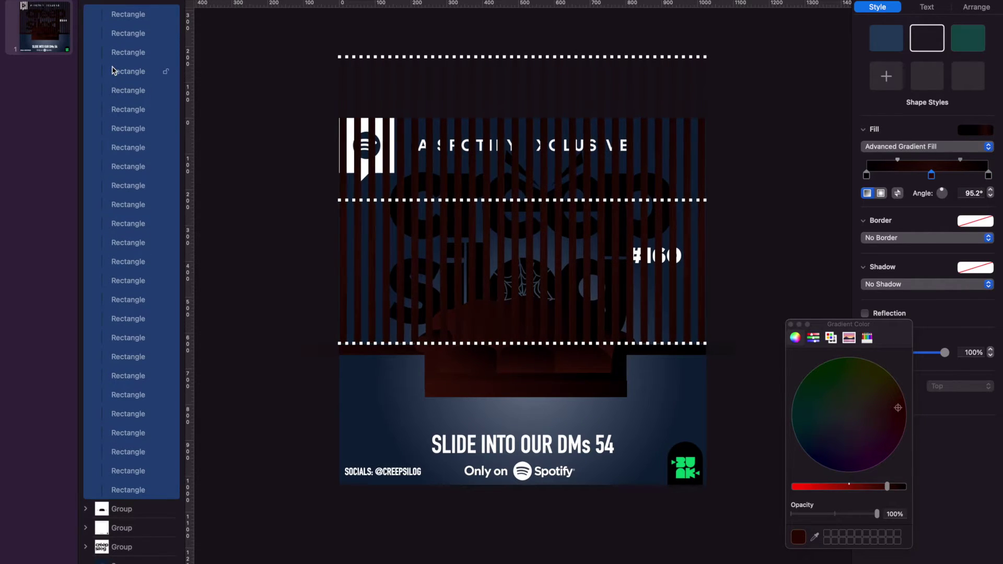
Select all the wallpaper stripes and combine them into one group
{"action": "left_click", "coordinate": [753, 207]}
{"action": "left_click", "coordinate": [135, 493]}
{"action": "scroll", "coordinate": [143, 396], "scroll_direction": "up", "scroll_amount": 2}
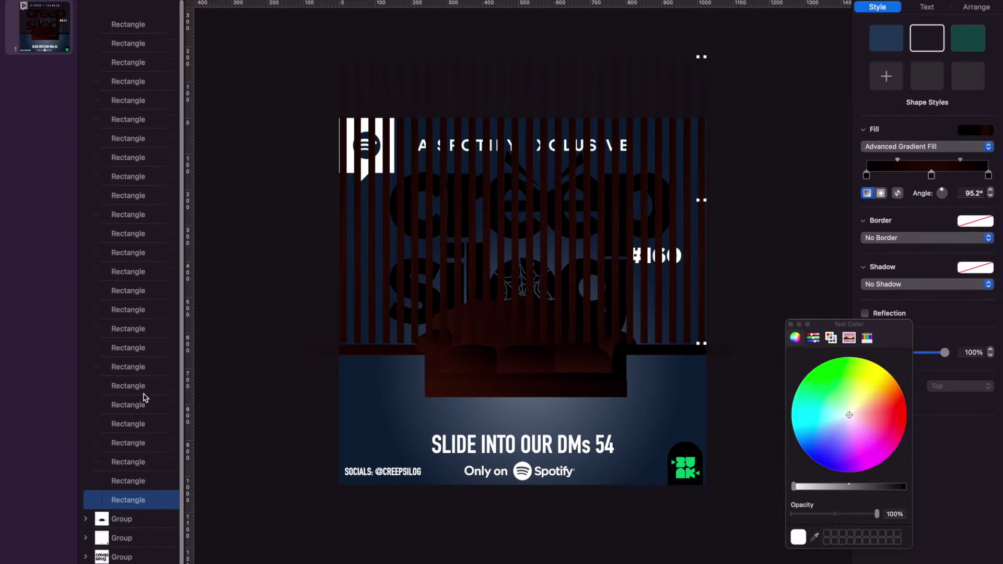
{"action": "left_click", "coordinate": [128, 14], "text": "shift"}
{"action": "left_click", "coordinate": [982, 7]}
{"action": "left_click", "coordinate": [89, 71]}
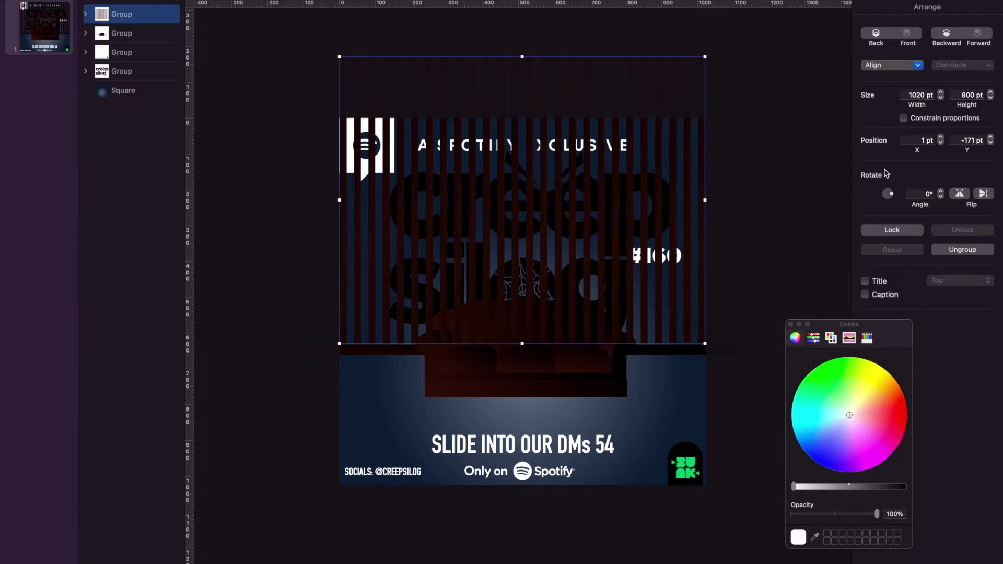
Place the stripe group beneath the sofa, text and logo groups, directly above the background square in the layer order
{"action": "key", "text": "super+z"}
{"action": "left_click", "coordinate": [85, 71]}
{"action": "left_click_drag", "start_coordinate": [105, 14], "coordinate": [106, 110]}
{"action": "left_click", "coordinate": [123, 263]}
{"action": "left_click_drag", "start_coordinate": [123, 265], "coordinate": [88, 299]}
{"action": "left_click", "coordinate": [271, 45]}
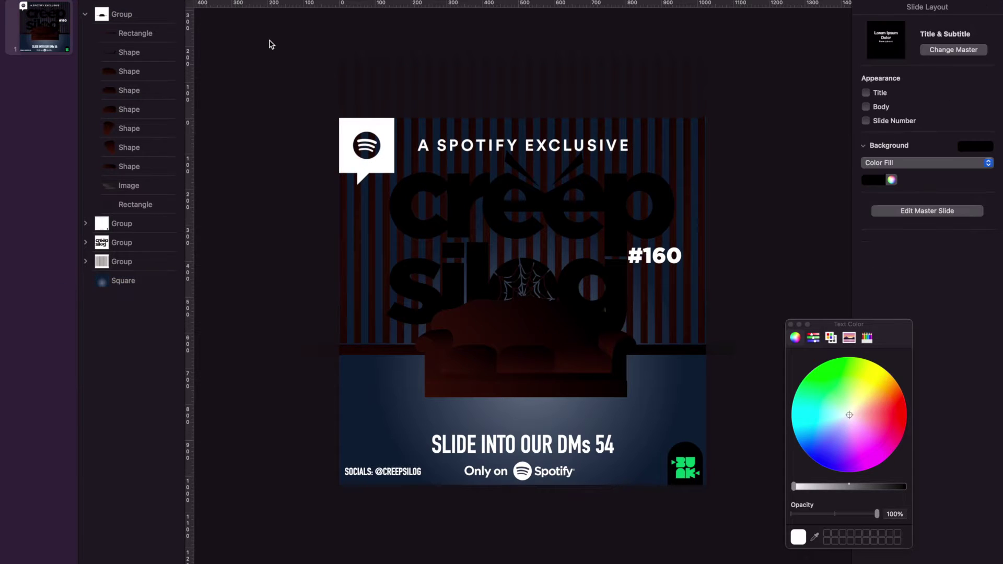
Move the background square's radial gradient centre up to the sofa's top edge and nudge the stripe group to Y -166 pt
{"action": "left_click", "coordinate": [128, 280]}
{"action": "left_click", "coordinate": [879, 6]}
{"action": "left_click_drag", "start_coordinate": [526, 365], "coordinate": [525, 307]}
{"action": "left_click_drag", "start_coordinate": [657, 455], "coordinate": [644, 445]}
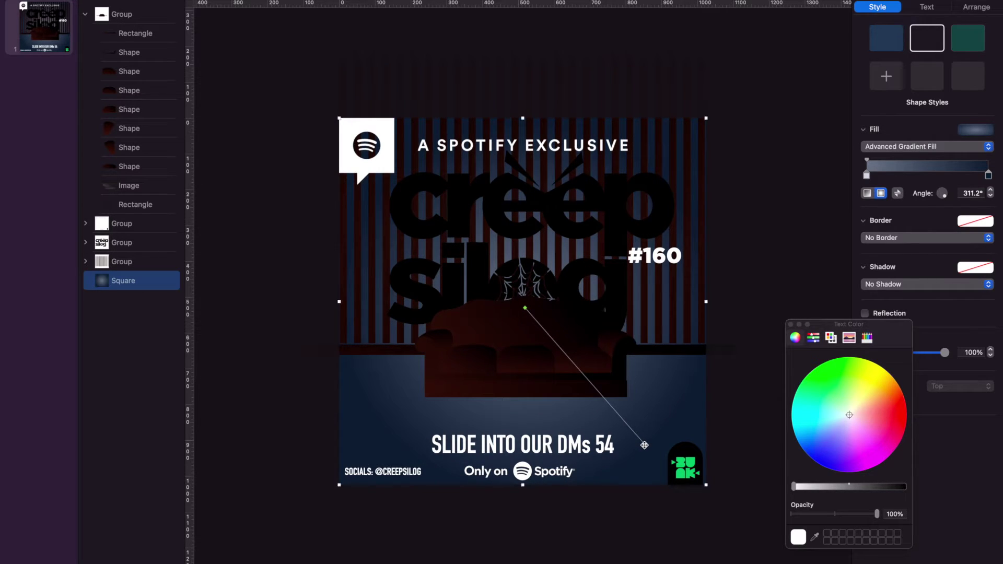
{"action": "left_click", "coordinate": [116, 256]}
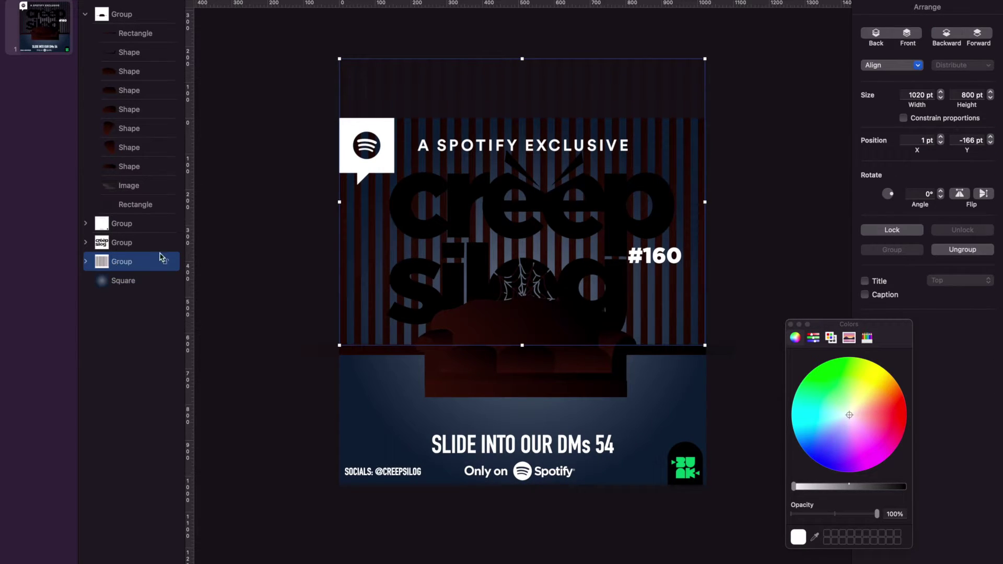
{"action": "left_click", "coordinate": [773, 231]}
Recolour both gradient stops of the background square to Asparagus
{"action": "left_click", "coordinate": [154, 281]}
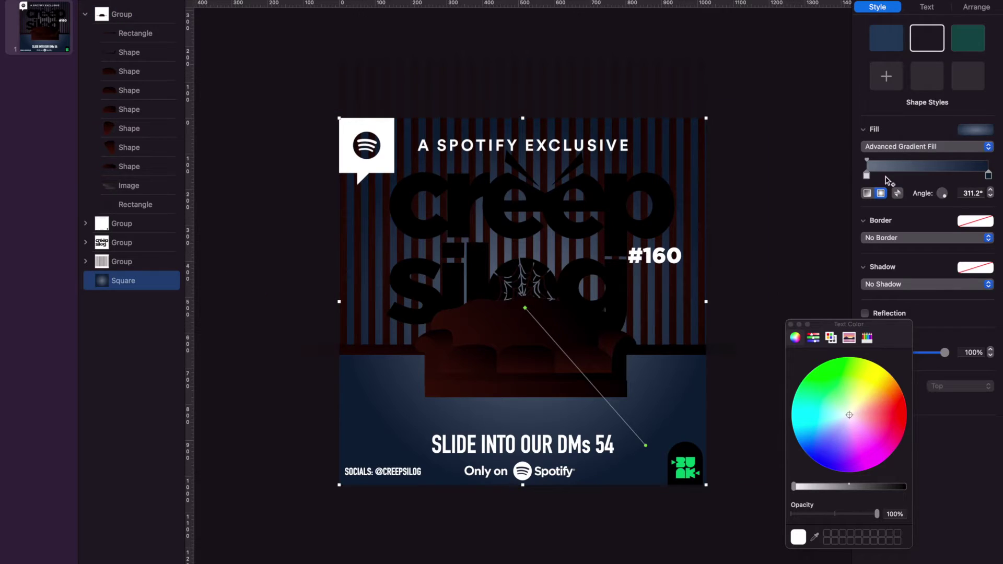
{"action": "left_click", "coordinate": [988, 176]}
{"action": "left_click", "coordinate": [867, 338]}
{"action": "left_click", "coordinate": [812, 410]}
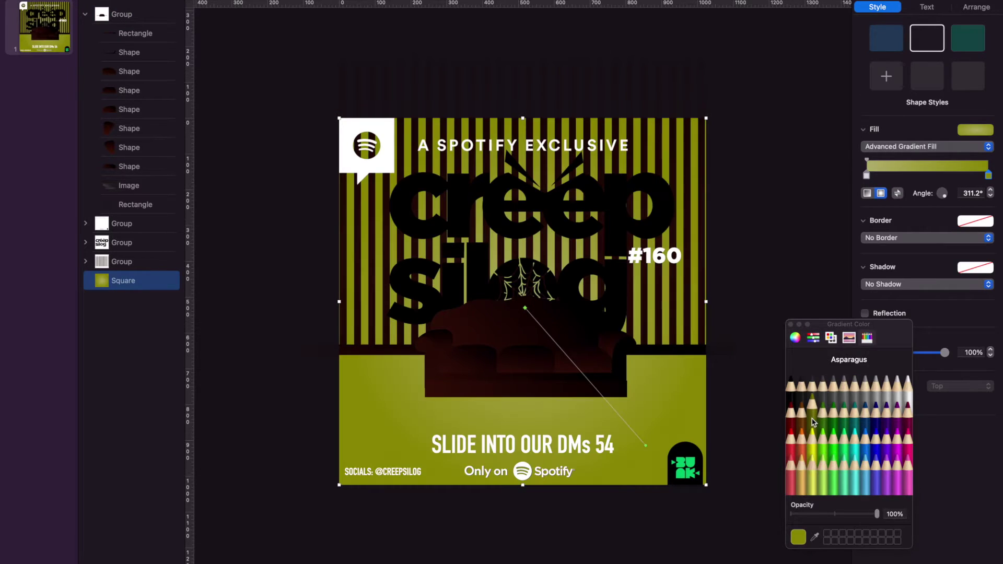
{"action": "left_click", "coordinate": [845, 396]}
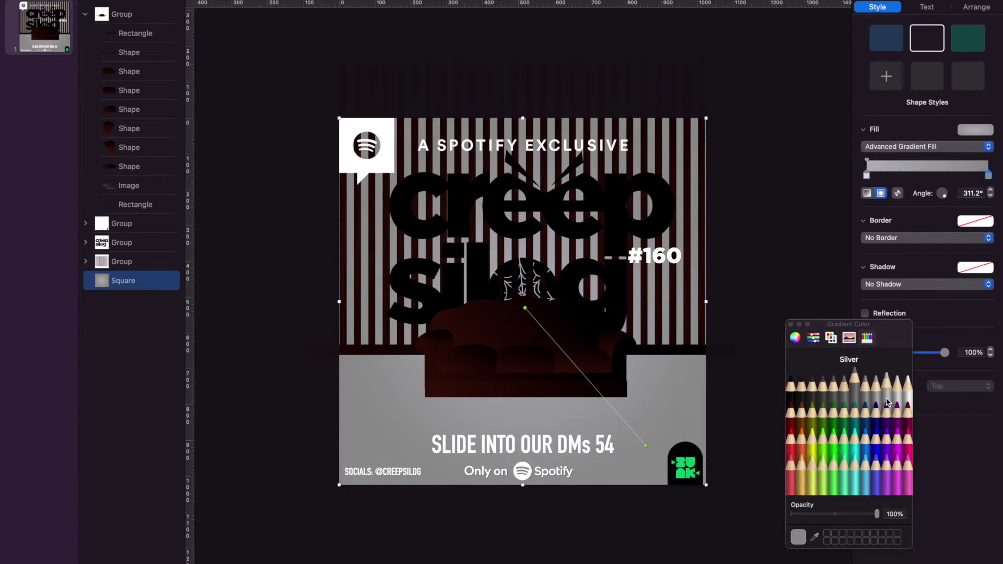
{"action": "left_click", "coordinate": [812, 407]}
{"action": "left_click", "coordinate": [866, 176]}
{"action": "left_click", "coordinate": [808, 417]}
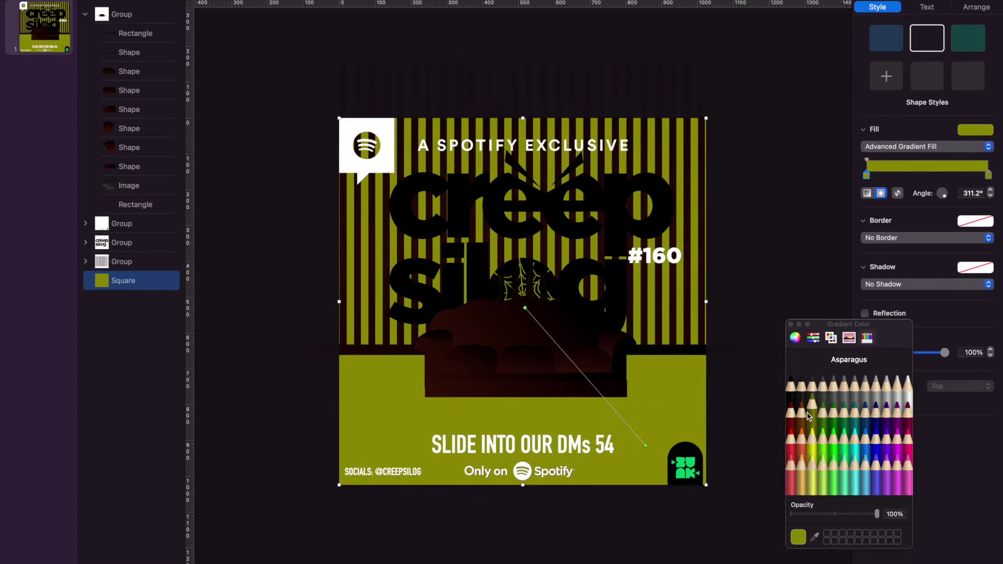
Darken the background's inner gradient stop to deep olive and its outer stop to black
{"action": "left_click", "coordinate": [794, 338]}
{"action": "left_click_drag", "start_coordinate": [841, 487], "coordinate": [903, 488]}
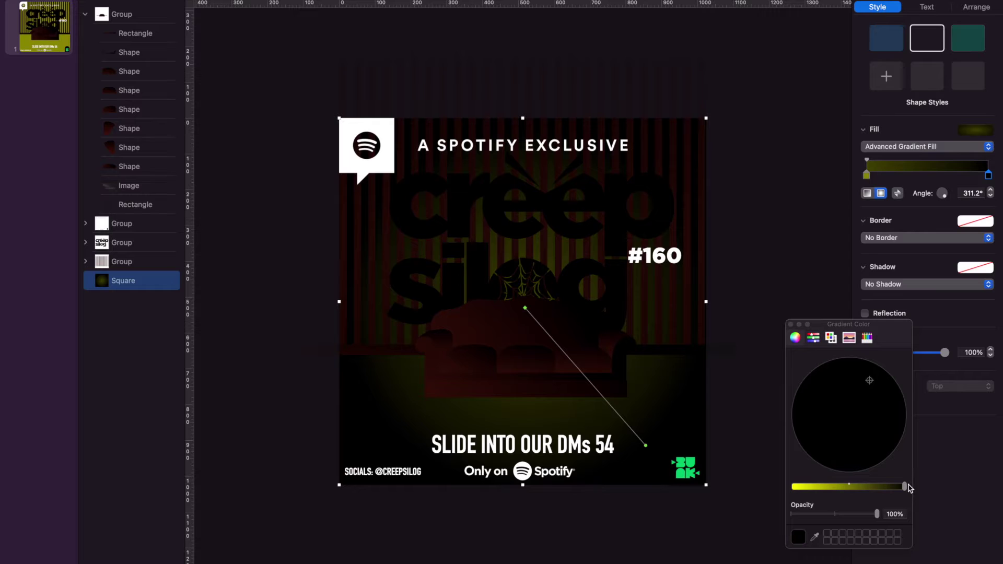
{"action": "left_click", "coordinate": [765, 74]}
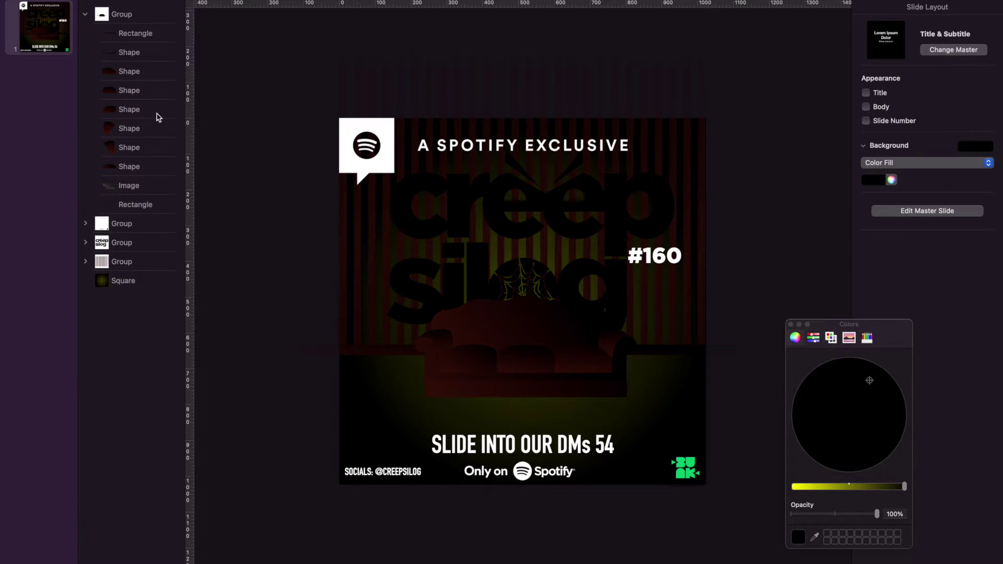
Reduce the opacity of all the stripes in the wallpaper group to 28%
{"action": "left_click", "coordinate": [86, 261]}
{"action": "left_click", "coordinate": [135, 282]}
{"action": "left_click", "coordinate": [130, 545], "text": "shift"}
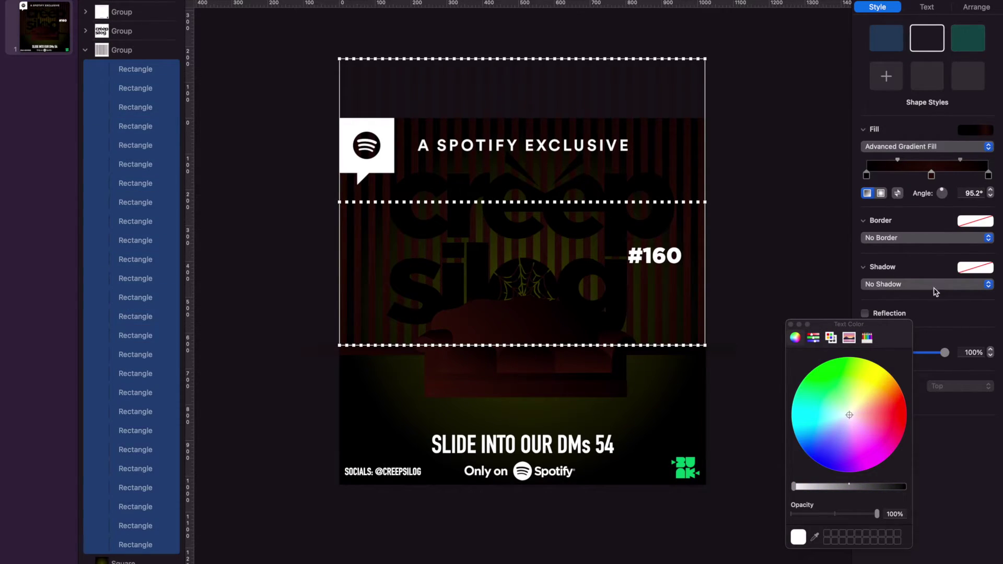
{"action": "left_click_drag", "start_coordinate": [944, 352], "coordinate": [889, 363]}
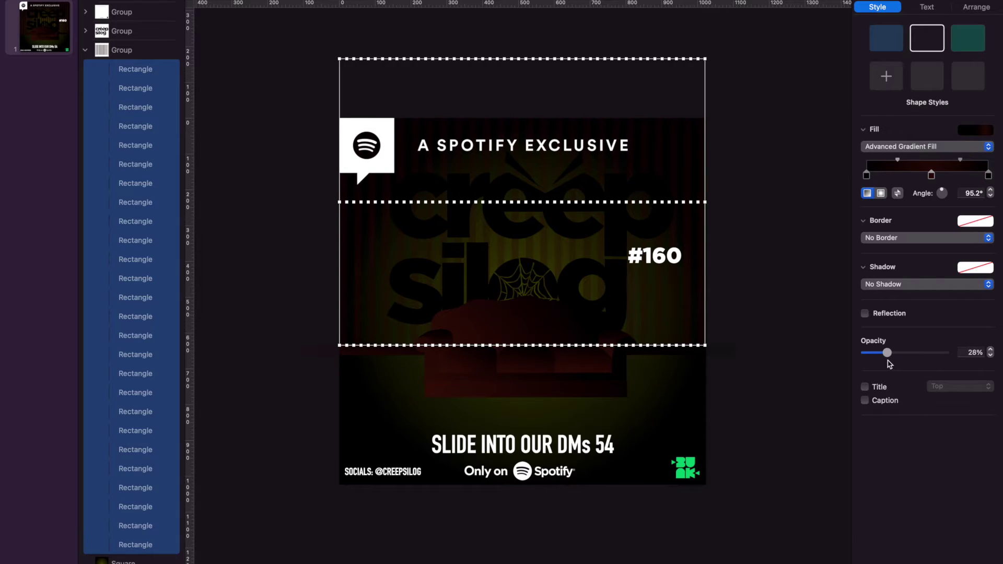
{"action": "left_click", "coordinate": [818, 170]}
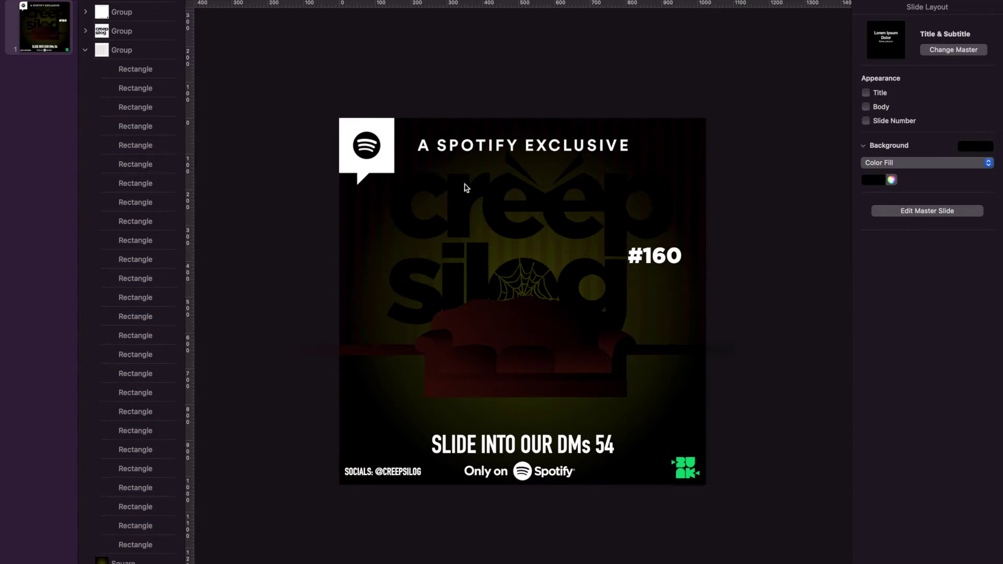
Raise the background gradient's centre to the spider web and extend its outer end toward the slide's lower-right corner
{"action": "left_click", "coordinate": [86, 54]}
{"action": "left_click", "coordinate": [549, 311]}
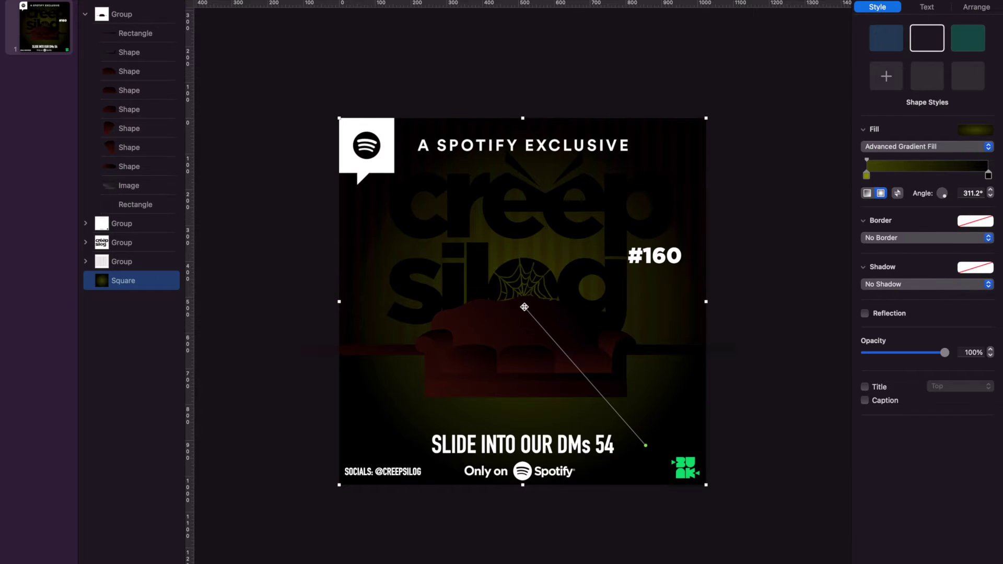
{"action": "left_click_drag", "start_coordinate": [525, 307], "coordinate": [525, 281]}
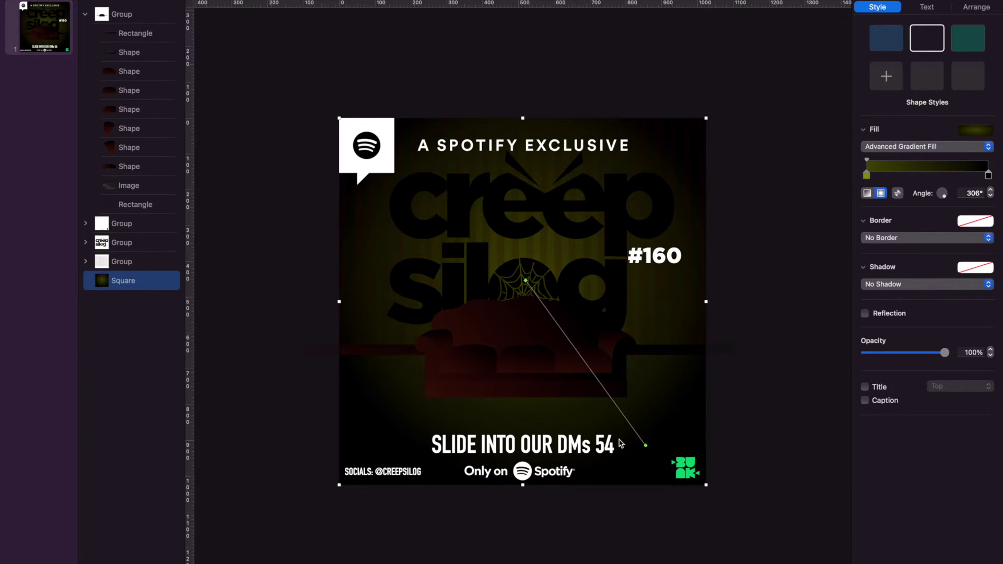
{"action": "left_click_drag", "start_coordinate": [646, 446], "coordinate": [661, 458]}
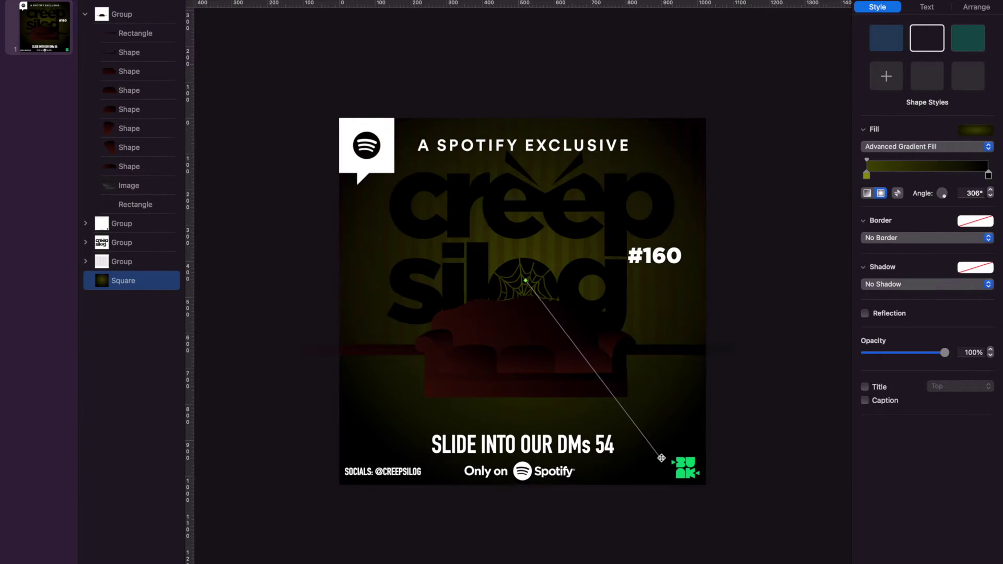
{"action": "left_click", "coordinate": [643, 60]}
{"action": "left_click", "coordinate": [780, 97]}
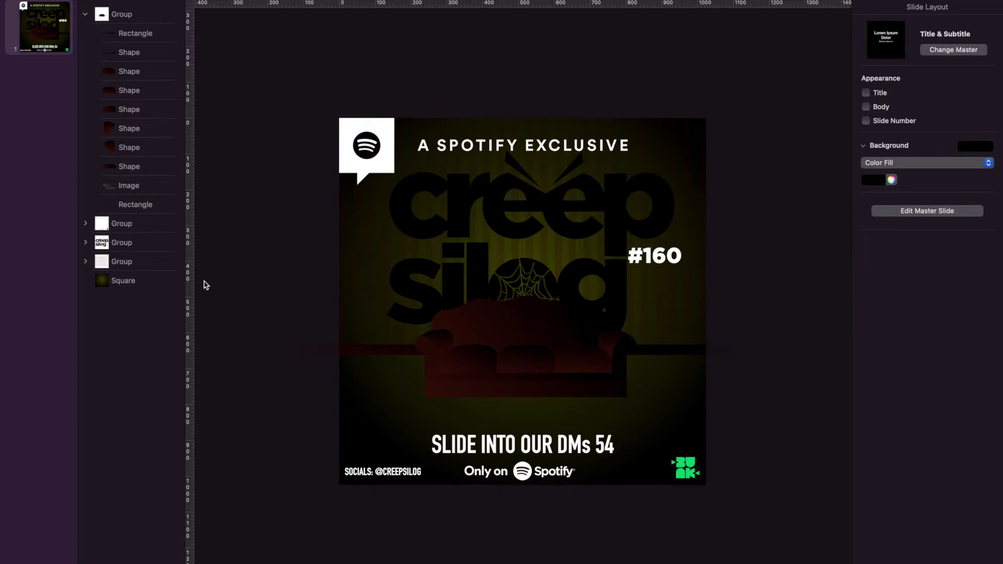
Change the #160 episode number's text colour to black
{"action": "left_click", "coordinate": [85, 223]}
{"action": "left_click", "coordinate": [130, 299]}
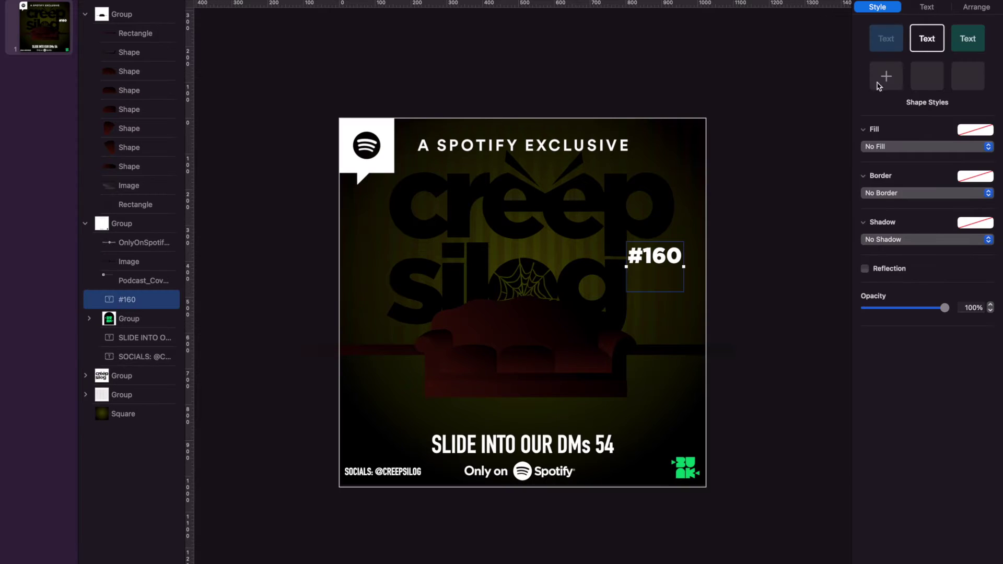
{"action": "left_click", "coordinate": [927, 7]}
{"action": "left_click", "coordinate": [977, 192]}
{"action": "left_click", "coordinate": [955, 266]}
{"action": "left_click", "coordinate": [711, 52]}
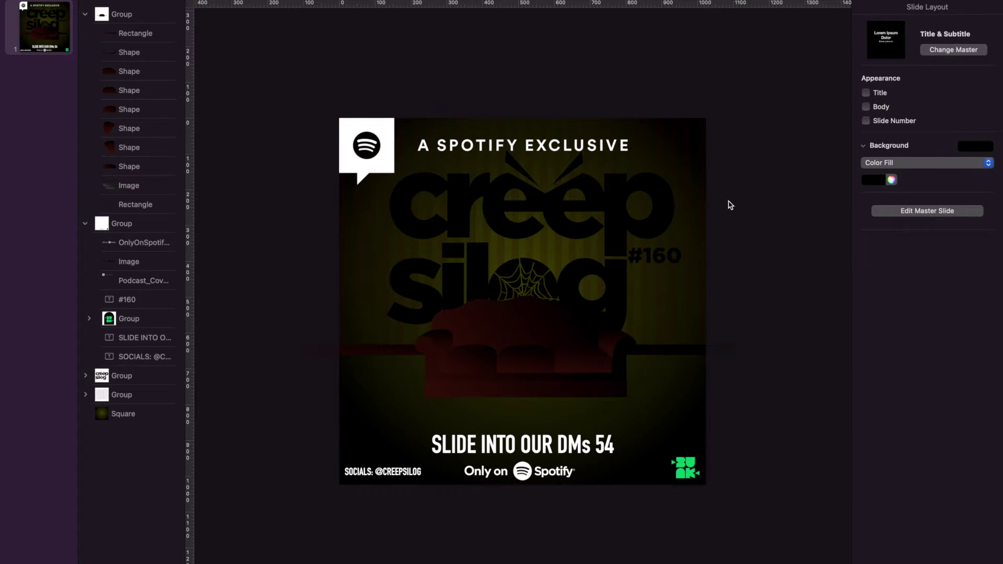
Recolour the background gradient's inner stop to a muted blue-grey
{"action": "left_click", "coordinate": [114, 414]}
{"action": "left_click", "coordinate": [882, 7]}
{"action": "left_click", "coordinate": [866, 177]}
{"action": "left_click_drag", "start_coordinate": [865, 378], "coordinate": [841, 421]}
{"action": "left_click", "coordinate": [838, 418]}
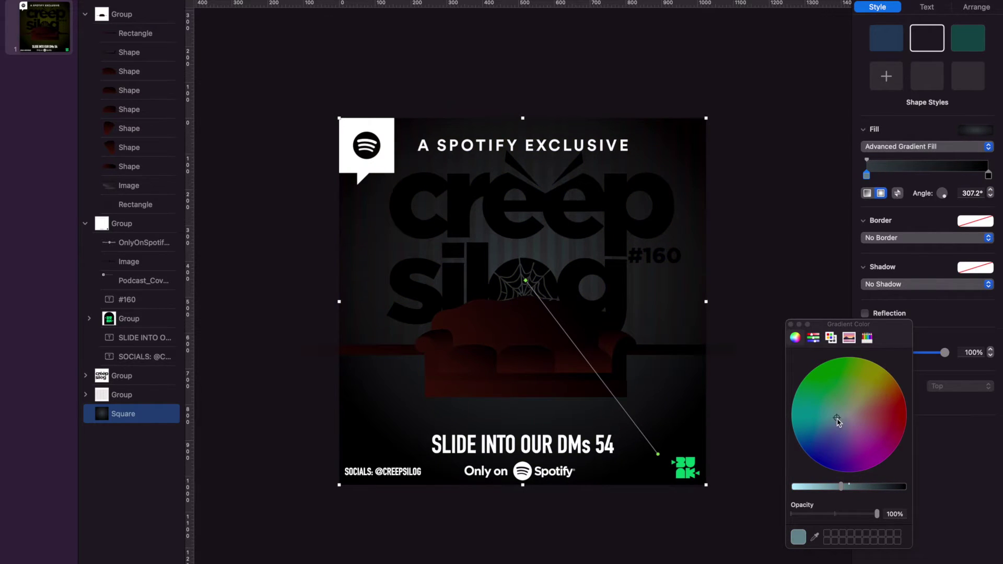
{"action": "left_click", "coordinate": [722, 108]}
{"action": "left_click", "coordinate": [790, 325]}
Widen the sofa back's gradient, shift its dark red stop inward and set the end stop to black
{"action": "left_click", "coordinate": [131, 166]}
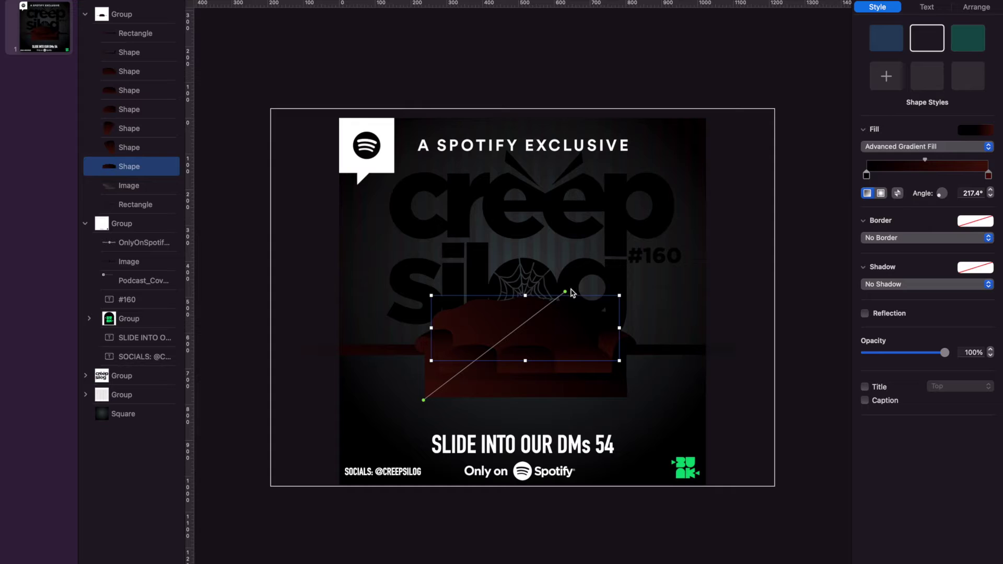
{"action": "left_click_drag", "start_coordinate": [566, 292], "coordinate": [631, 296]}
{"action": "left_click_drag", "start_coordinate": [988, 175], "coordinate": [943, 175]}
{"action": "left_click", "coordinate": [988, 175]}
{"action": "left_click_drag", "start_coordinate": [874, 487], "coordinate": [907, 486]}
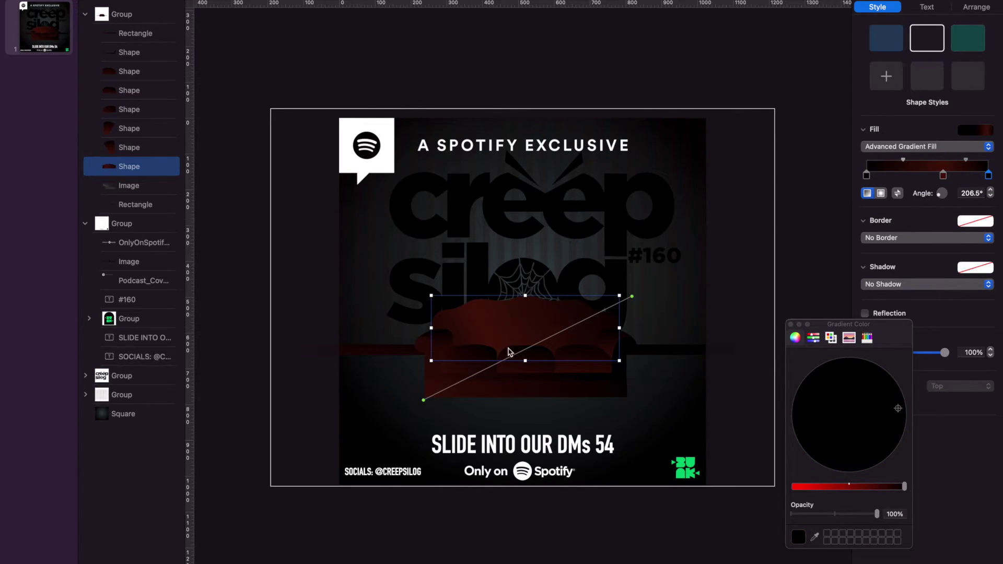
Reposition both ends of the sofa back's gradient to run diagonally across it at 209.4°
{"action": "left_click_drag", "start_coordinate": [423, 400], "coordinate": [420, 360]}
{"action": "left_click_drag", "start_coordinate": [632, 297], "coordinate": [607, 289]}
{"action": "left_click_drag", "start_coordinate": [420, 360], "coordinate": [275, 498]}
{"action": "left_click_drag", "start_coordinate": [607, 289], "coordinate": [644, 283]}
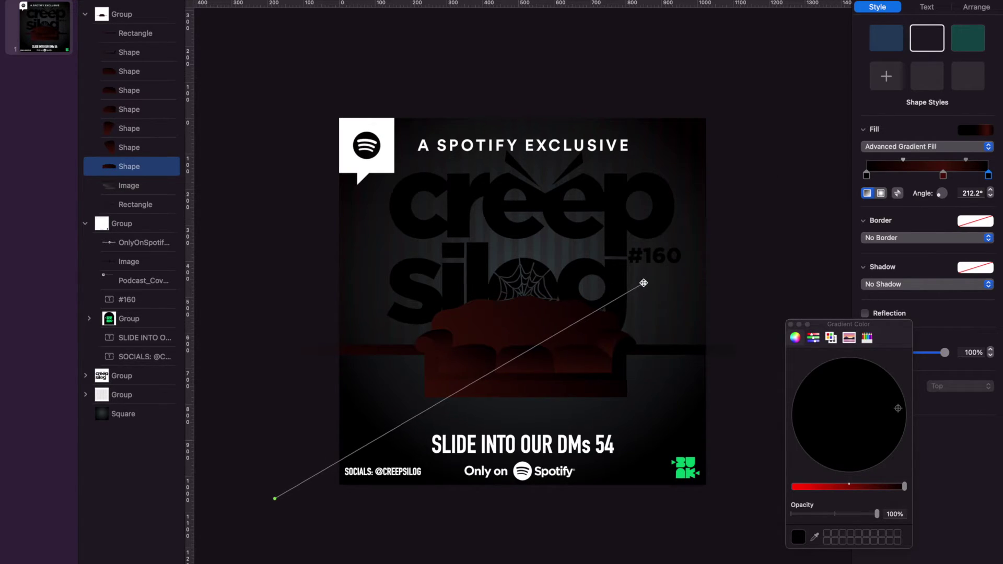
{"action": "left_click_drag", "start_coordinate": [274, 498], "coordinate": [453, 390]}
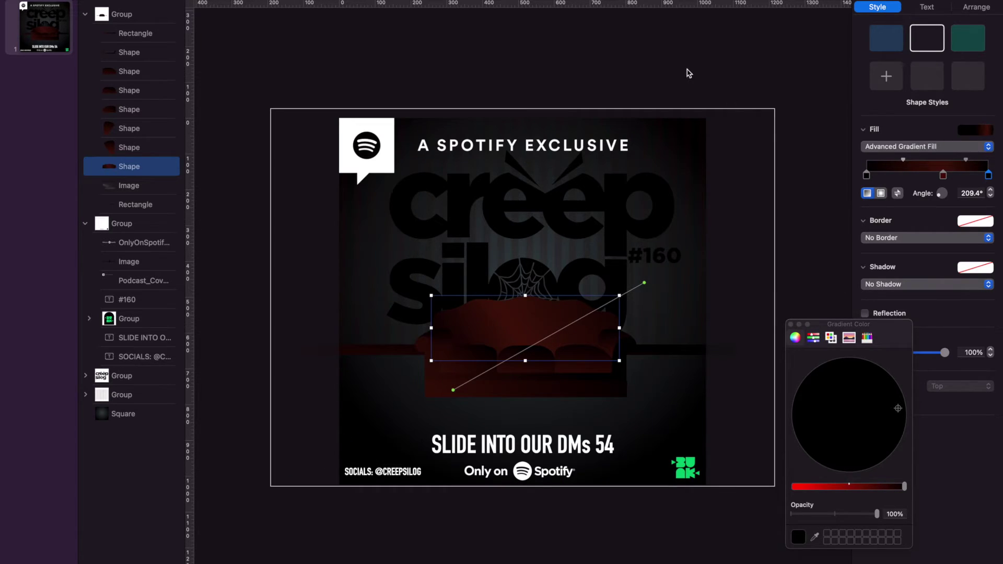
{"action": "left_click", "coordinate": [689, 73]}
Duplicate the sofa back shape and flip the copy horizontally
{"action": "left_click", "coordinate": [126, 166]}
{"action": "key", "text": "super+d"}
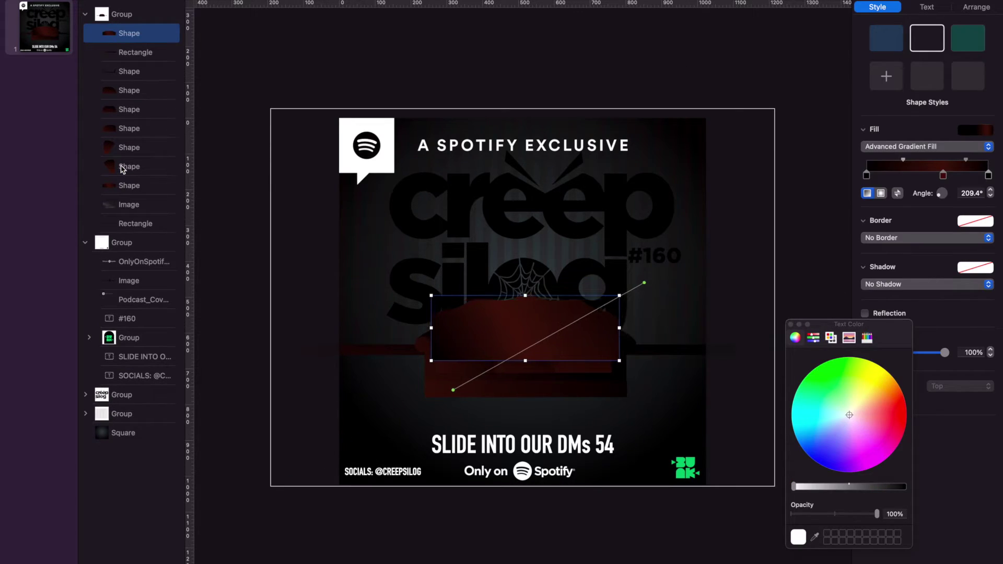
{"action": "left_click", "coordinate": [791, 325]}
{"action": "left_click", "coordinate": [976, 7]}
{"action": "left_click", "coordinate": [963, 192]}
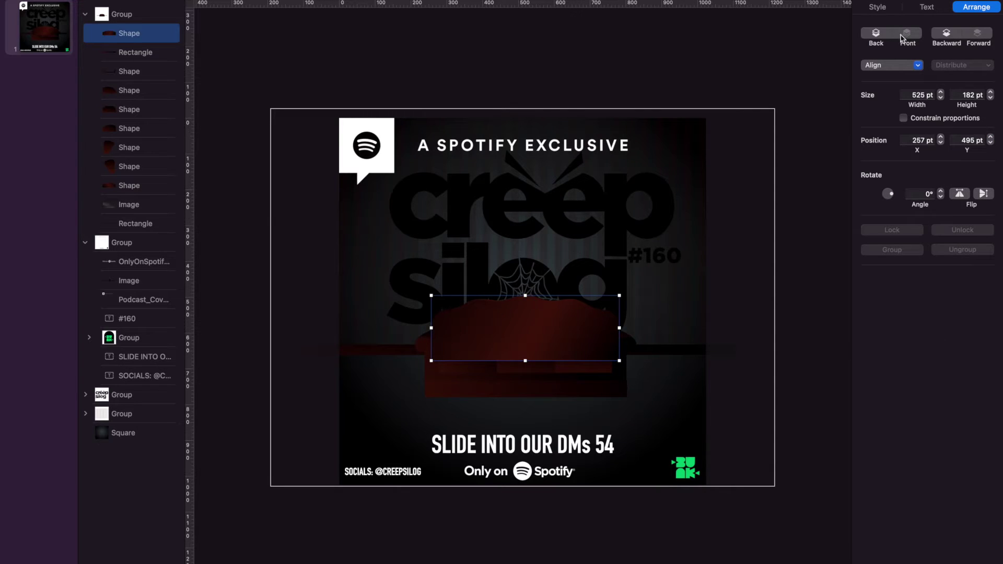
Set the flipped copy to 44% opacity with a shortened diagonal gradient, and place it directly above the original sofa back
{"action": "left_click", "coordinate": [878, 6]}
{"action": "left_click_drag", "start_coordinate": [944, 352], "coordinate": [899, 354]}
{"action": "left_click_drag", "start_coordinate": [407, 283], "coordinate": [464, 309]}
{"action": "left_click_drag", "start_coordinate": [597, 390], "coordinate": [602, 386]}
{"action": "left_click_drag", "start_coordinate": [128, 34], "coordinate": [131, 178]}
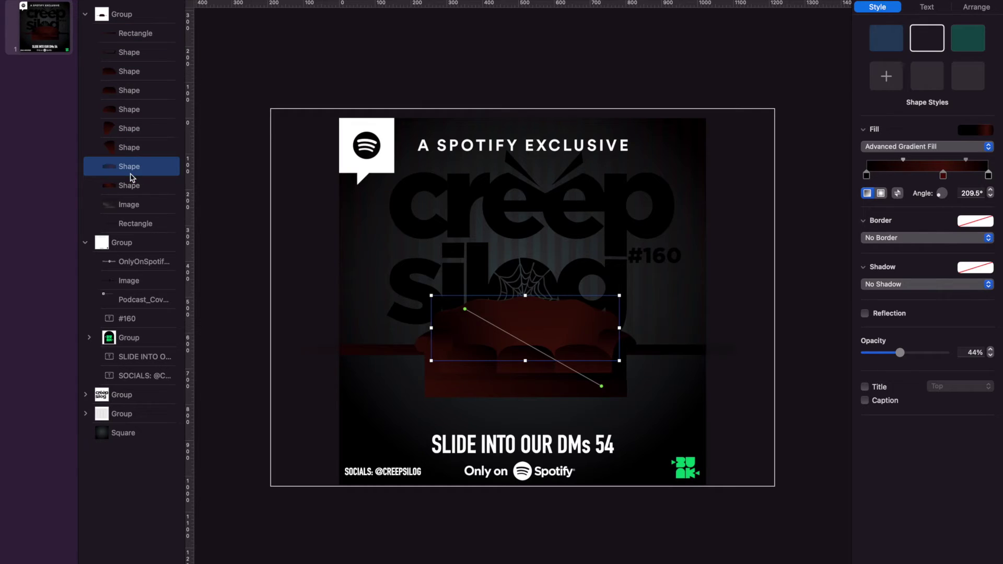
Lower the flipped copy's opacity to 20% and reposition its gradient to an angle of 223.6°
{"action": "left_click_drag", "start_coordinate": [465, 307], "coordinate": [444, 338]}
{"action": "mouse_move", "coordinate": [900, 353]}
{"action": "left_mouse_down"}
{"action": "mouse_move", "coordinate": [857, 364]}
{"action": "mouse_move", "coordinate": [882, 356]}
{"action": "left_mouse_up"}
{"action": "left_click_drag", "start_coordinate": [602, 387], "coordinate": [579, 324]}
{"action": "left_click_drag", "start_coordinate": [444, 338], "coordinate": [495, 246]}
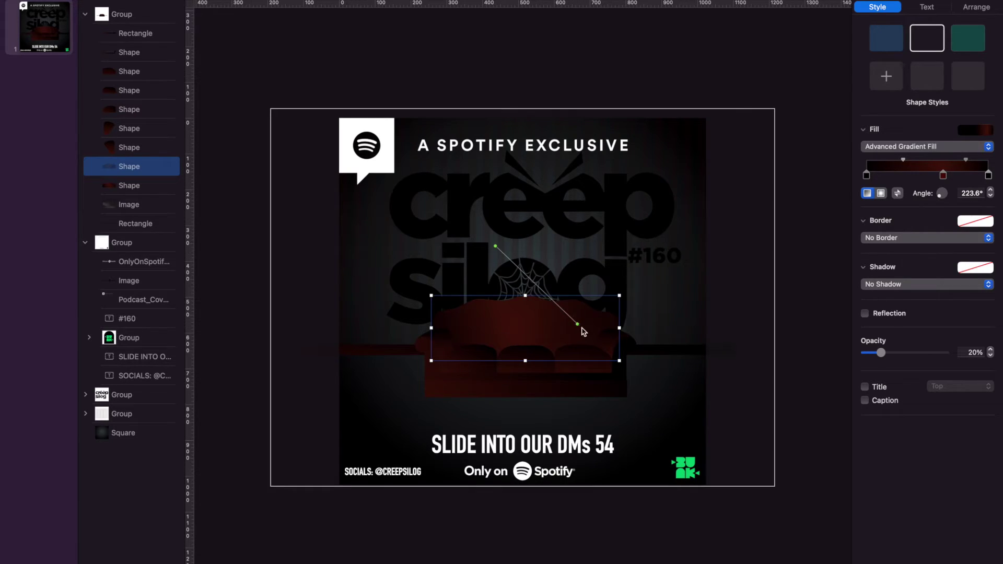
Remove the end black stop from the flipped sofa-back overlay's gradient, extend the dark red stop to the end, and steepen the gradient's direction
{"action": "left_click_drag", "start_coordinate": [579, 324], "coordinate": [489, 363]}
{"action": "left_click_drag", "start_coordinate": [495, 245], "coordinate": [505, 282]}
{"action": "left_click_drag", "start_coordinate": [1000, 305], "coordinate": [960, 439]}
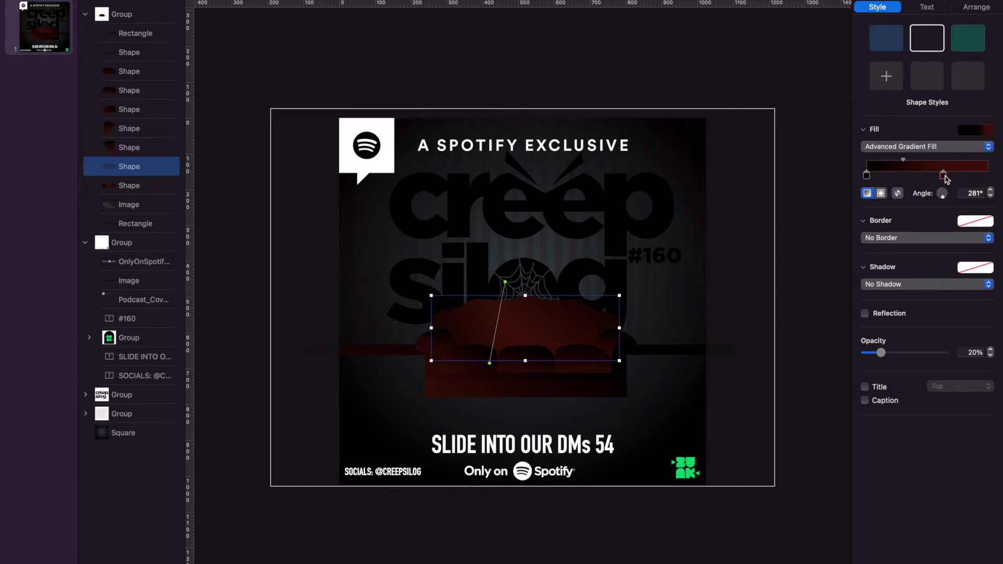
{"action": "left_click_drag", "start_coordinate": [947, 177], "coordinate": [993, 175]}
{"action": "left_click_drag", "start_coordinate": [505, 281], "coordinate": [512, 320]}
{"action": "left_click_drag", "start_coordinate": [489, 363], "coordinate": [466, 393]}
Make the sofa-back overlay's gradient radial, centring it left of the sofa's middle and stretching it diagonally beyond the artwork's lower-right corner
{"action": "left_click", "coordinate": [880, 194]}
{"action": "left_click_drag", "start_coordinate": [525, 328], "coordinate": [574, 328]}
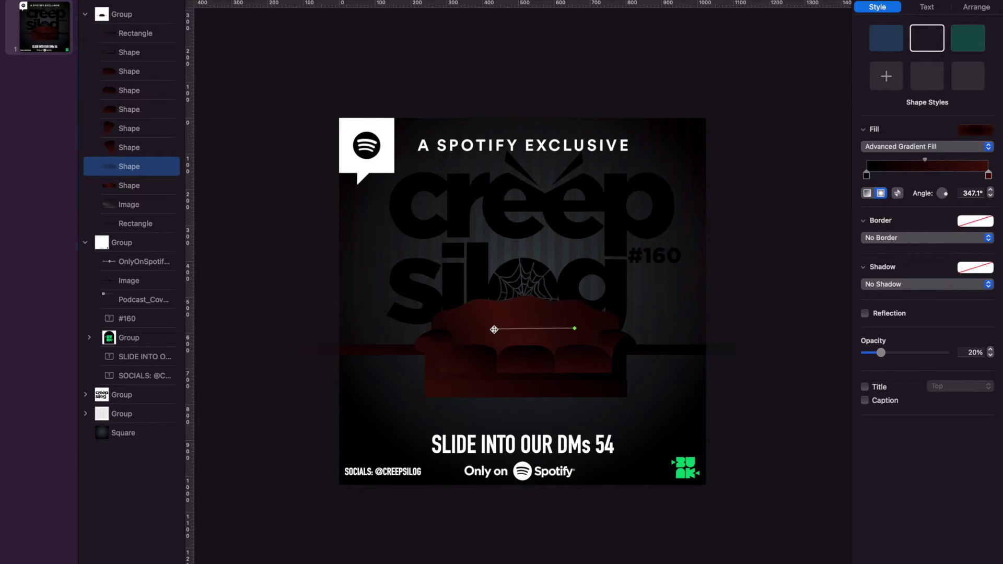
{"action": "left_click", "coordinate": [977, 7]}
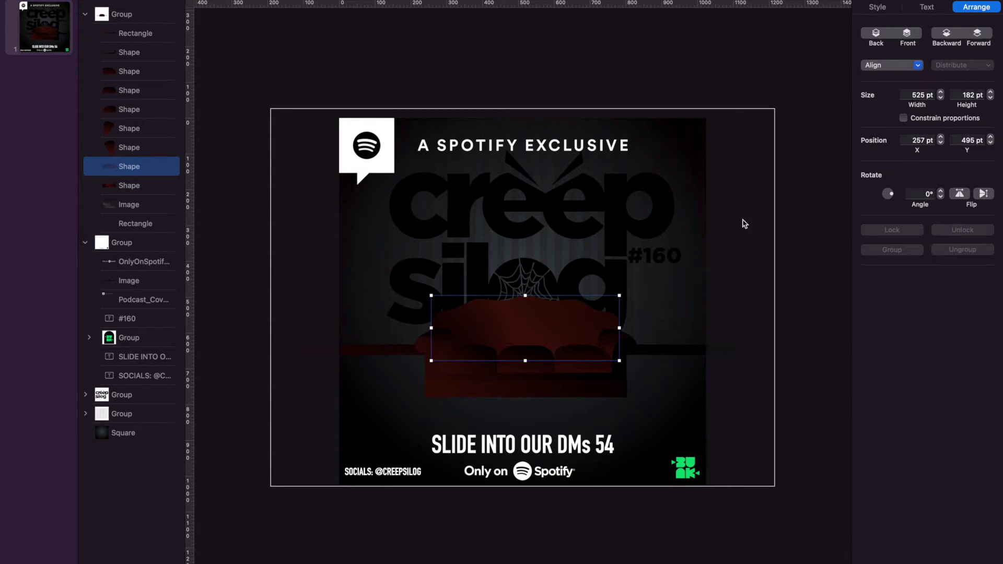
{"action": "left_click", "coordinate": [877, 7]}
{"action": "left_click_drag", "start_coordinate": [477, 327], "coordinate": [498, 330]}
{"action": "left_click_drag", "start_coordinate": [556, 328], "coordinate": [828, 504]}
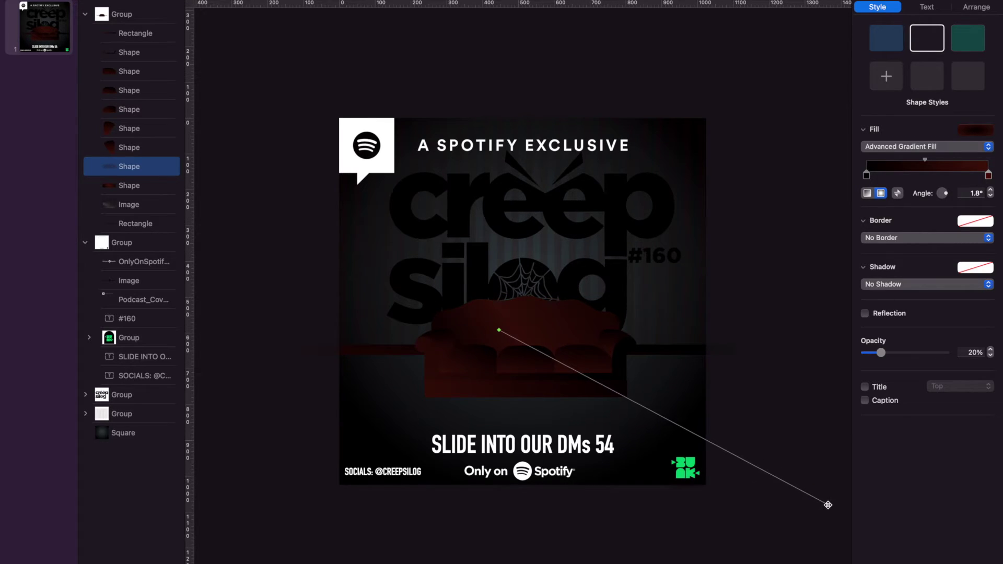
{"action": "left_click", "coordinate": [817, 299]}
Set the end gradient stop of the sofa's base rectangle to black and stretch its gradient to an angle of 204.9°
{"action": "left_click", "coordinate": [144, 183]}
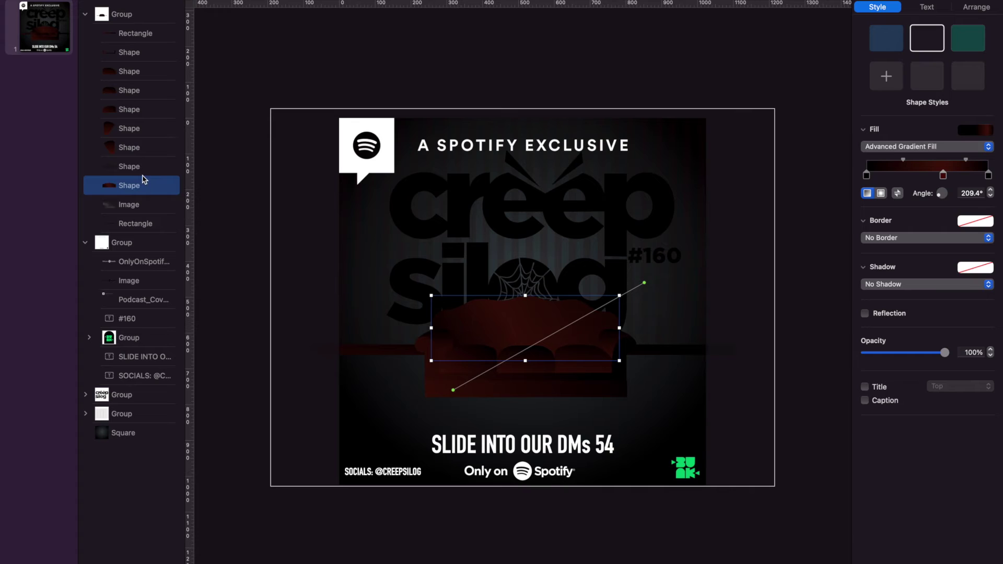
{"action": "left_click", "coordinate": [136, 33]}
{"action": "double_click", "coordinate": [988, 175]}
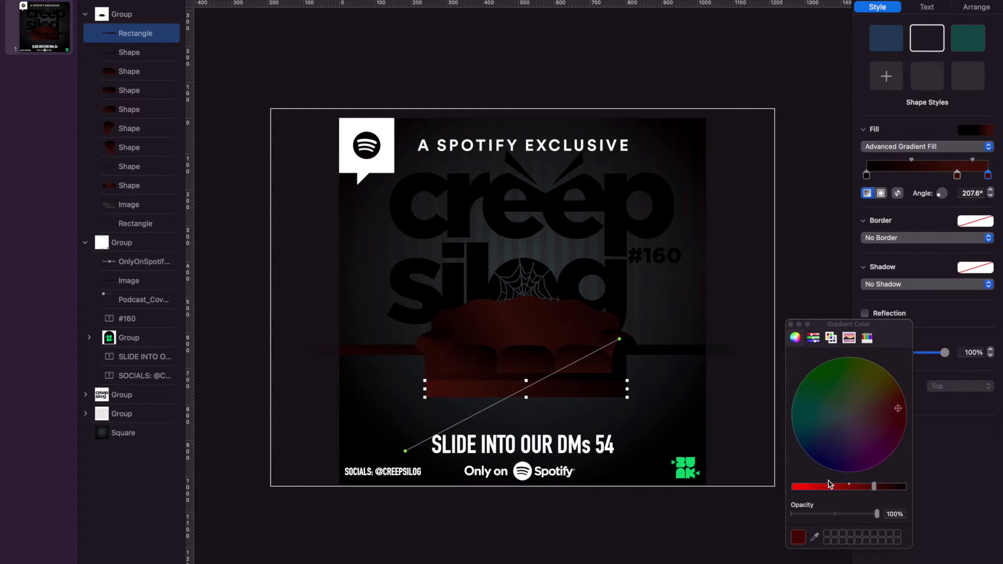
{"action": "left_click_drag", "start_coordinate": [406, 452], "coordinate": [410, 417]}
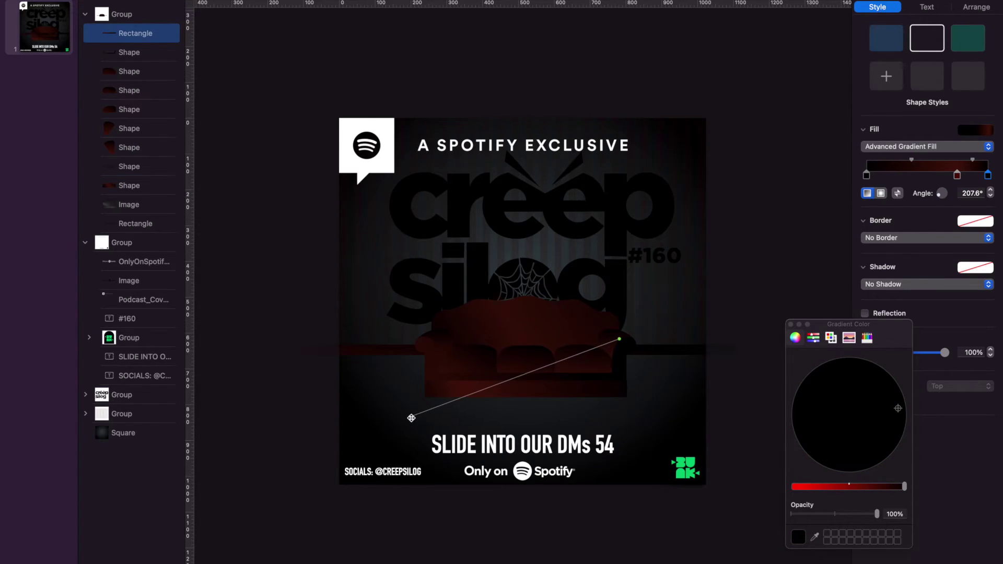
{"action": "left_click_drag", "start_coordinate": [620, 339], "coordinate": [637, 366]}
{"action": "left_click_drag", "start_coordinate": [410, 417], "coordinate": [284, 528]}
{"action": "left_click", "coordinate": [706, 91]}
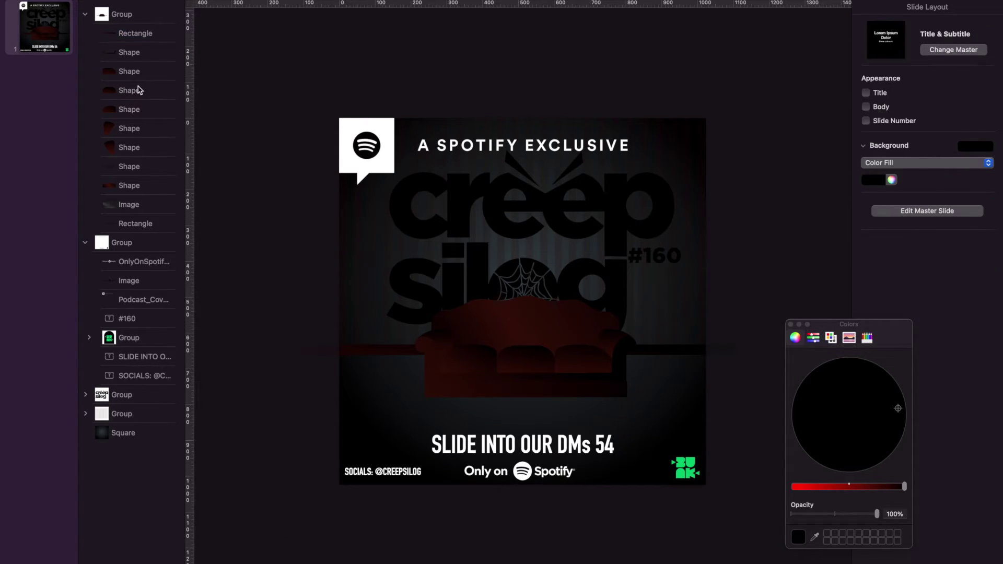
Insert a circle over the lower-right part of the sofa and give it an advanced gradient fill
{"action": "left_click", "coordinate": [532, 1]}
{"action": "left_click", "coordinate": [620, 71]}
{"action": "left_click_drag", "start_coordinate": [544, 322], "coordinate": [742, 439]}
{"action": "left_click", "coordinate": [898, 147]}
{"action": "left_click", "coordinate": [898, 170]}
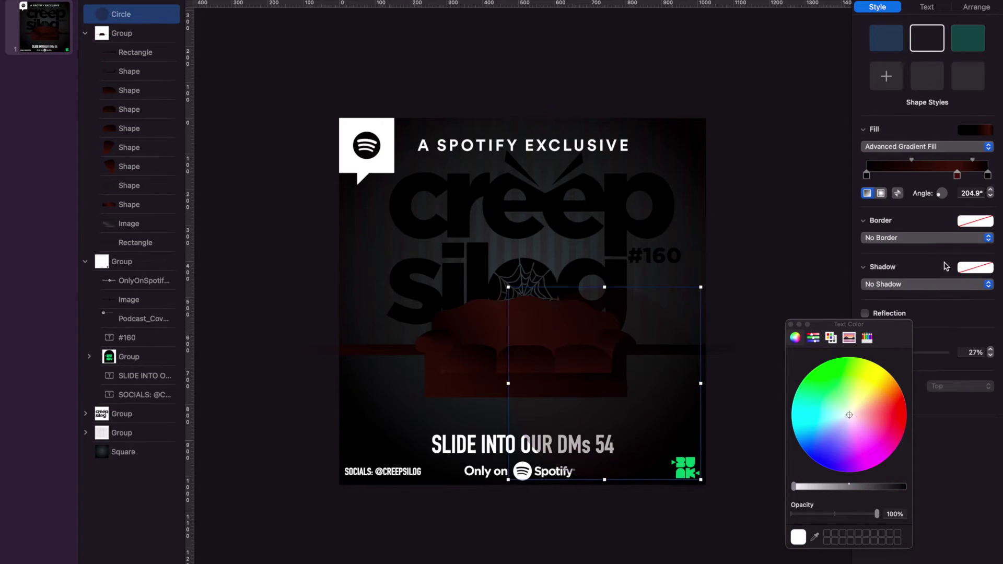
Reduce the circle's gradient to two stops, running from black to black at 0% opacity
{"action": "left_click_drag", "start_coordinate": [987, 175], "coordinate": [956, 558]}
{"action": "left_click_drag", "start_coordinate": [956, 176], "coordinate": [988, 175]}
{"action": "left_click", "coordinate": [988, 176]}
{"action": "left_click", "coordinate": [907, 486]}
{"action": "left_click_drag", "start_coordinate": [876, 514], "coordinate": [793, 514]}
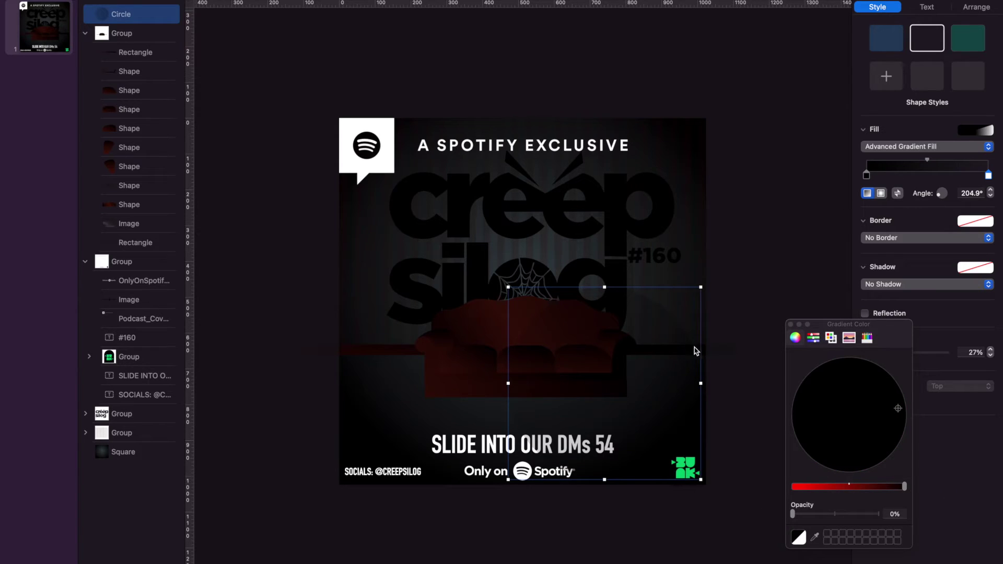
{"action": "left_click", "coordinate": [790, 324]}
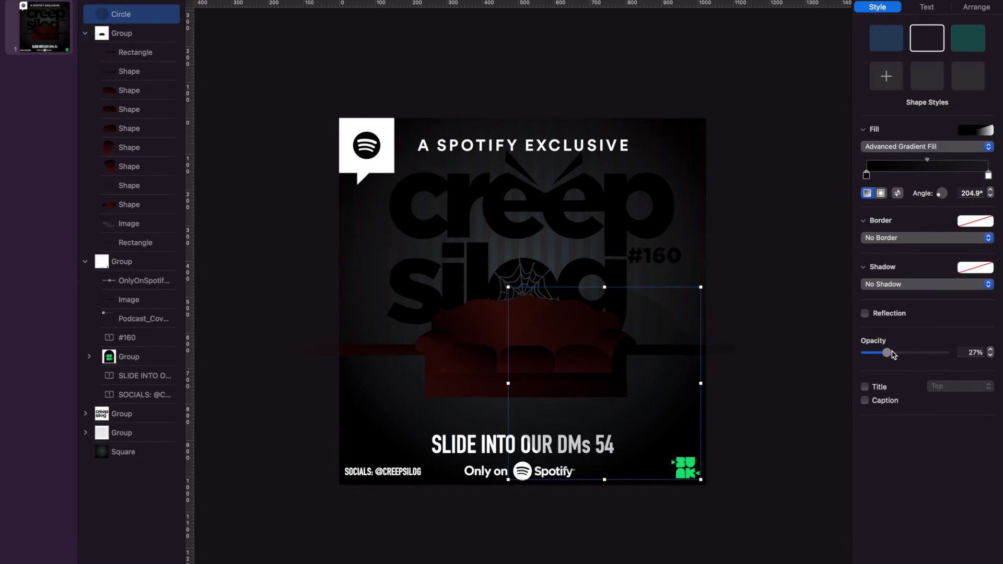
Set the circle to 100% opacity with a radial gradient and move it over the middle of the sofa
{"action": "left_click_drag", "start_coordinate": [883, 353], "coordinate": [944, 352]}
{"action": "left_click", "coordinate": [881, 193]}
{"action": "left_click_drag", "start_coordinate": [699, 480], "coordinate": [536, 350]}
{"action": "left_click", "coordinate": [809, 150]}
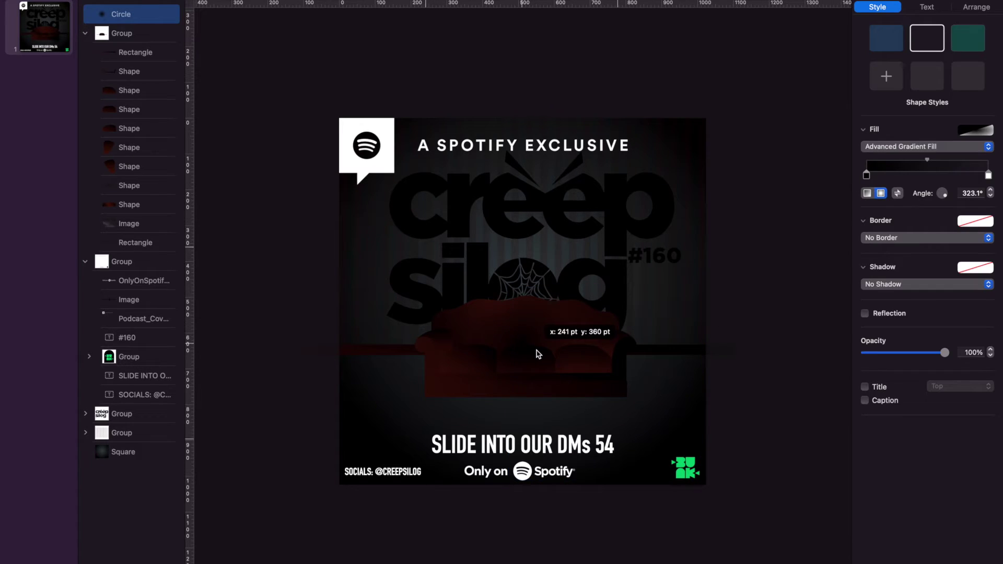
Move the circle's layer into the sofa group beneath the upper cushion shapes and extend its radial gradient to an angle of 332.2°
{"action": "left_click_drag", "start_coordinate": [135, 19], "coordinate": [141, 193]}
{"action": "left_click_drag", "start_coordinate": [562, 375], "coordinate": [606, 386]}
{"action": "left_click_drag", "start_coordinate": [146, 187], "coordinate": [134, 108]}
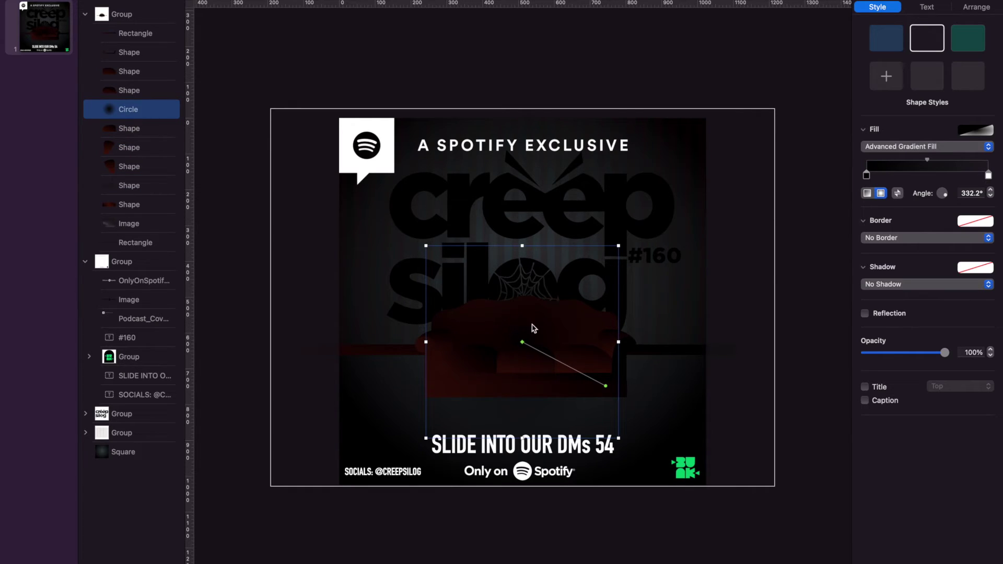
Shift the shading circle slightly down and right over the sofa
{"action": "mouse_move", "coordinate": [522, 343]}
{"action": "left_mouse_down"}
{"action": "mouse_move", "coordinate": [513, 362]}
{"action": "mouse_move", "coordinate": [535, 350]}
{"action": "left_mouse_up"}
{"action": "key", "text": "super+z"}
{"action": "left_click", "coordinate": [569, 69]}
{"action": "left_click", "coordinate": [132, 116]}
{"action": "left_click_drag", "start_coordinate": [541, 293], "coordinate": [549, 312]}
{"action": "left_click", "coordinate": [796, 163]}
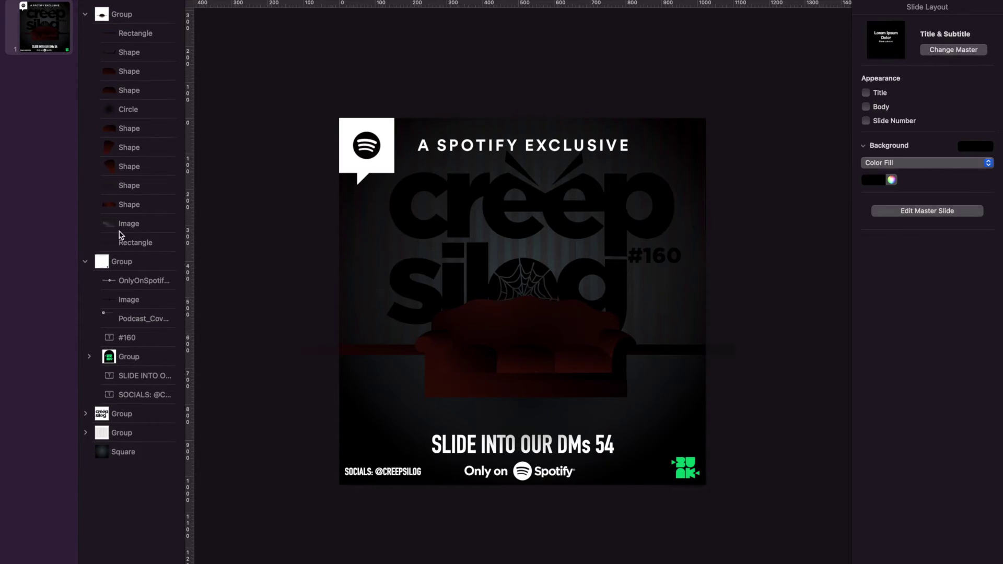
Change the middle gradient stop of all the wallpaper stripe rectangles to dark blue
{"action": "left_click", "coordinate": [88, 436]}
{"action": "left_click", "coordinate": [134, 415]}
{"action": "scroll", "coordinate": [134, 470], "scroll_direction": "down", "scroll_amount": 7}
{"action": "left_click", "coordinate": [134, 544], "text": "shift"}
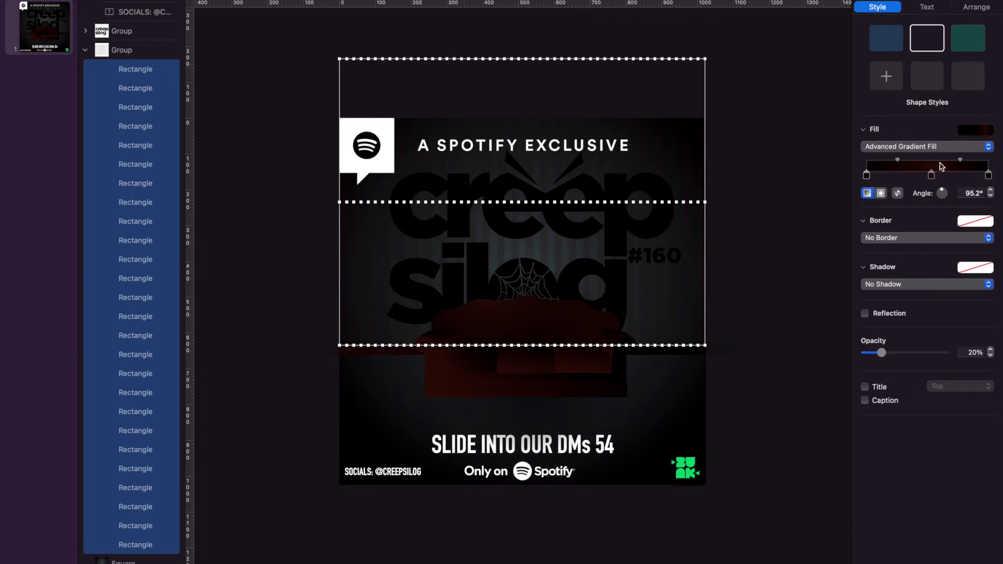
{"action": "left_click", "coordinate": [932, 174]}
{"action": "left_click_drag", "start_coordinate": [896, 403], "coordinate": [826, 454]}
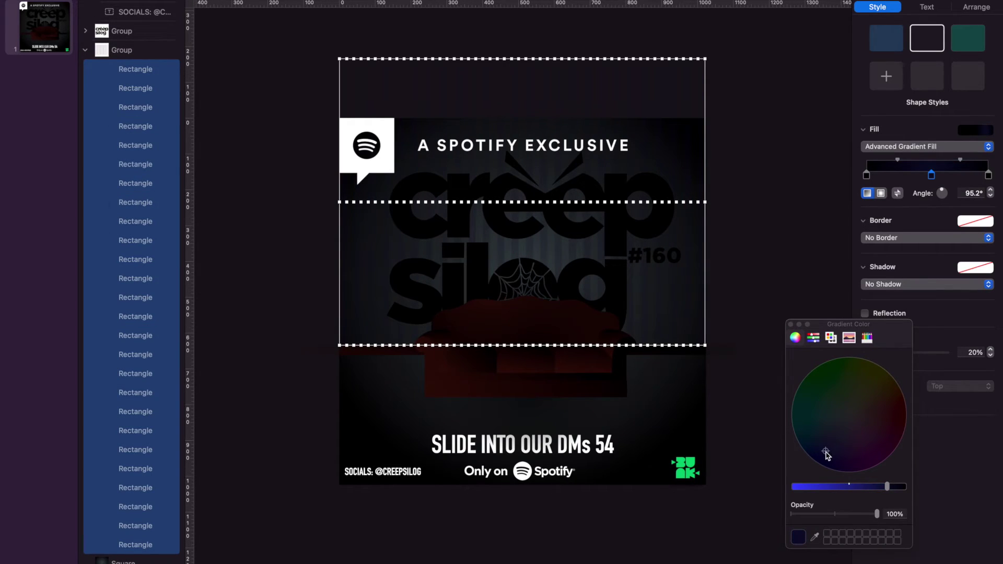
{"action": "left_click", "coordinate": [791, 325]}
{"action": "left_click", "coordinate": [781, 259]}
Change the end gradient stop of the baseboard rectangle behind the sofa to dark blue
{"action": "scroll", "coordinate": [132, 209], "scroll_direction": "up", "scroll_amount": 6}
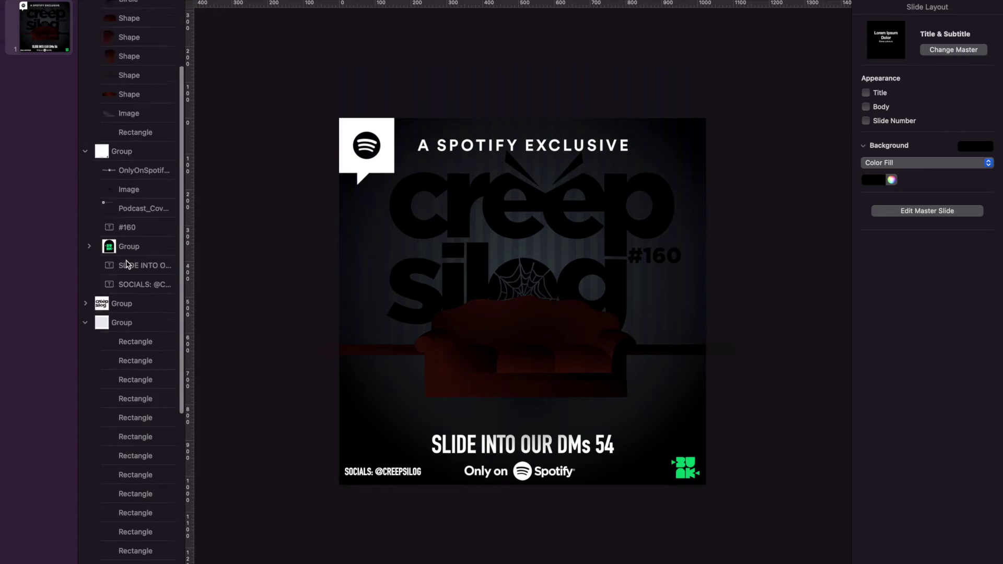
{"action": "left_click", "coordinate": [134, 243]}
{"action": "left_click", "coordinate": [987, 174]}
{"action": "left_click_drag", "start_coordinate": [900, 405], "coordinate": [819, 462]}
{"action": "left_click_drag", "start_coordinate": [888, 486], "coordinate": [897, 488]}
{"action": "left_click", "coordinate": [791, 324]}
{"action": "left_click", "coordinate": [783, 117]}
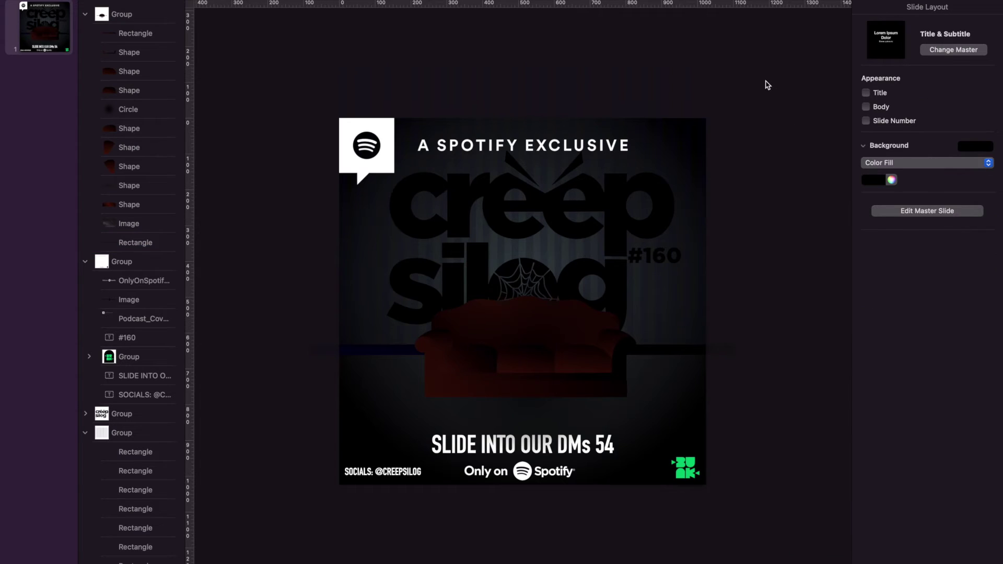
Extend the background square's radial gradient towards the lower-right corner, keeping its centre at the top of the sofa
{"action": "scroll", "coordinate": [125, 235], "scroll_direction": "down", "scroll_amount": 8}
{"action": "left_click", "coordinate": [669, 468]}
{"action": "left_click_drag", "start_coordinate": [659, 455], "coordinate": [684, 475]}
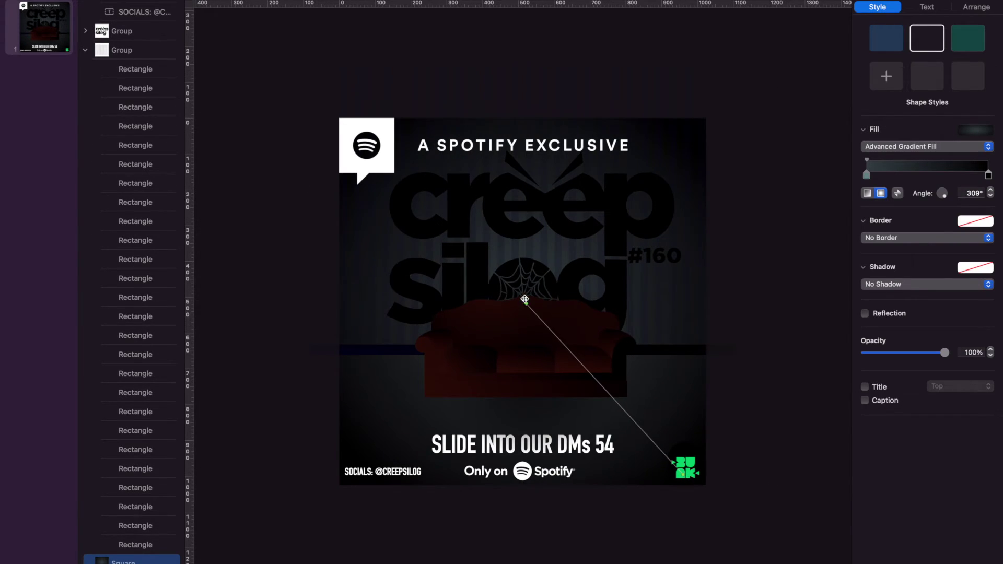
{"action": "left_click", "coordinate": [767, 56]}
{"action": "left_click", "coordinate": [761, 56]}
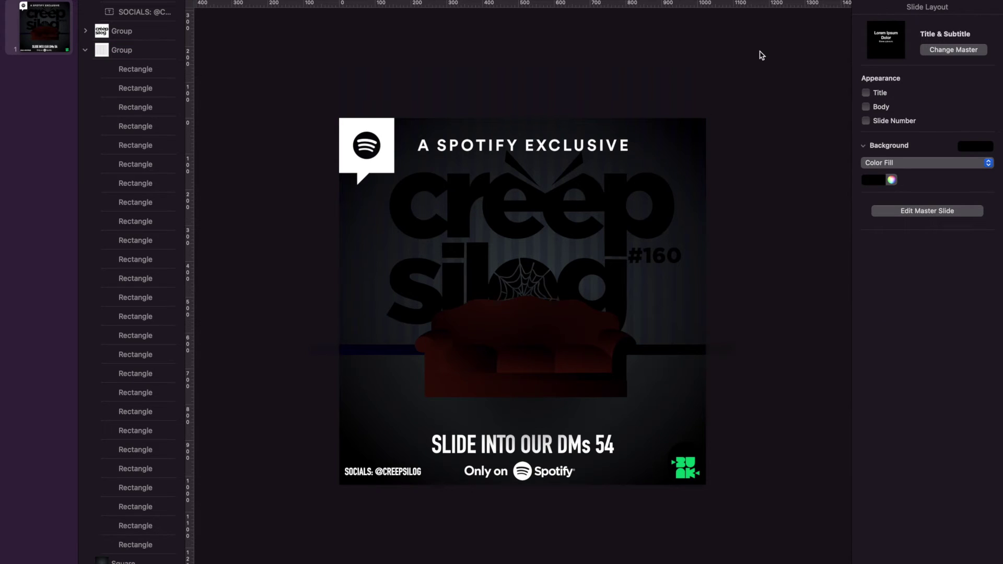
{"action": "left_click", "coordinate": [85, 49]}
{"action": "left_click", "coordinate": [128, 106]}
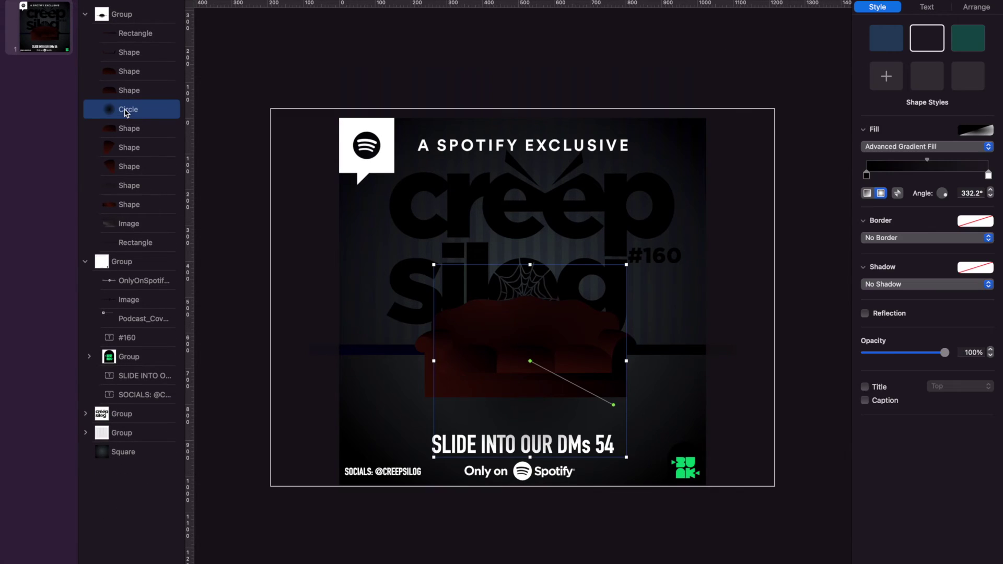
{"action": "left_click_drag", "start_coordinate": [629, 268], "coordinate": [533, 364]}
{"action": "left_click_drag", "start_coordinate": [473, 427], "coordinate": [450, 380]}
{"action": "left_click_drag", "start_coordinate": [507, 319], "coordinate": [448, 362]}
{"action": "left_click_drag", "start_coordinate": [472, 398], "coordinate": [492, 410]}
{"action": "left_click_drag", "start_coordinate": [455, 386], "coordinate": [450, 373]}
{"action": "key", "text": "BackSpace"}
Duplicate the sofa's arms-and-front shape, align the copy over the original, flip it horizontally, and set its opacity to 41%
{"action": "left_click", "coordinate": [129, 54]}
{"action": "key", "text": "super+d"}
{"action": "key", "text": "shift+Left"}
{"action": "key", "text": "shift+Up"}
{"action": "left_click", "coordinate": [974, 8]}
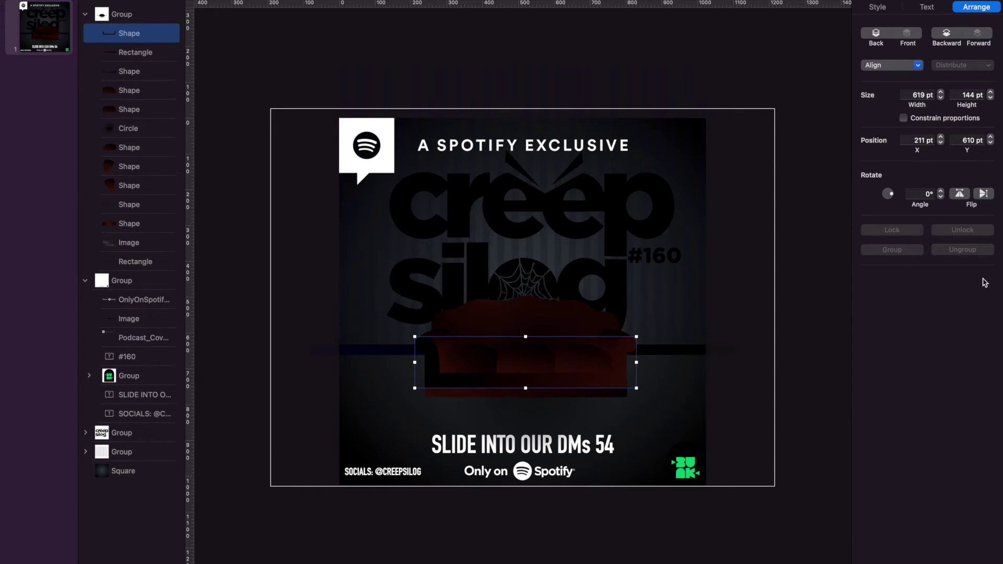
{"action": "left_click", "coordinate": [877, 8]}
{"action": "left_click_drag", "start_coordinate": [946, 353], "coordinate": [899, 354]}
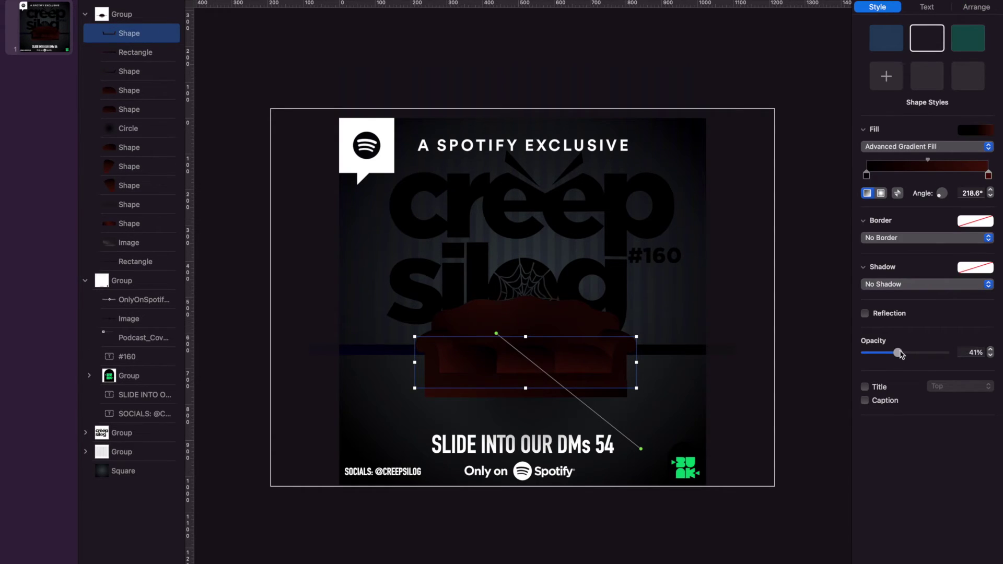
{"action": "left_click", "coordinate": [694, 73]}
Remove the end black stop from the base rectangle's gradient and extend the gradient further towards the lower left
{"action": "left_click", "coordinate": [128, 38]}
{"action": "left_click", "coordinate": [134, 55]}
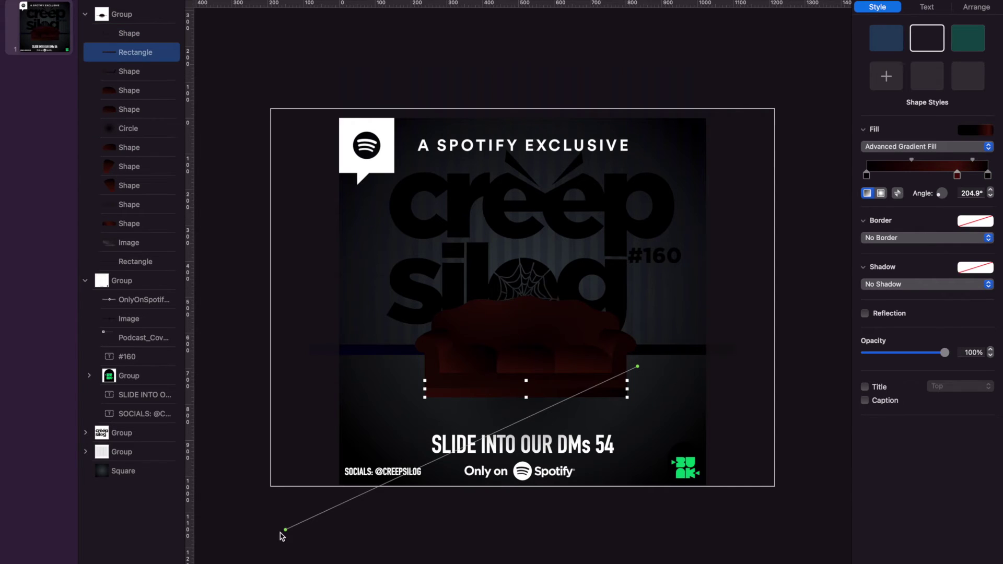
{"action": "left_click_drag", "start_coordinate": [987, 175], "coordinate": [839, 181]}
{"action": "left_click_drag", "start_coordinate": [286, 530], "coordinate": [214, 560]}
{"action": "left_click", "coordinate": [796, 309]}
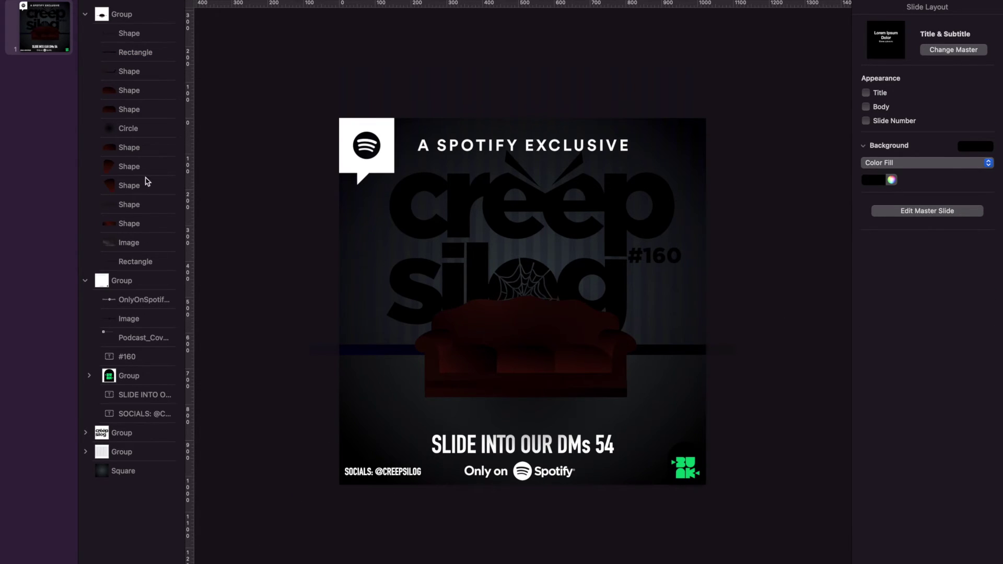
Lower the opacity of the dark blue baseboard rectangle
{"action": "left_click", "coordinate": [147, 261]}
{"action": "left_click_drag", "start_coordinate": [946, 356], "coordinate": [909, 355]}
{"action": "left_click", "coordinate": [803, 69]}
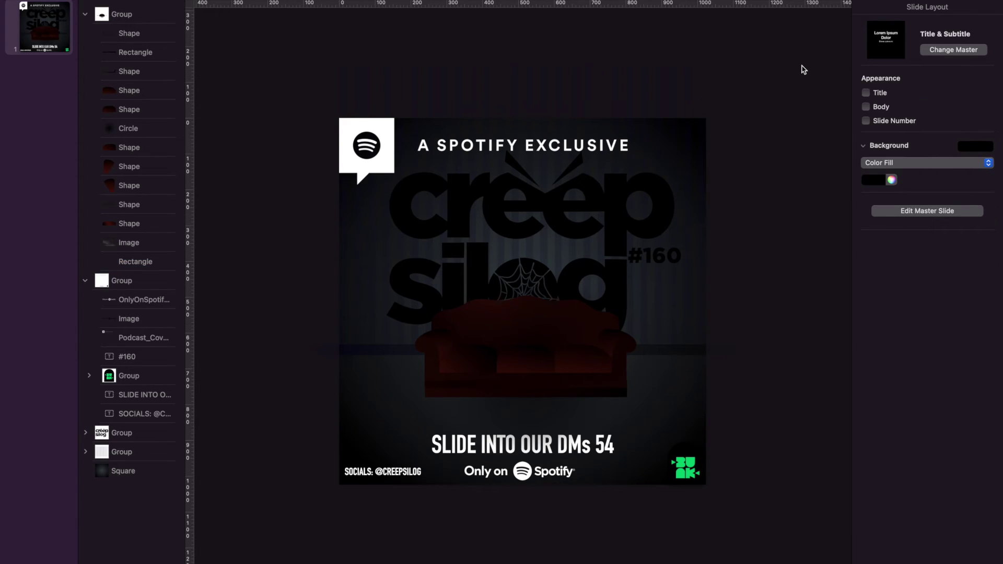
Paste the wicker pendant lamp image and darken it to a black silhouette with the image levels adjustment
{"action": "mouse_move", "coordinate": [616, 1]}
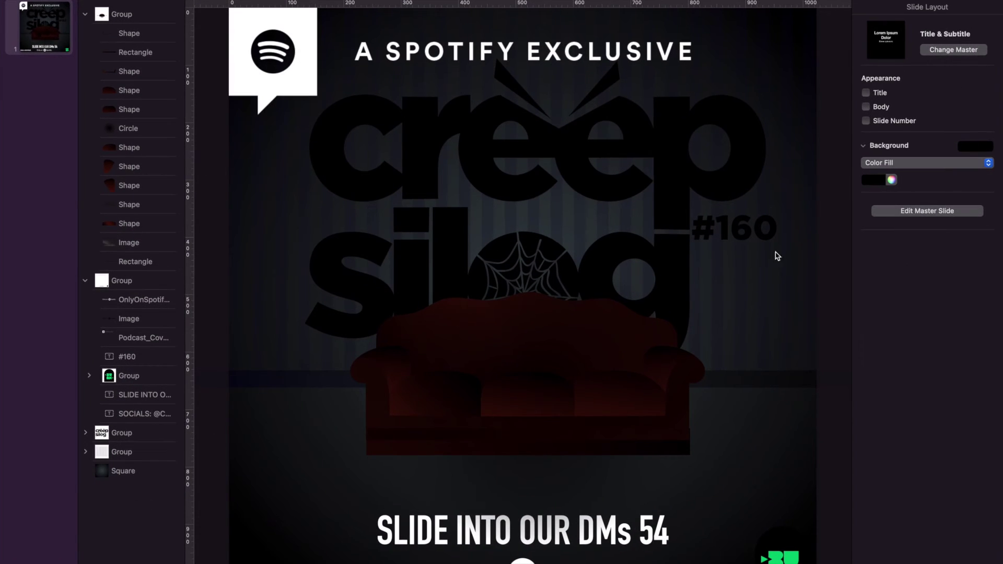
{"action": "key", "text": "super+v"}
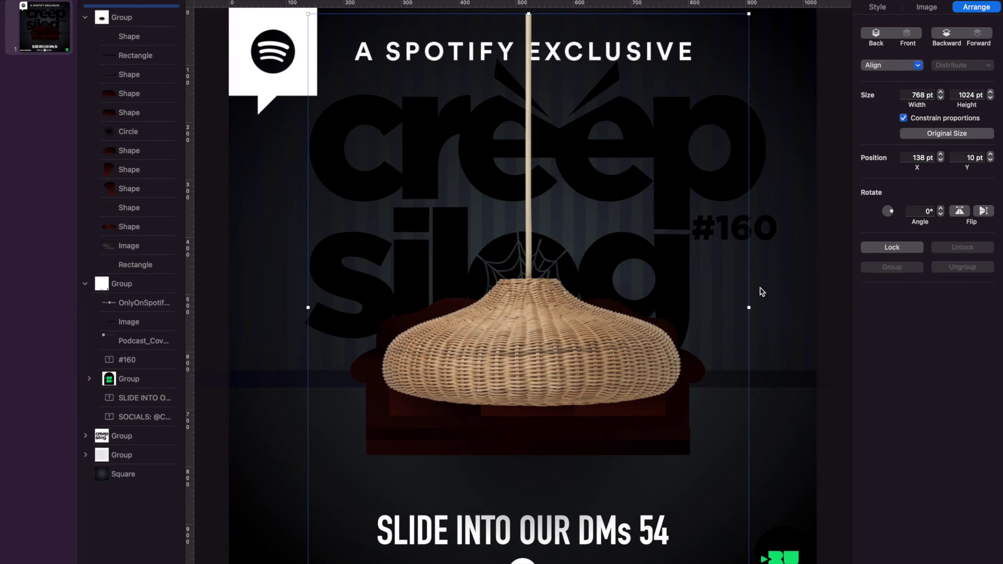
{"action": "left_click", "coordinate": [926, 7]}
{"action": "left_click", "coordinate": [936, 208]}
{"action": "left_click_drag", "start_coordinate": [811, 371], "coordinate": [999, 360]}
Shrink the lamp image and hang it in the artwork's upper-right area over the letter p
{"action": "scroll", "coordinate": [449, 472], "scroll_direction": "down", "scroll_amount": 5}
{"action": "left_click_drag", "start_coordinate": [395, 479], "coordinate": [559, 225]}
{"action": "key", "text": "super+shift+period"}
{"action": "scroll", "coordinate": [549, 214], "scroll_direction": "up", "scroll_amount": 3}
{"action": "left_click_drag", "start_coordinate": [667, 159], "coordinate": [766, 176]}
{"action": "scroll", "coordinate": [766, 176], "scroll_direction": "down", "scroll_amount": 2}
{"action": "key", "text": "super+minus"}
{"action": "mouse_move", "coordinate": [697, 179]}
{"action": "left_mouse_down"}
{"action": "mouse_move", "coordinate": [697, 168]}
{"action": "mouse_move", "coordinate": [697, 206]}
{"action": "mouse_move", "coordinate": [698, 175]}
{"action": "mouse_move", "coordinate": [699, 199]}
{"action": "left_mouse_up"}
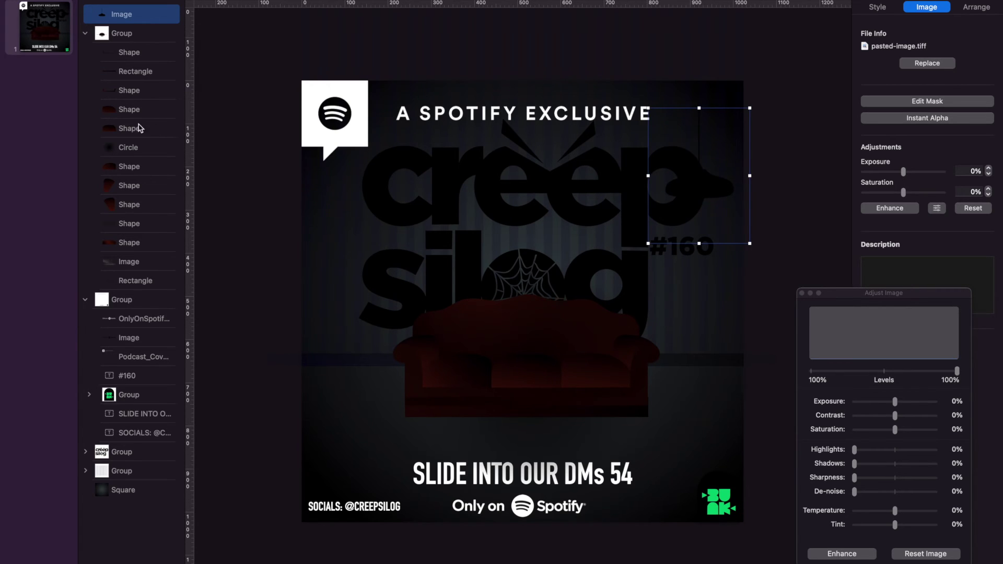
Copy the sofa's shading circle and place the copy by the lamp at X 584 pt, Y 40 pt
{"action": "left_click", "coordinate": [123, 149]}
{"action": "key", "text": "super+c"}
{"action": "key", "text": "super+v"}
{"action": "key", "text": "shift+Right"}
{"action": "key", "text": "shift+Right"}
{"action": "key", "text": "shift+Right"}
{"action": "key", "text": "shift+Right"}
{"action": "key", "text": "shift+Right"}
{"action": "key", "text": "shift+Right"}
{"action": "key", "text": "shift+Right"}
{"action": "key", "text": "shift+Right"}
{"action": "key", "text": "shift+Right"}
{"action": "key", "text": "shift+Right"}
{"action": "key", "text": "shift+Right"}
{"action": "key", "text": "shift+Right"}
{"action": "key", "text": "shift+Right"}
{"action": "key", "text": "shift+Right"}
{"action": "key", "text": "shift+Right"}
{"action": "key", "text": "shift+Right"}
{"action": "key", "text": "shift+Right"}
{"action": "key", "text": "shift+Right"}
{"action": "key", "text": "shift+Right"}
{"action": "key", "text": "shift+Right"}
{"action": "key", "text": "shift+Up"}
{"action": "key", "text": "shift+Up"}
{"action": "key", "text": "shift+Up"}
{"action": "key", "text": "shift+Up"}
{"action": "key", "text": "shift+Up"}
{"action": "key", "text": "shift+Up"}
{"action": "key", "text": "shift+Up"}
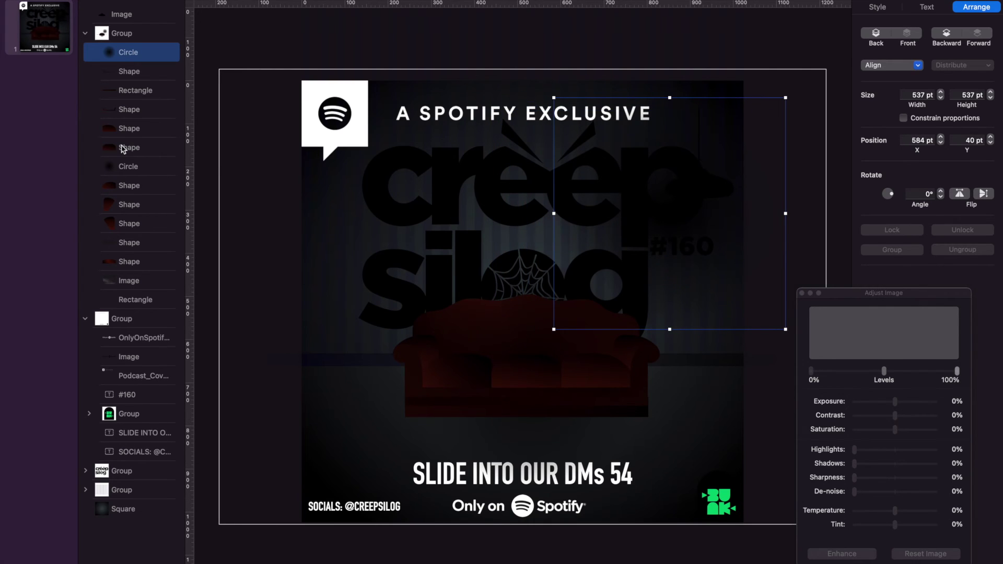
{"action": "left_click", "coordinate": [801, 293]}
Recolour the copied circle's gradient to yellow at its centre, with the end stop at 0% opacity
{"action": "left_click", "coordinate": [877, 8]}
{"action": "left_click", "coordinate": [866, 175]}
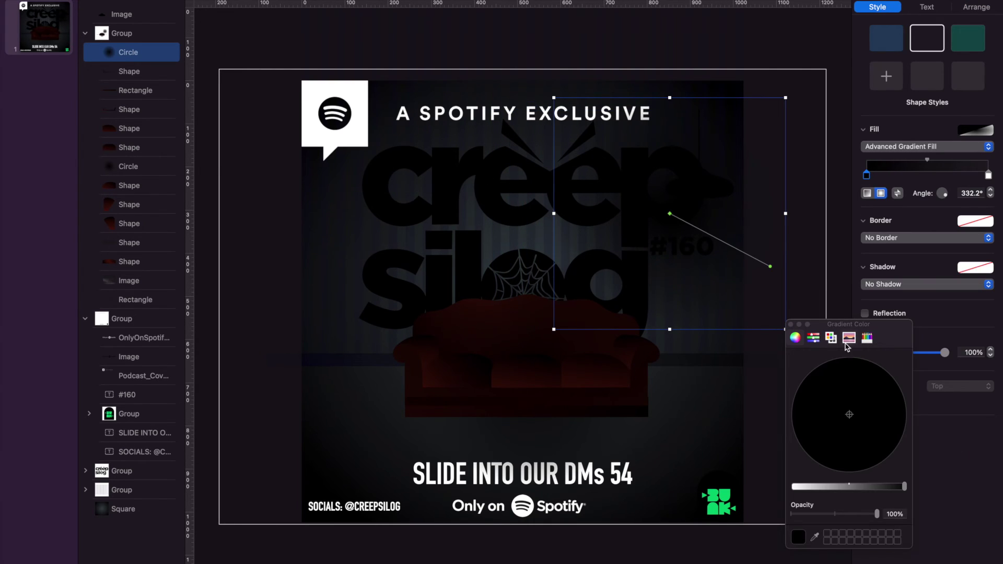
{"action": "left_click", "coordinate": [867, 338]}
{"action": "left_click", "coordinate": [812, 438]}
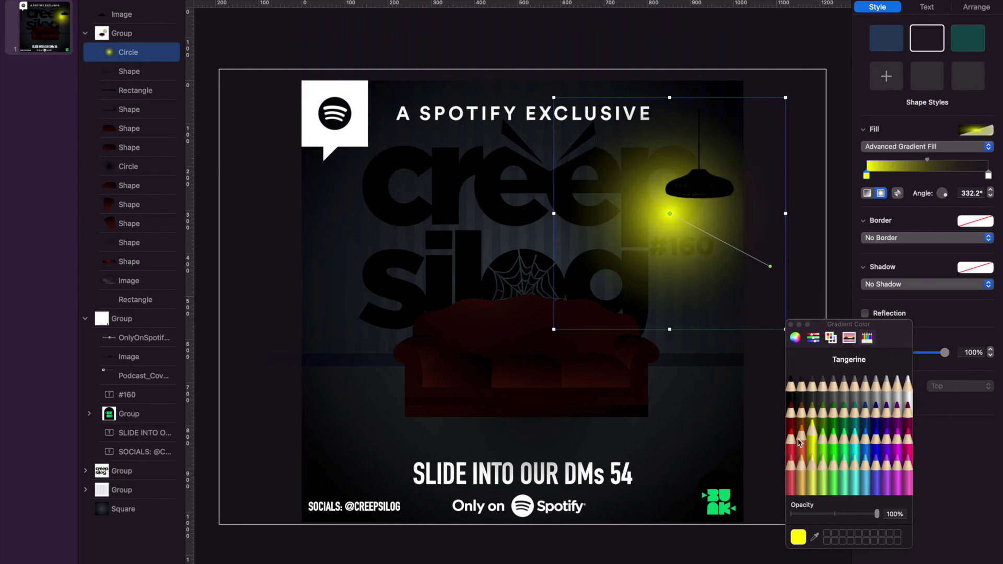
{"action": "left_click", "coordinate": [988, 175]}
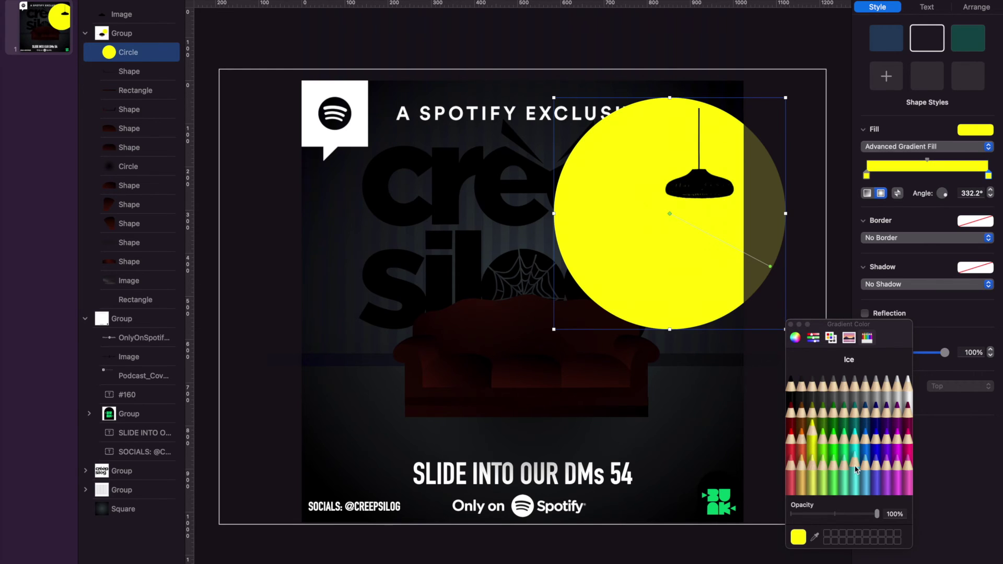
Enlarge the yellow glow circle towards the lower left and shorten its radial gradient to an angle of 325.4°
{"action": "left_click_drag", "start_coordinate": [770, 266], "coordinate": [728, 259]}
{"action": "left_click_drag", "start_coordinate": [554, 329], "coordinate": [343, 540]}
{"action": "left_click_drag", "start_coordinate": [678, 408], "coordinate": [635, 368]}
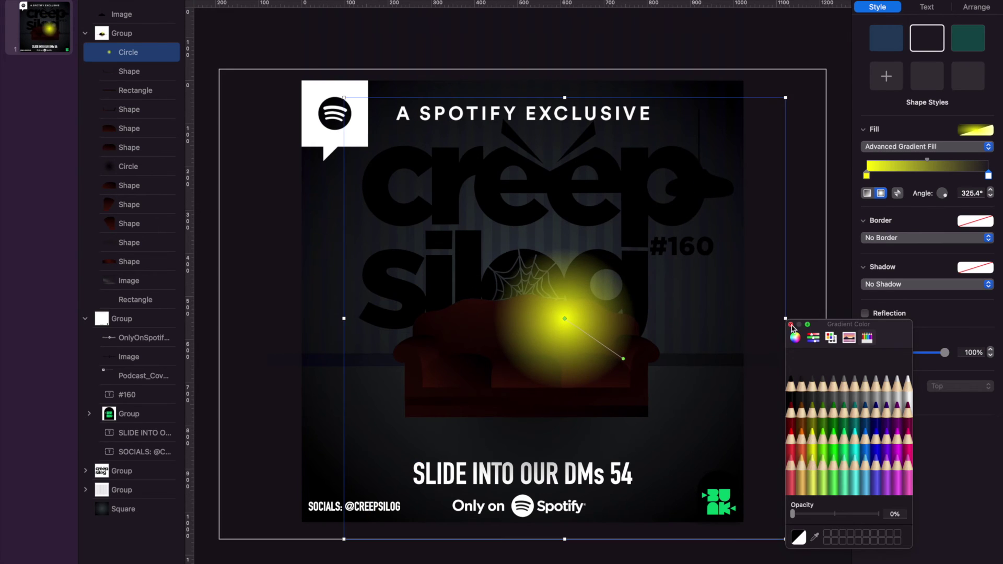
{"action": "left_click", "coordinate": [758, 29]}
Place the glow circle's layer directly beneath the lamp image, centre the glow around the lamp, and lower its opacity
{"action": "left_click_drag", "start_coordinate": [579, 315], "coordinate": [683, 196]}
{"action": "key", "text": "super+z"}
{"action": "left_click_drag", "start_coordinate": [119, 51], "coordinate": [127, 11]}
{"action": "left_click_drag", "start_coordinate": [564, 324], "coordinate": [701, 198]}
{"action": "left_click_drag", "start_coordinate": [944, 353], "coordinate": [883, 353]}
{"action": "left_click", "coordinate": [385, 37]}
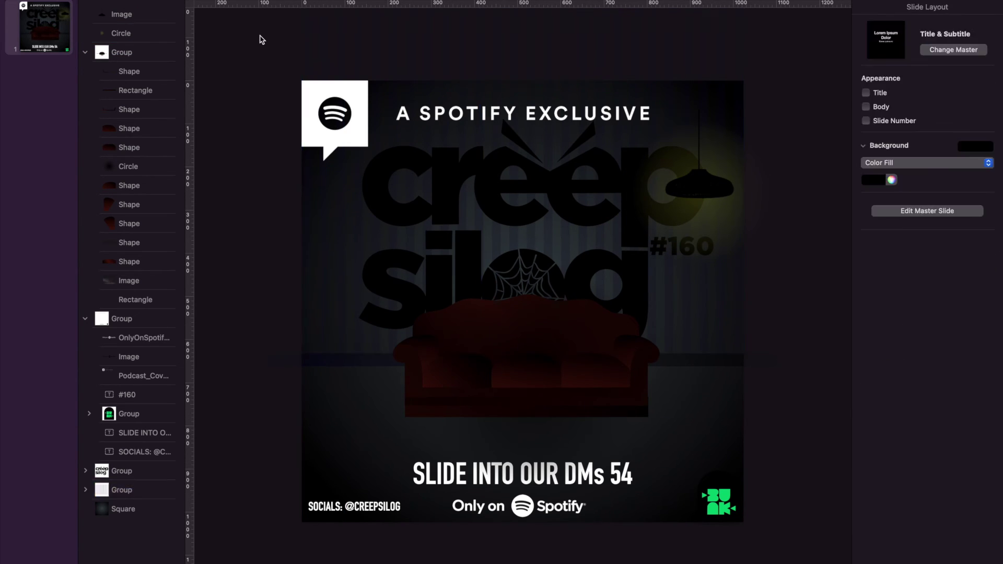
Insert a triangle about 521 pt wide, with its apex above the lamp and its base at the artwork's lower edge, as a light cone
{"action": "left_click", "coordinate": [531, 2]}
{"action": "left_click", "coordinate": [527, 108]}
{"action": "left_click_drag", "start_coordinate": [552, 307], "coordinate": [698, 447]}
{"action": "left_click_drag", "start_coordinate": [660, 265], "coordinate": [559, 265]}
{"action": "left_click_drag", "start_coordinate": [660, 380], "coordinate": [710, 351]}
{"action": "left_click_drag", "start_coordinate": [612, 419], "coordinate": [561, 528]}
{"action": "left_click_drag", "start_coordinate": [679, 425], "coordinate": [704, 428]}
Give the triangle a linear yellow gradient that fades out downwards, shortened to end near the floor line at an angle of 268.8°
{"action": "left_click", "coordinate": [941, 147]}
{"action": "left_click", "coordinate": [887, 172]}
{"action": "left_click", "coordinate": [867, 193]}
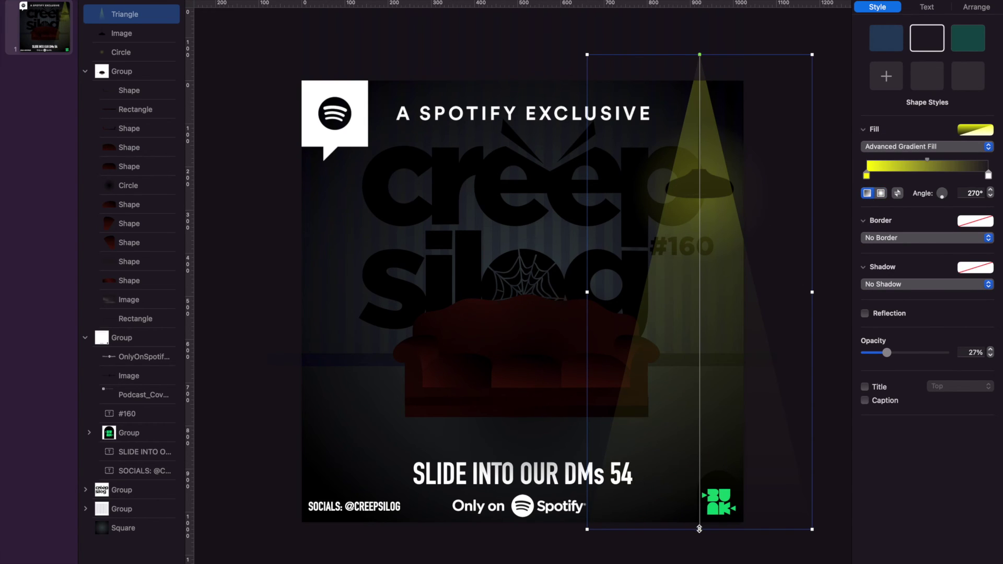
{"action": "left_click_drag", "start_coordinate": [700, 531], "coordinate": [694, 360]}
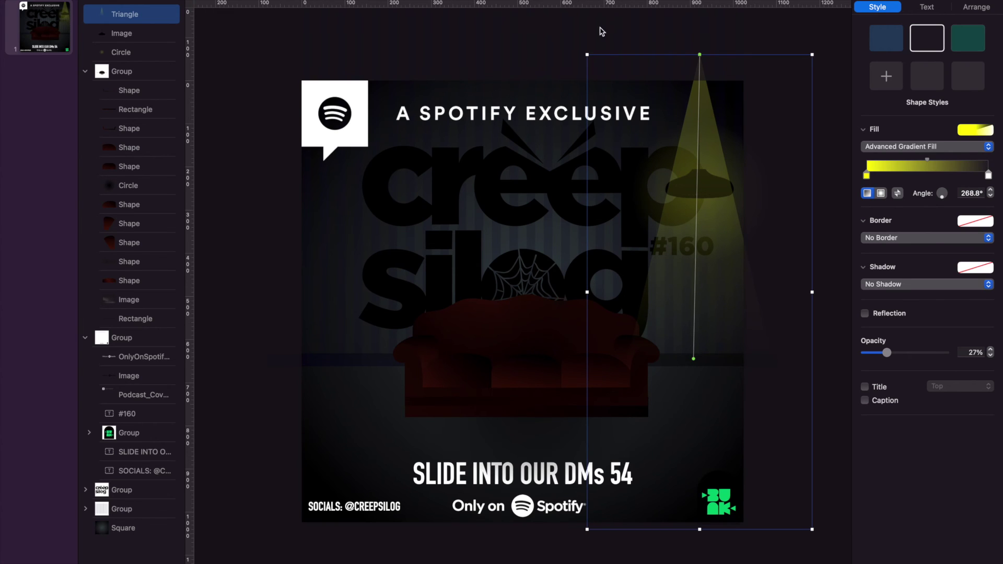
Insert a 600 pt circle covering the triangle's upper part down to the lamp, at X 623 pt, Y -344 pt
{"action": "left_click", "coordinate": [578, 139]}
{"action": "key", "text": "super+shift+comma"}
{"action": "left_click", "coordinate": [529, 1]}
{"action": "left_click", "coordinate": [623, 74]}
{"action": "left_click_drag", "start_coordinate": [538, 291], "coordinate": [659, 170]}
{"action": "left_click_drag", "start_coordinate": [578, 260], "coordinate": [617, 186]}
{"action": "key", "text": "super+shift+period"}
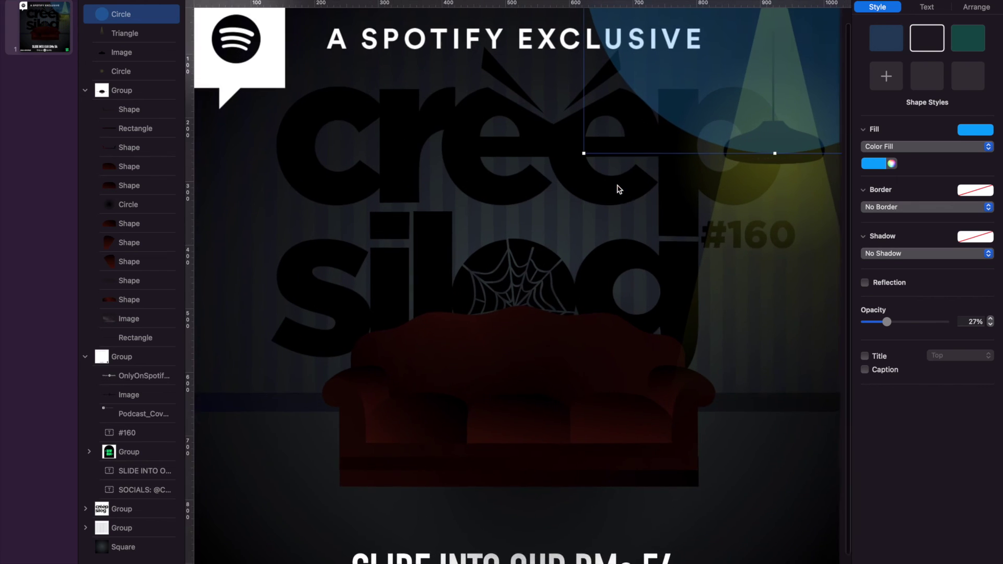
Subtract the circle from the triangle to cut a curved upper edge into the light cone
{"action": "key", "text": "super+shift+comma"}
{"action": "left_click", "coordinate": [125, 33], "text": "shift"}
{"action": "left_click", "coordinate": [976, 7]}
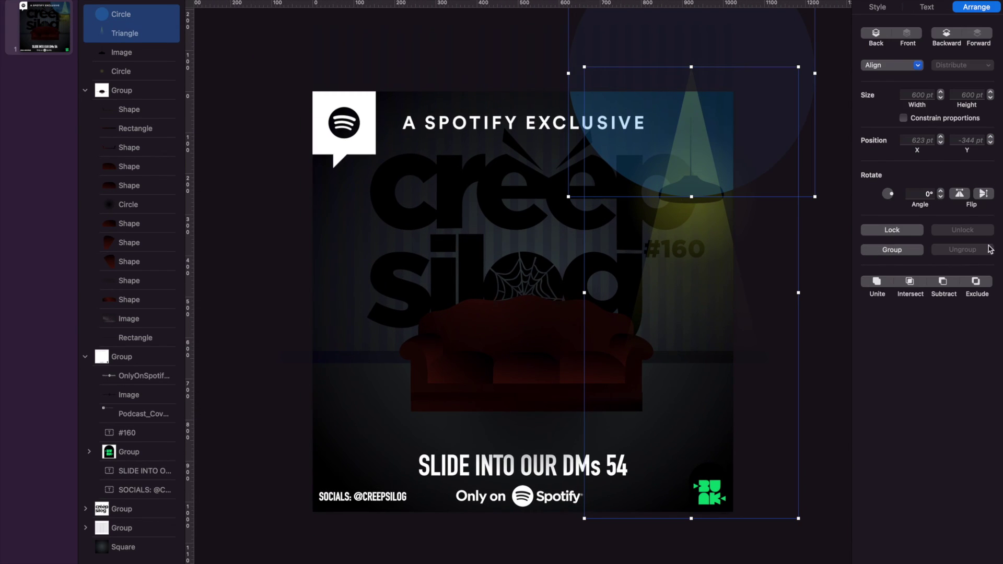
{"action": "left_click", "coordinate": [948, 284]}
{"action": "left_click", "coordinate": [230, 66]}
Move the cut light cone down to Y 264 pt so it starts just beneath the lampshade
{"action": "left_click", "coordinate": [135, 14]}
{"action": "key", "text": "Down"}
{"action": "key", "text": "Down"}
{"action": "key", "text": "Down"}
{"action": "key", "text": "Down"}
{"action": "key", "text": "Down"}
{"action": "key", "text": "Down"}
{"action": "key", "text": "Down"}
{"action": "key", "text": "Down"}
{"action": "key", "text": "Down"}
{"action": "key", "text": "Down"}
{"action": "key", "text": "Down"}
{"action": "key", "text": "Down"}
{"action": "key", "text": "Down"}
{"action": "key", "text": "Down"}
{"action": "key", "text": "Down"}
{"action": "key", "text": "Down"}
{"action": "key", "text": "Down"}
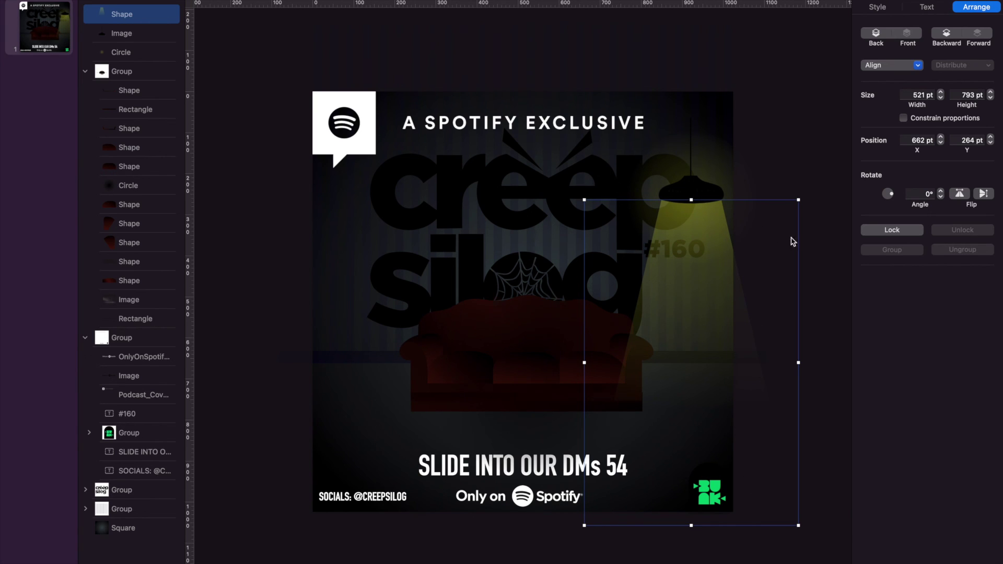
Extend the light cone's gradient start up above the lamp at an angle of 269.2° and lower the glow circle's opacity to 16%
{"action": "left_click", "coordinate": [874, 7]}
{"action": "left_click_drag", "start_coordinate": [690, 199], "coordinate": [691, 82]}
{"action": "left_click", "coordinate": [140, 51]}
{"action": "mouse_move", "coordinate": [884, 355]}
{"action": "left_mouse_down"}
{"action": "mouse_move", "coordinate": [873, 353]}
{"action": "mouse_move", "coordinate": [880, 356]}
{"action": "left_mouse_up"}
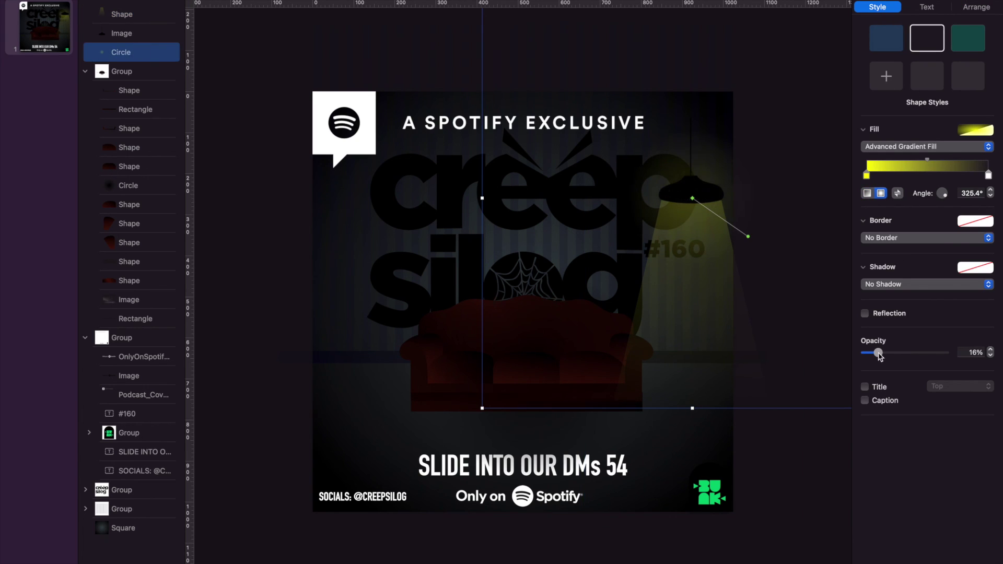
Recolour the starting gradient stops of the glow circle and the light cone to Tangerine
{"action": "double_click", "coordinate": [869, 177]}
{"action": "left_click", "coordinate": [802, 439]}
{"action": "left_click", "coordinate": [122, 10]}
{"action": "left_click", "coordinate": [803, 440]}
Set the end gradient stops of the light cone and the glow circle to Tangerine at 0% opacity
{"action": "left_click", "coordinate": [987, 176]}
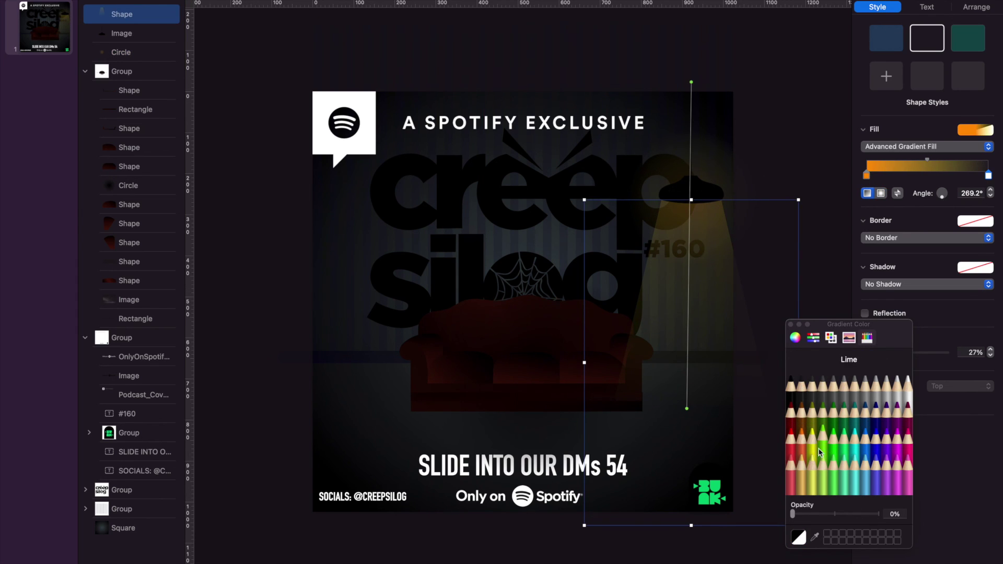
{"action": "left_click", "coordinate": [802, 440]}
{"action": "left_click_drag", "start_coordinate": [876, 514], "coordinate": [755, 516]}
{"action": "left_click", "coordinate": [125, 54]}
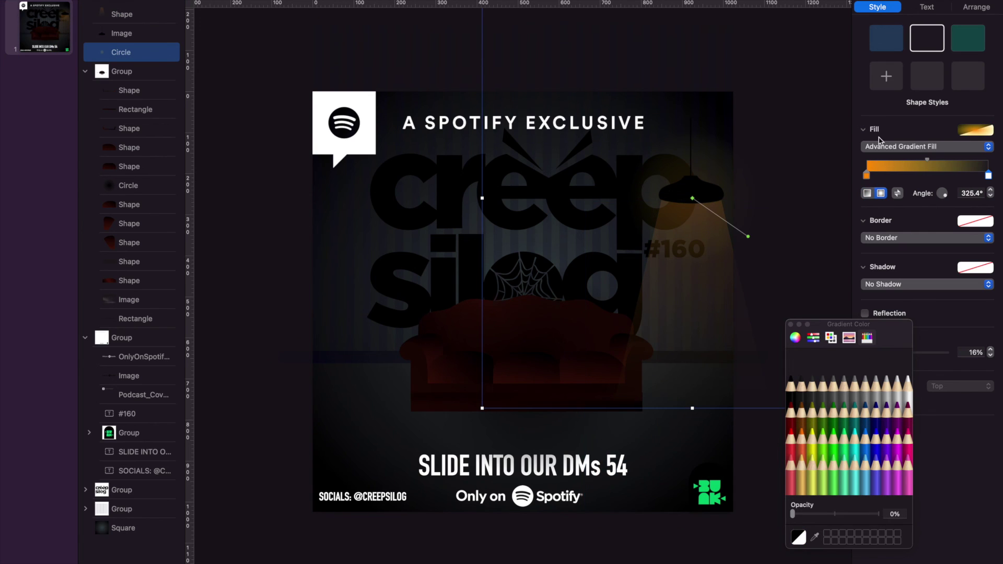
{"action": "left_click", "coordinate": [988, 175]}
{"action": "left_click", "coordinate": [801, 436]}
{"action": "left_click_drag", "start_coordinate": [877, 514], "coordinate": [744, 507]}
{"action": "left_click", "coordinate": [335, 62]}
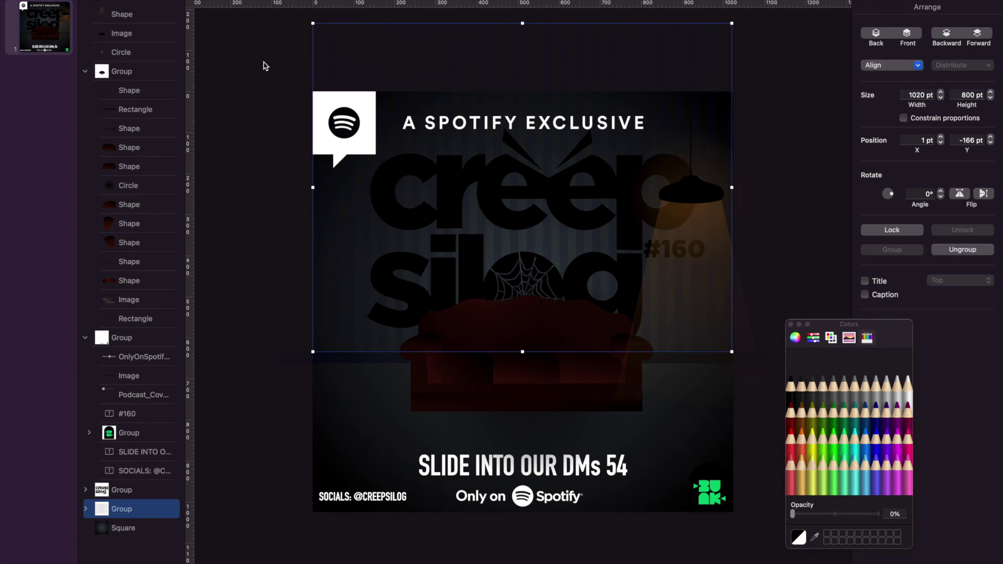
{"action": "left_click", "coordinate": [263, 66]}
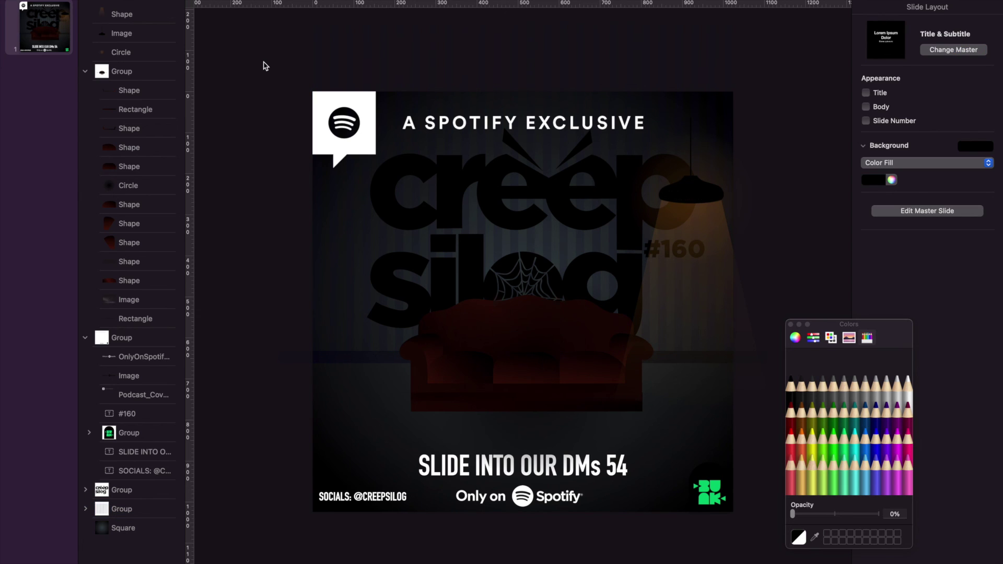
Move the light cone, lamp image and glow circle together up and to the left, so the lamp hangs over the title's letter p
{"action": "left_click", "coordinate": [121, 54]}
{"action": "left_click", "coordinate": [121, 16], "text": "shift"}
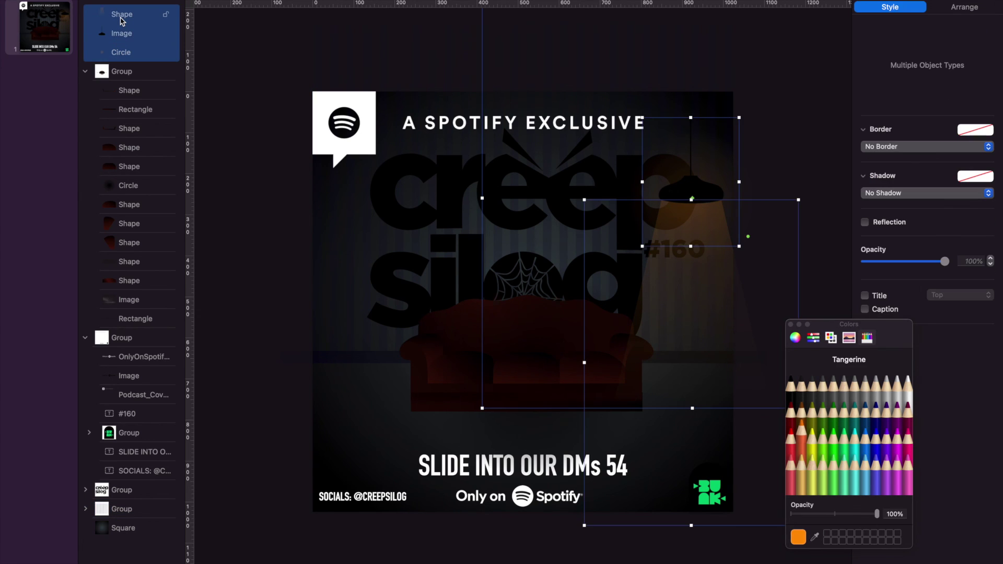
{"action": "key", "text": "shift+Up"}
{"action": "key", "text": "shift+Up"}
{"action": "key", "text": "shift+Up"}
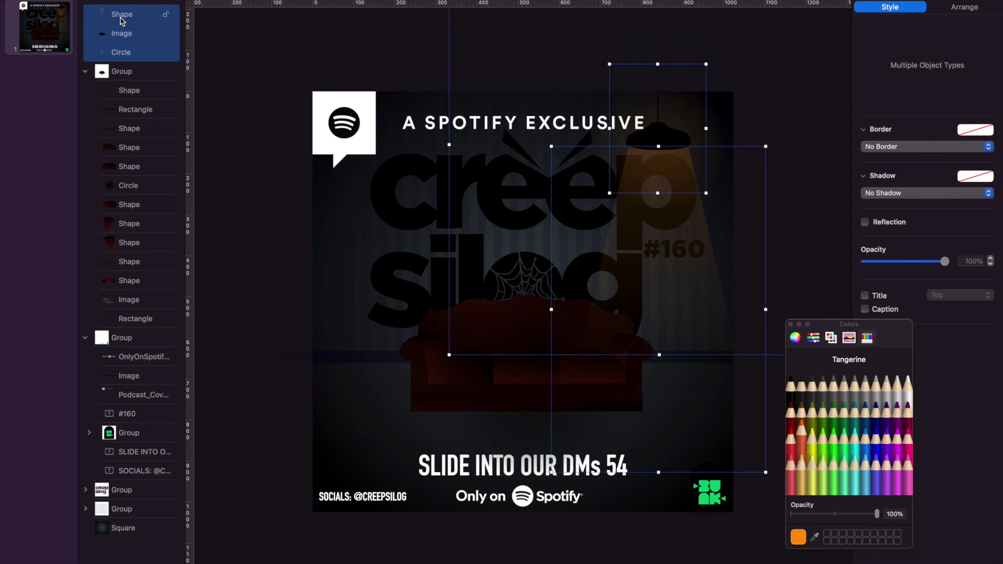
{"action": "key", "text": "shift+Down"}
{"action": "key", "text": "shift+Down"}
{"action": "key", "text": "shift+Down"}
{"action": "key", "text": "shift+Down"}
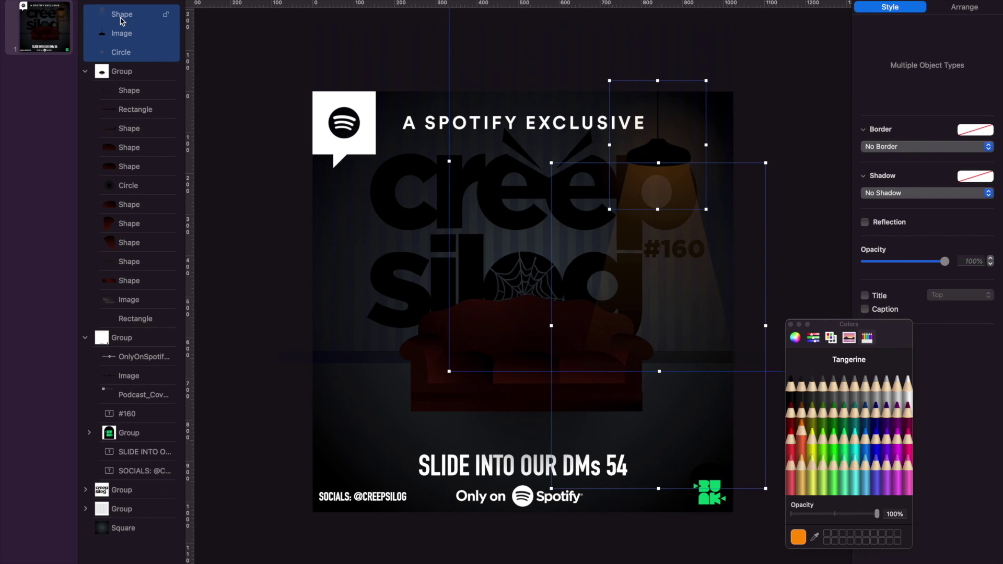
{"action": "key", "text": "Left"}
{"action": "key", "text": "Left"}
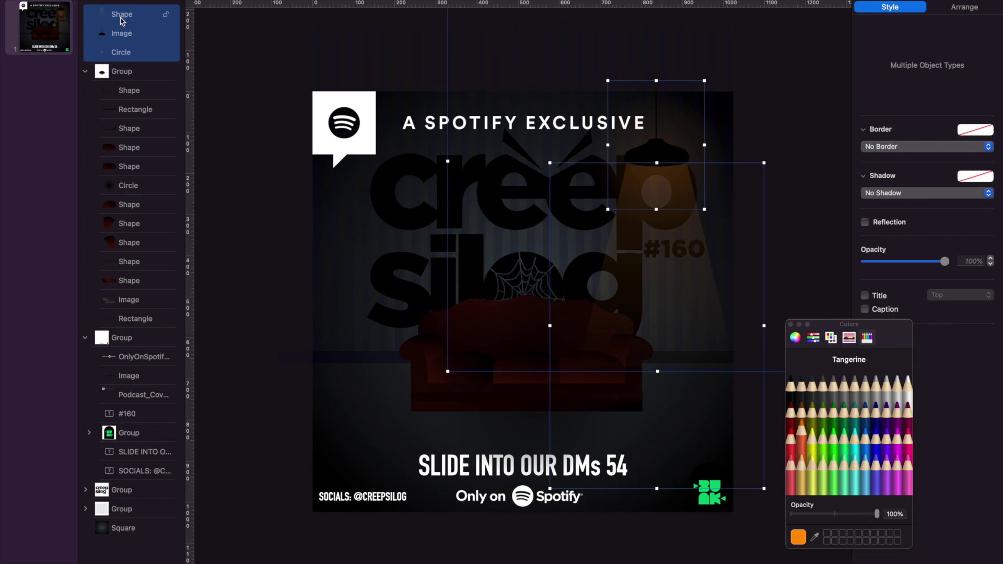
{"action": "left_click", "coordinate": [249, 176]}
{"action": "scroll", "coordinate": [248, 176], "scroll_direction": "down", "scroll_amount": 3}
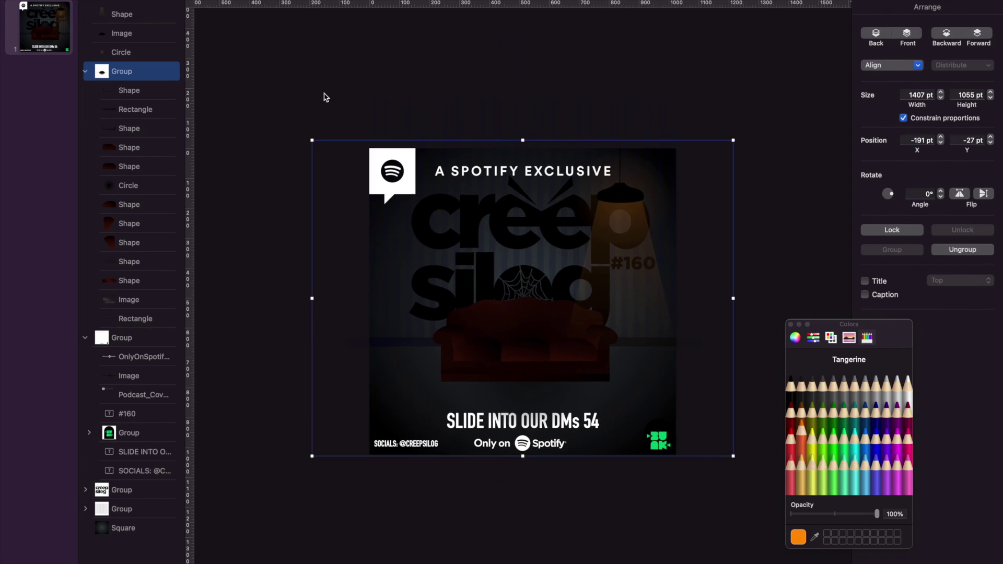